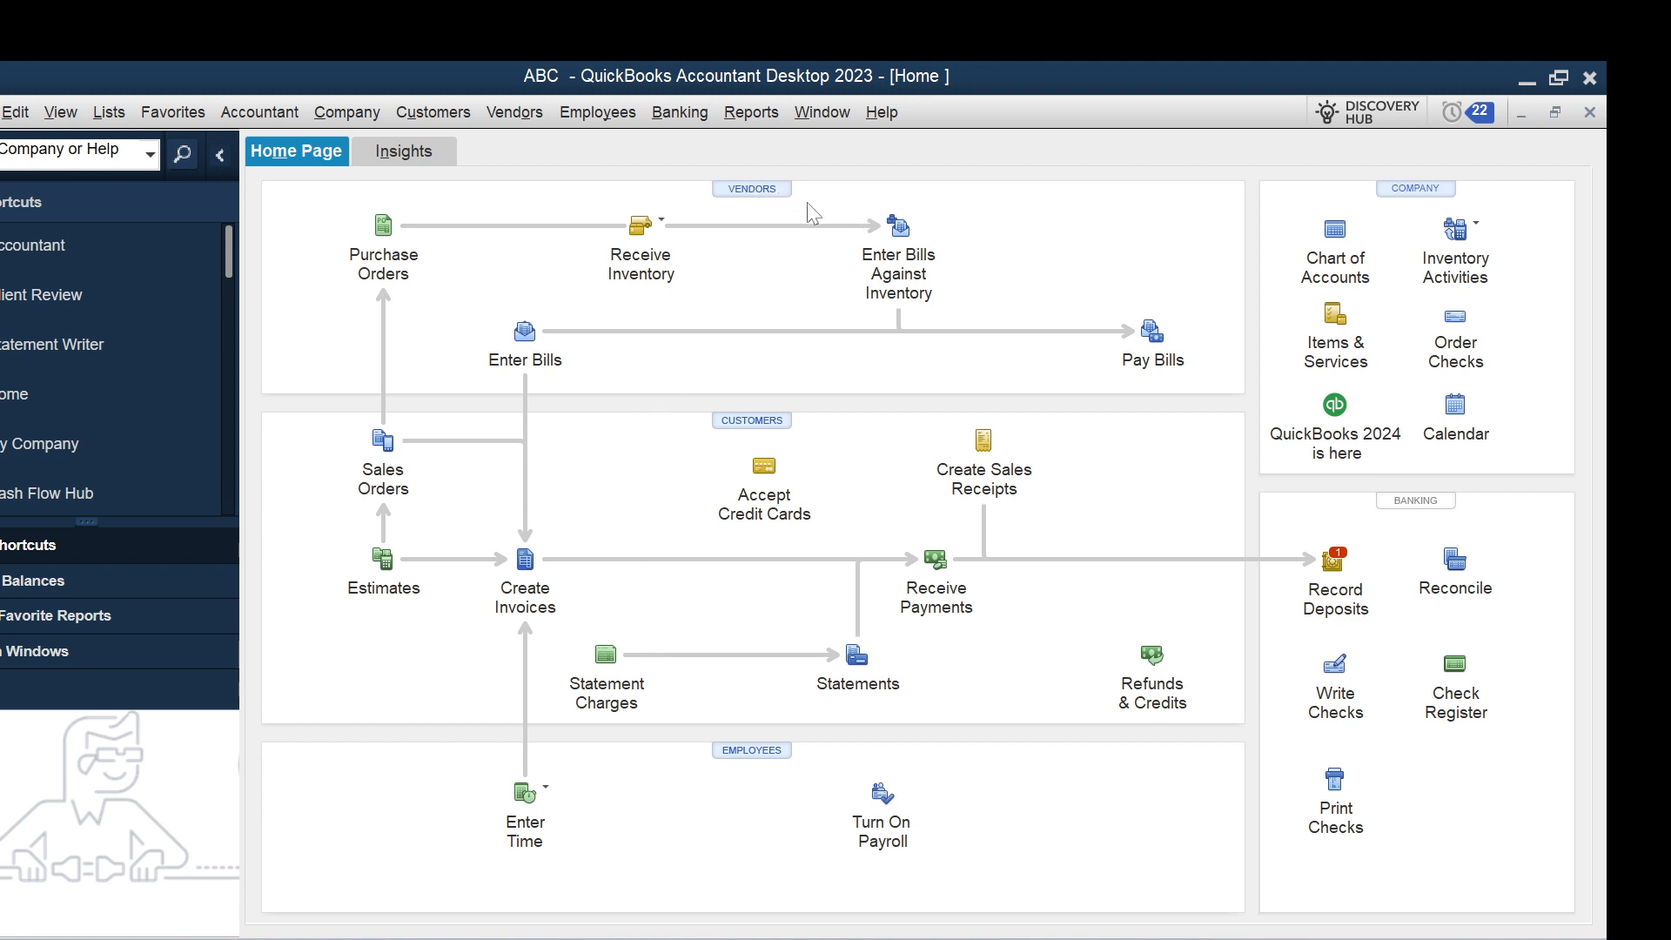
- View the Balance Sheet Standard report to check Cash in Hand and Undeposited Funds, and close it
{"action": "left_click", "coordinate": [744, 119]}
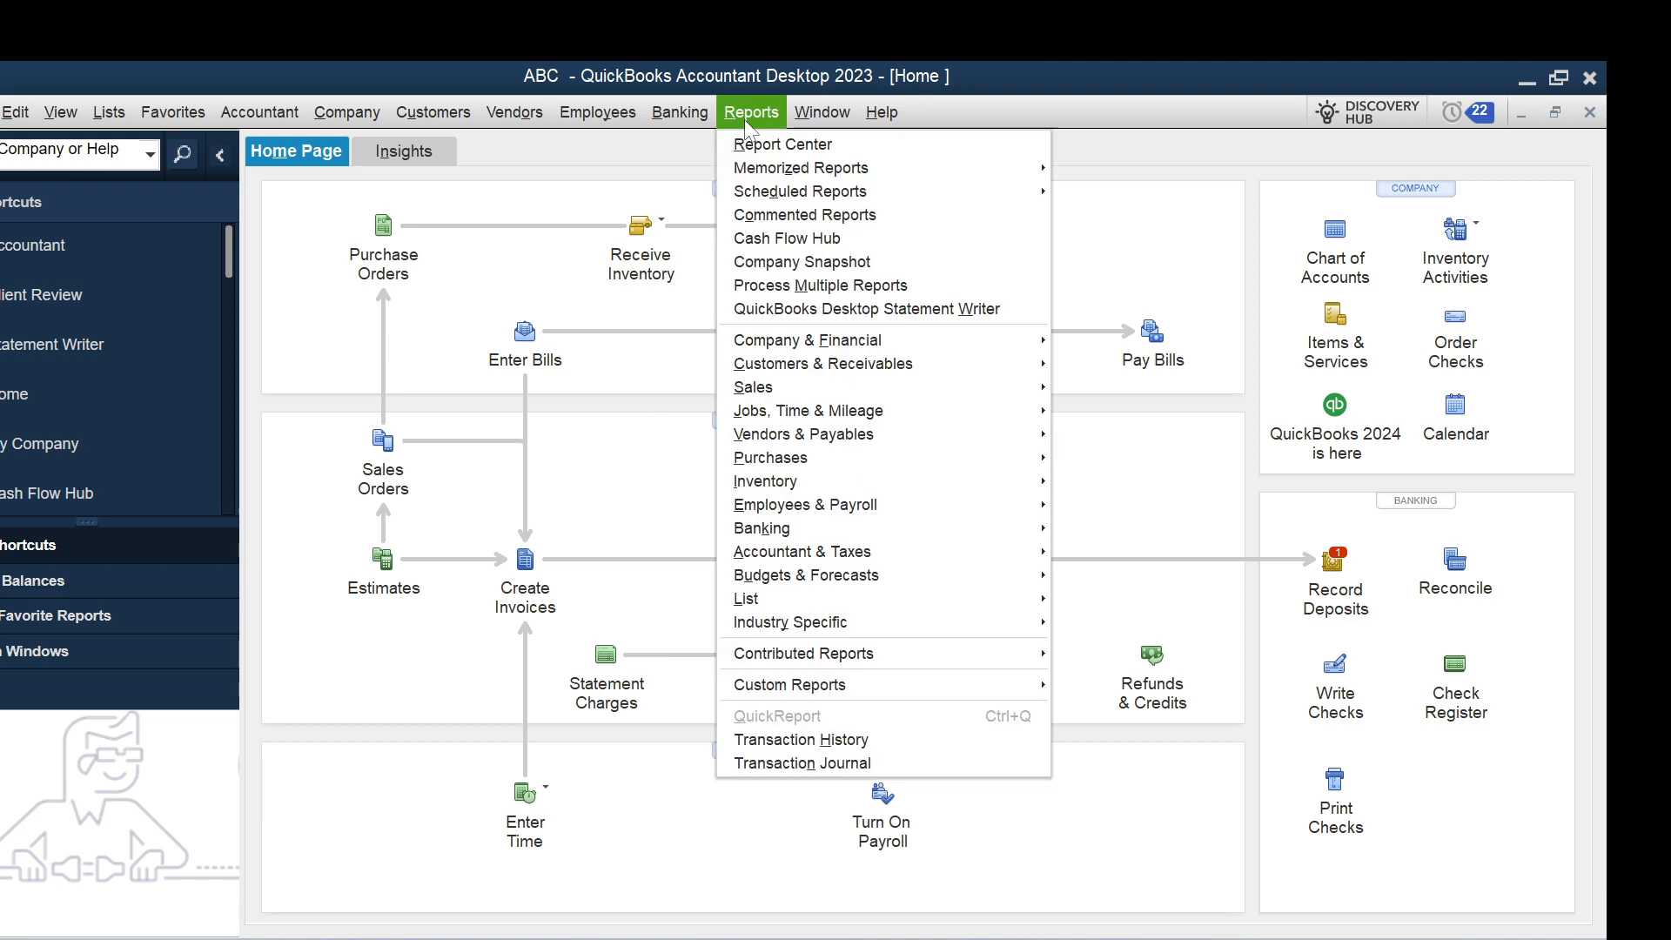
{"action": "mouse_move", "coordinate": [835, 352]}
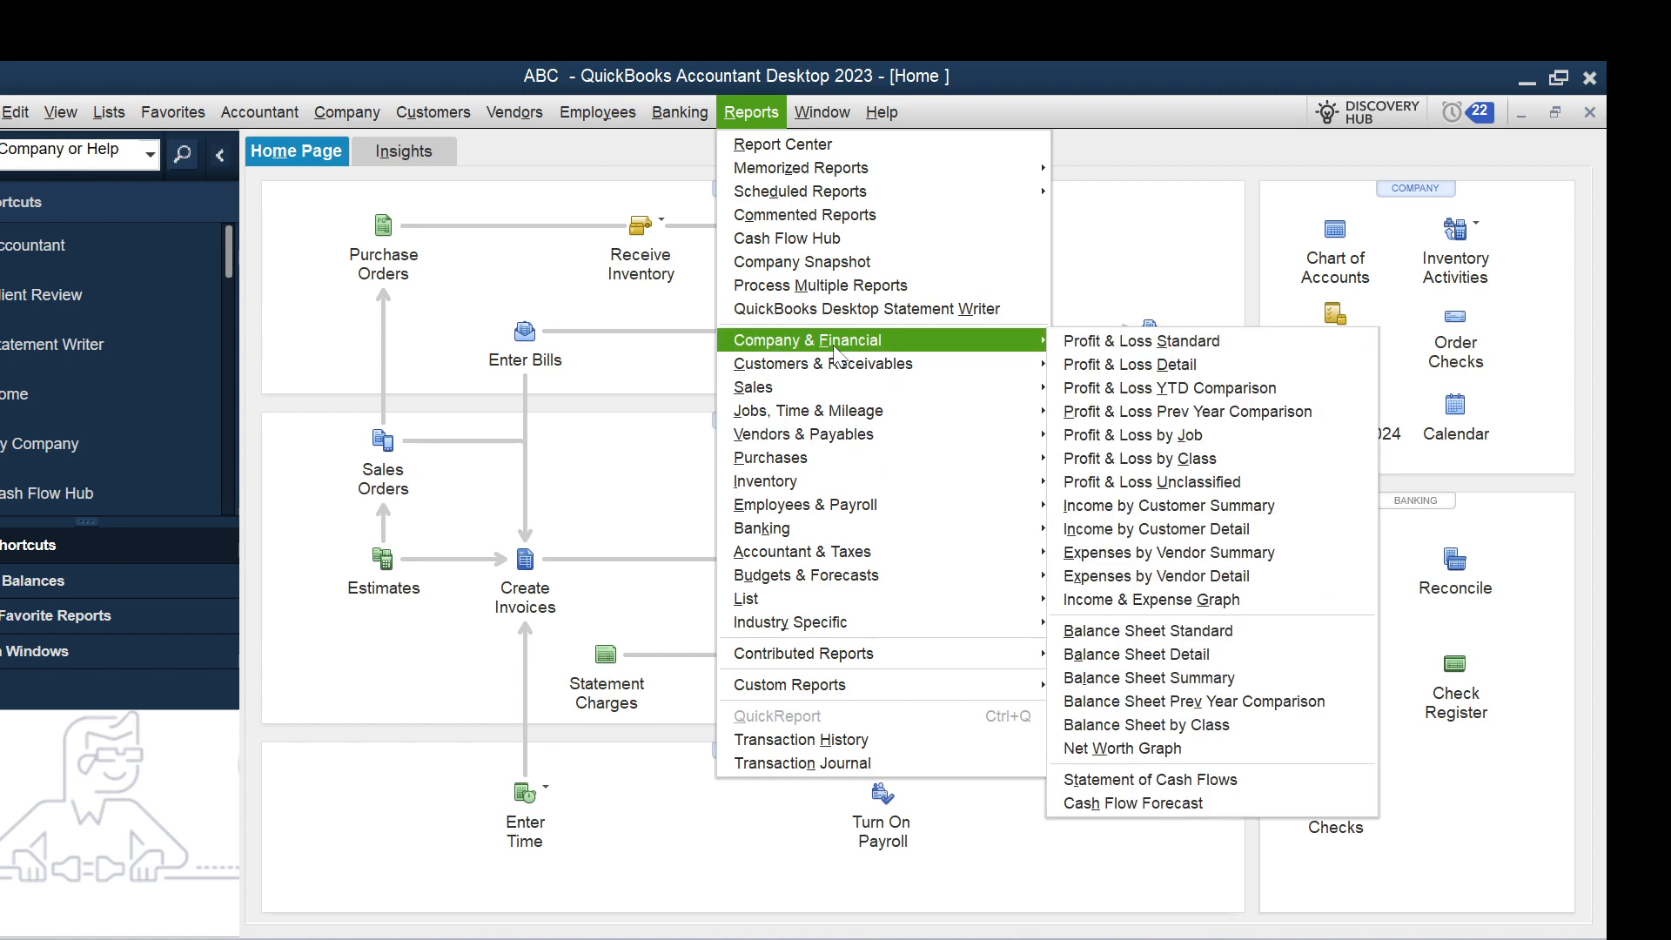
{"action": "left_click", "coordinate": [1141, 638]}
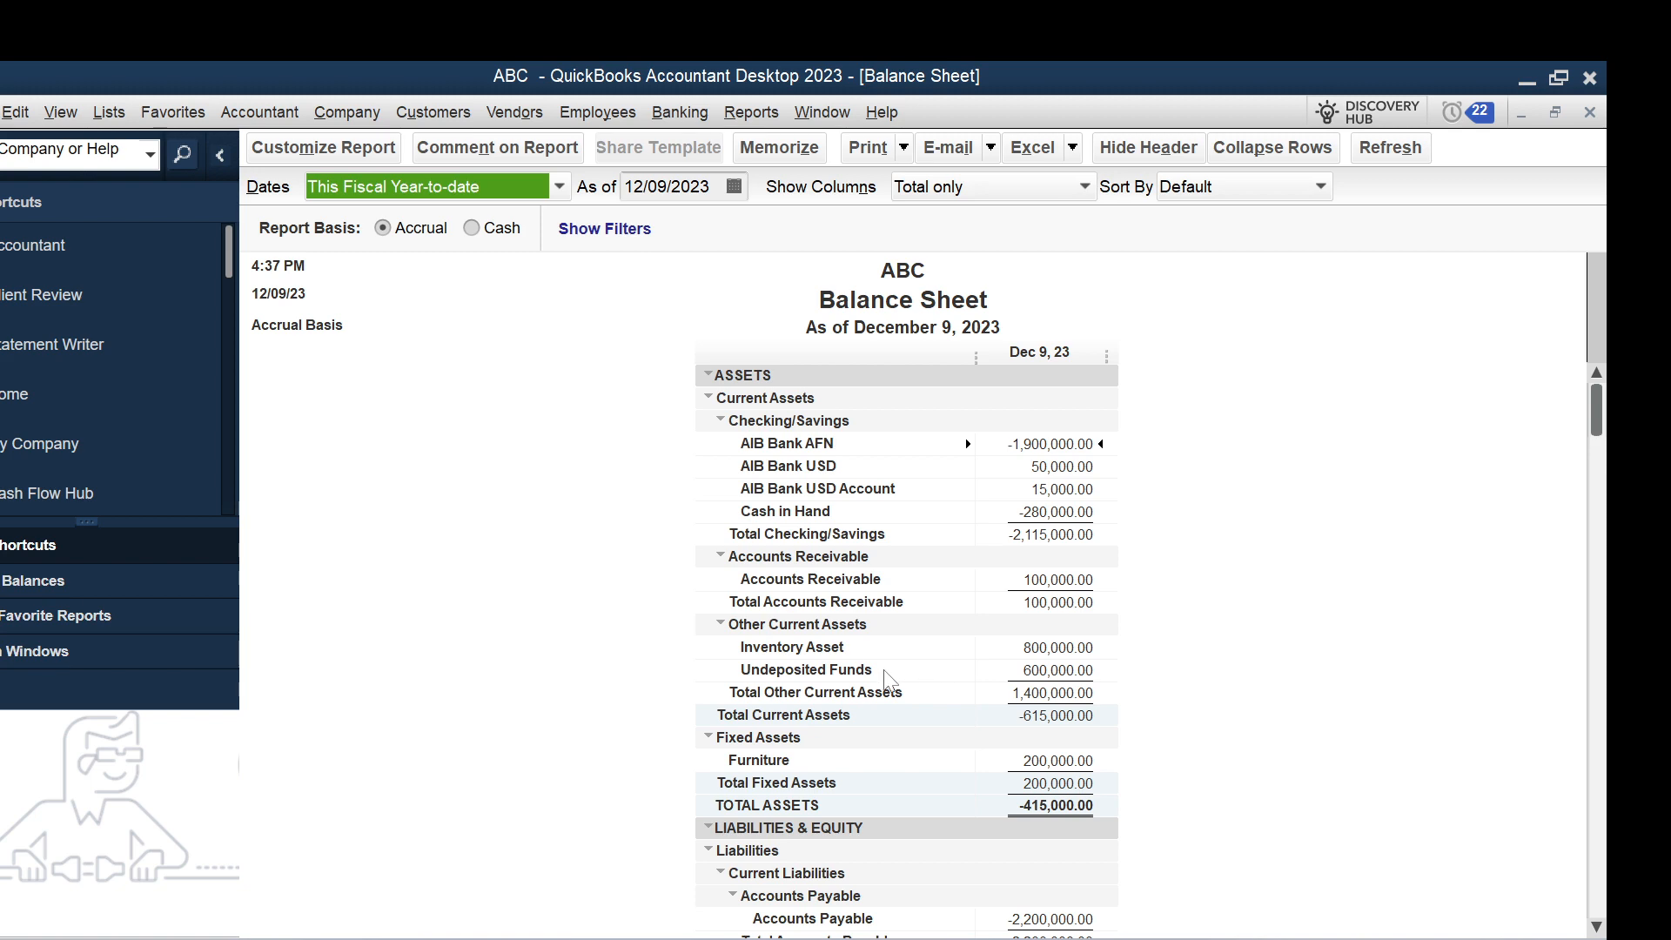
{"action": "left_click", "coordinate": [1591, 112]}
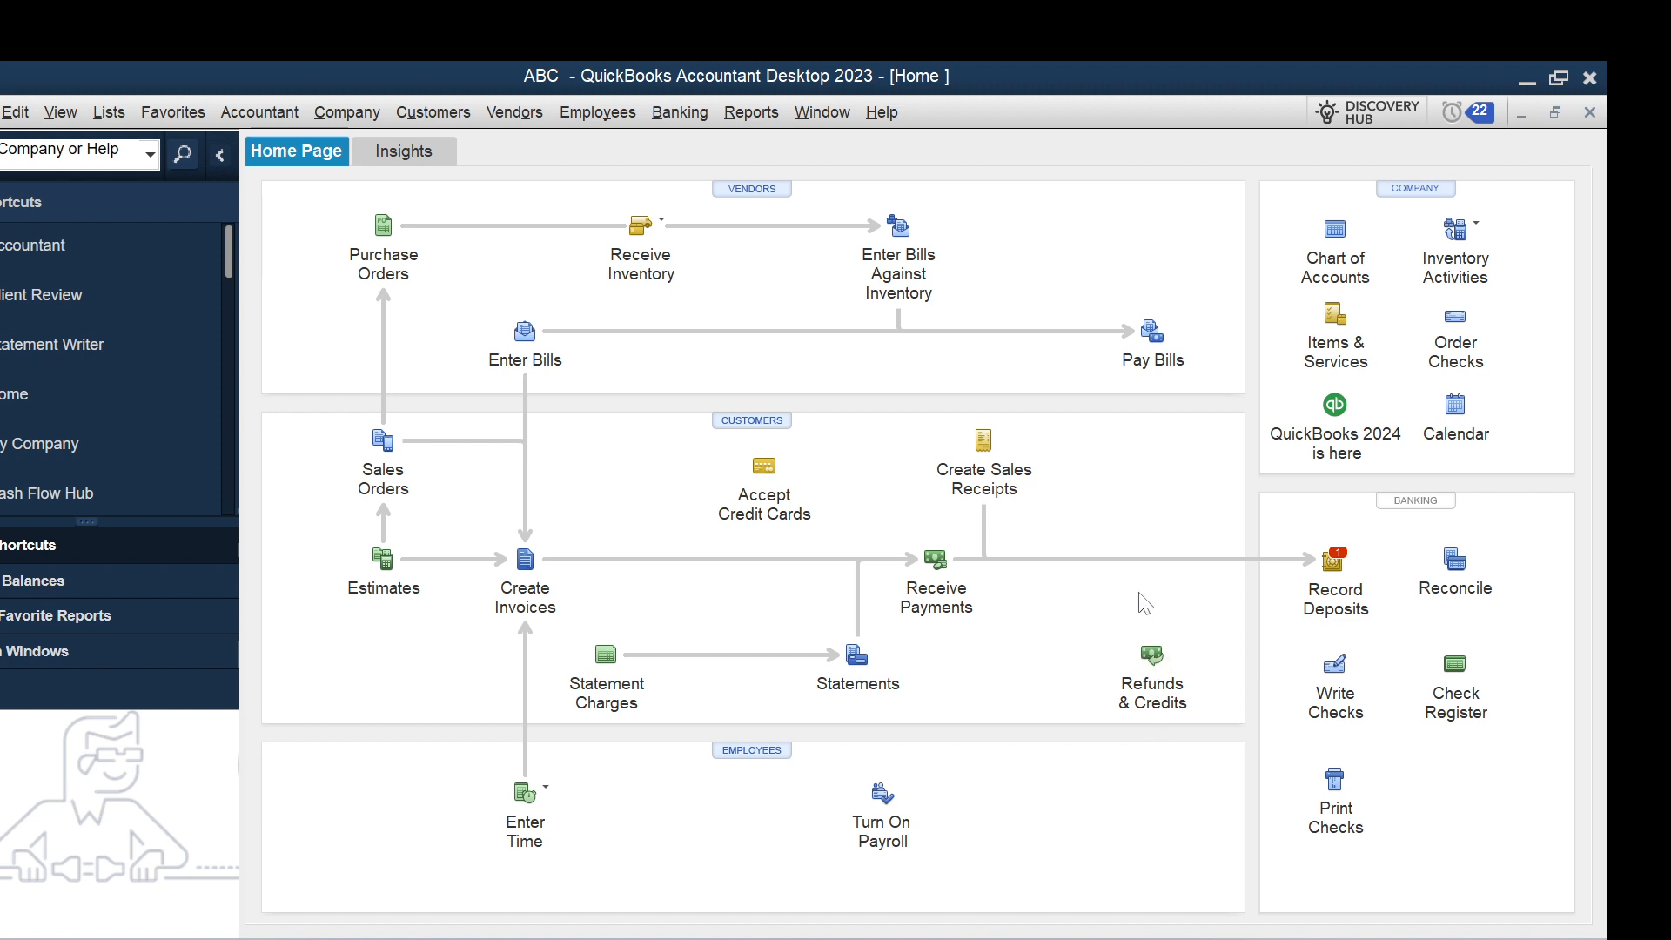
{"action": "left_click", "coordinate": [679, 116]}
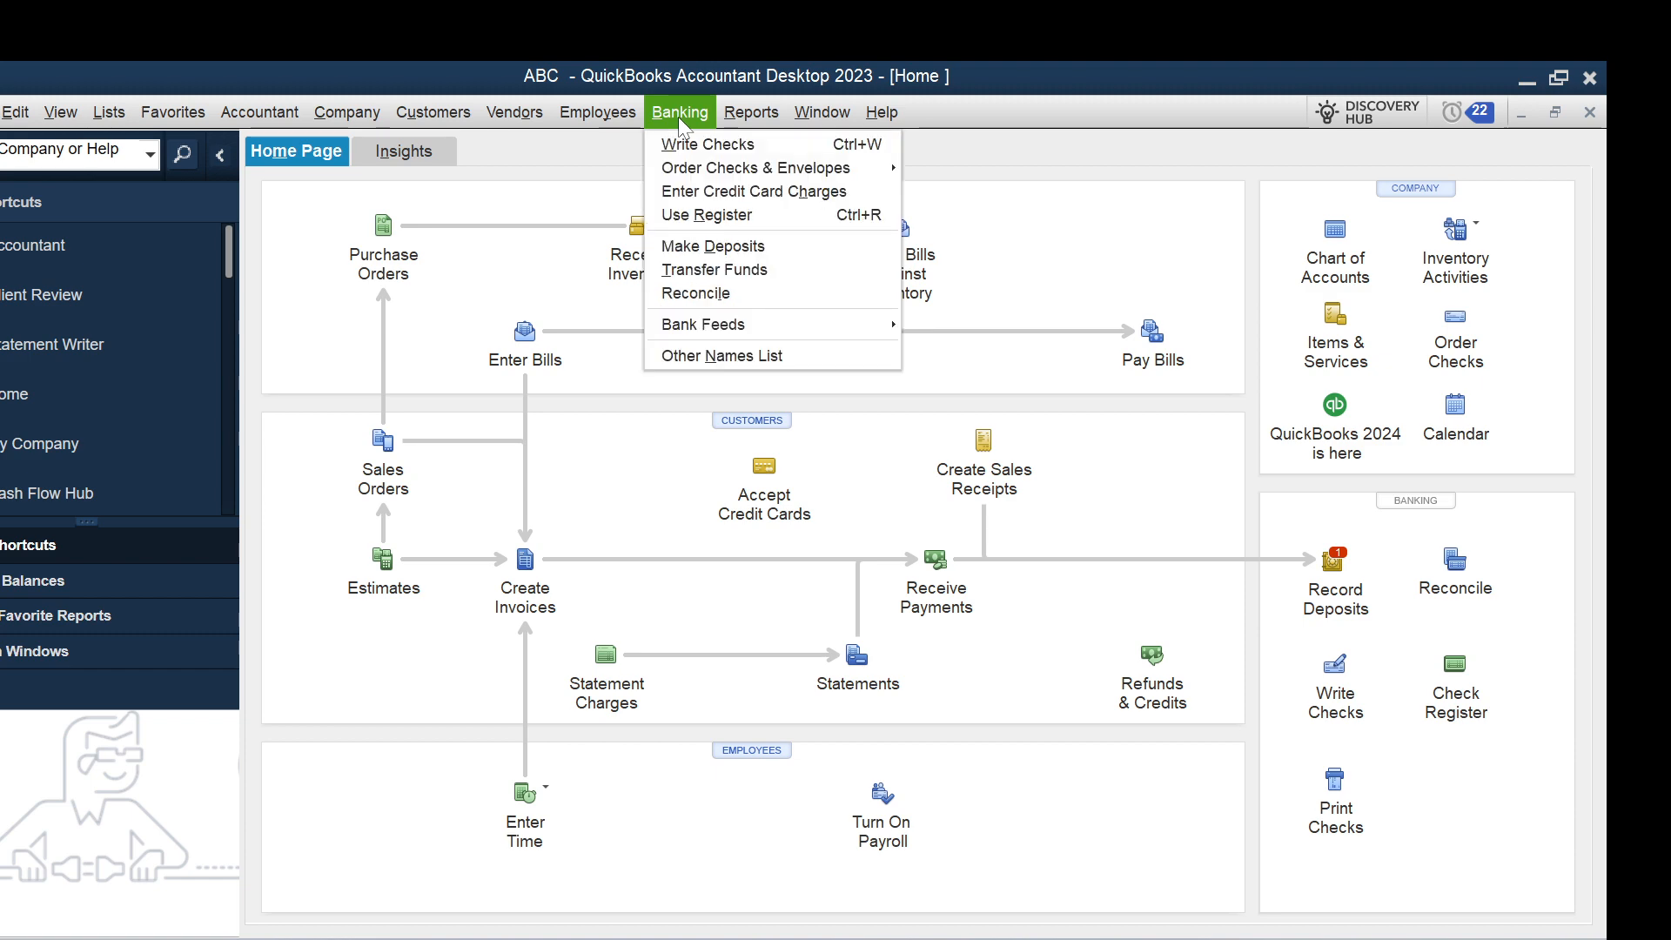
{"action": "left_click", "coordinate": [713, 248]}
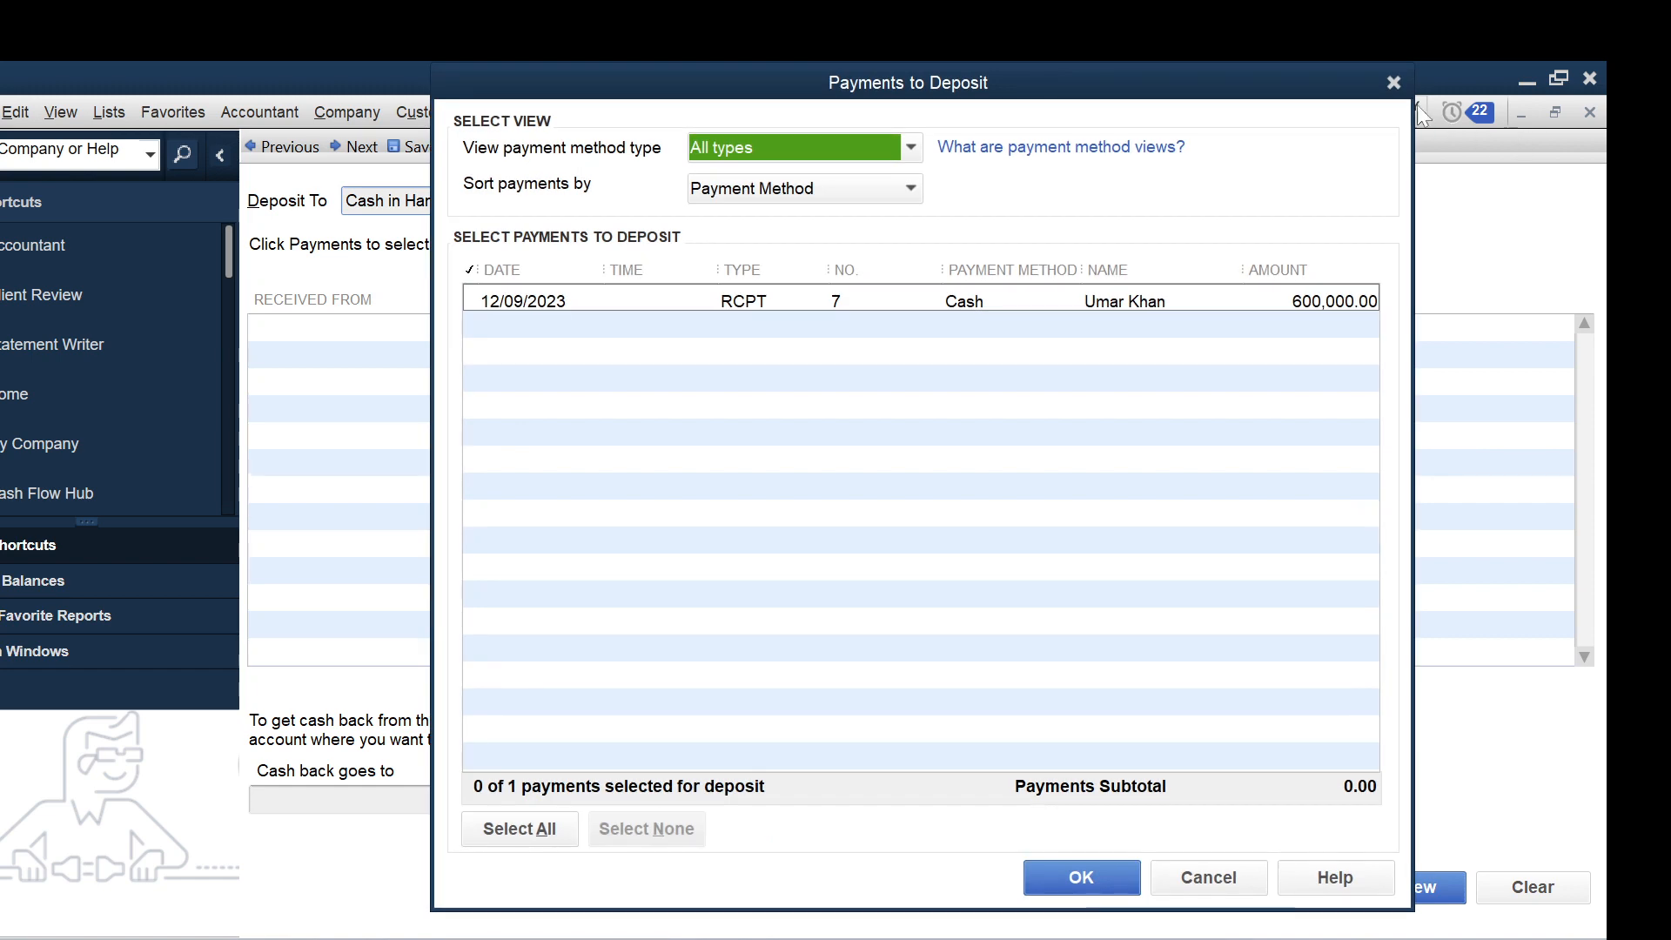
{"action": "left_click", "coordinate": [1394, 83]}
{"action": "left_click", "coordinate": [1590, 111]}
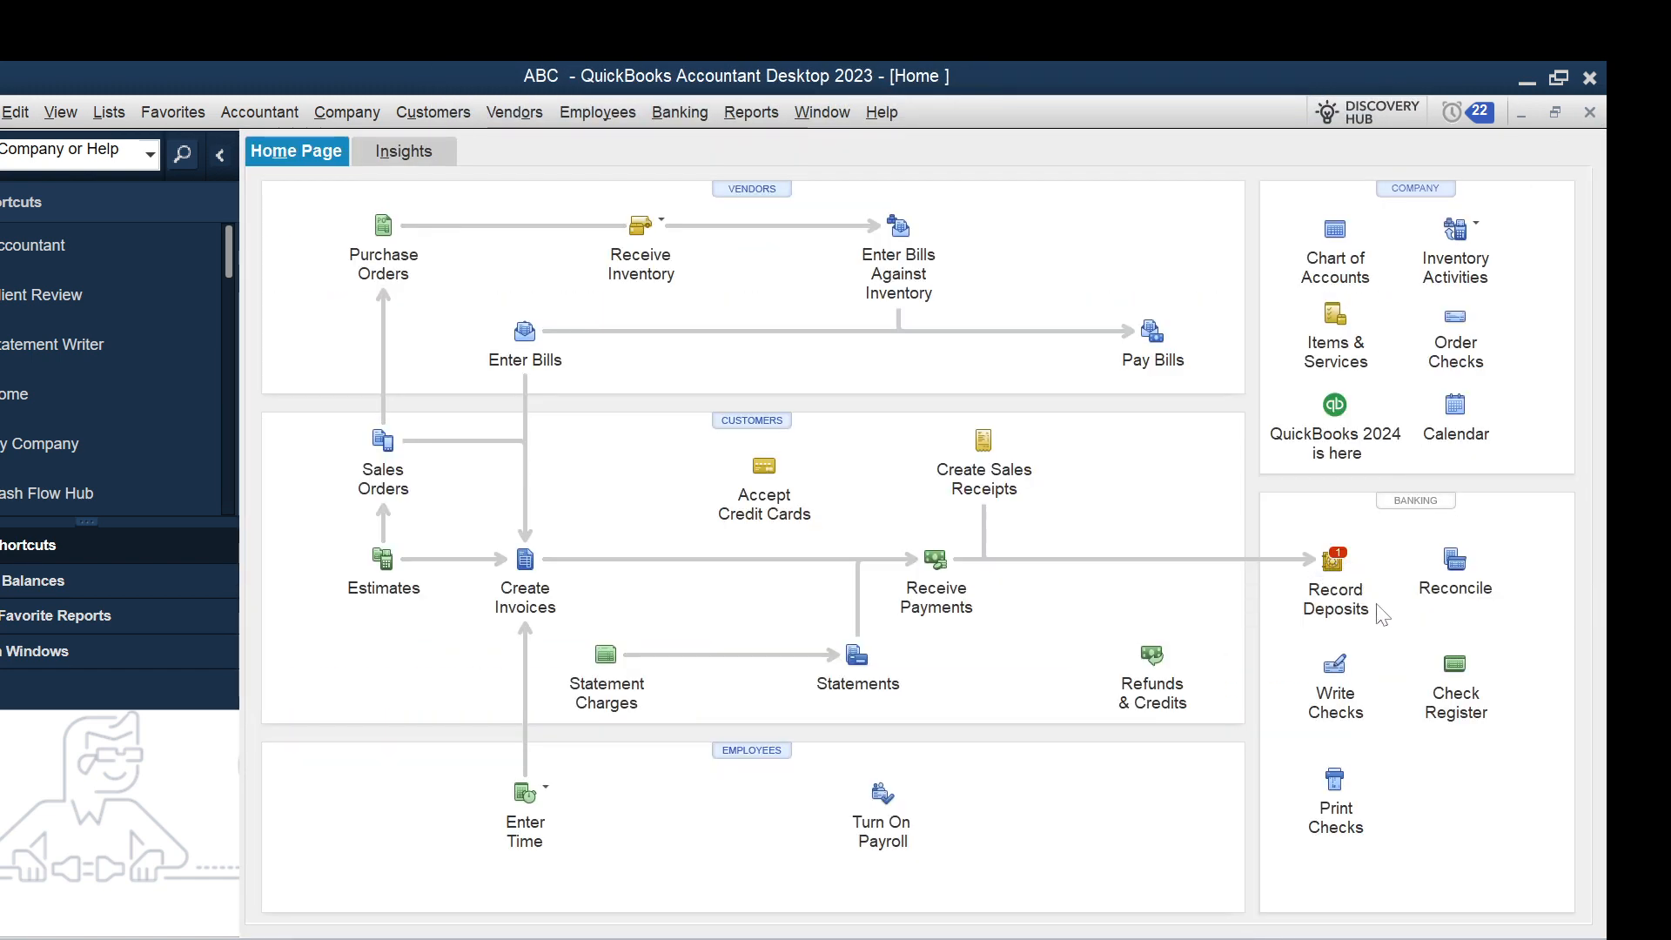
- Start a deposit with the pending cash receipt dated 12/09/2023 and deposit it to the Cash in Hand account
{"action": "left_click", "coordinate": [1332, 560]}
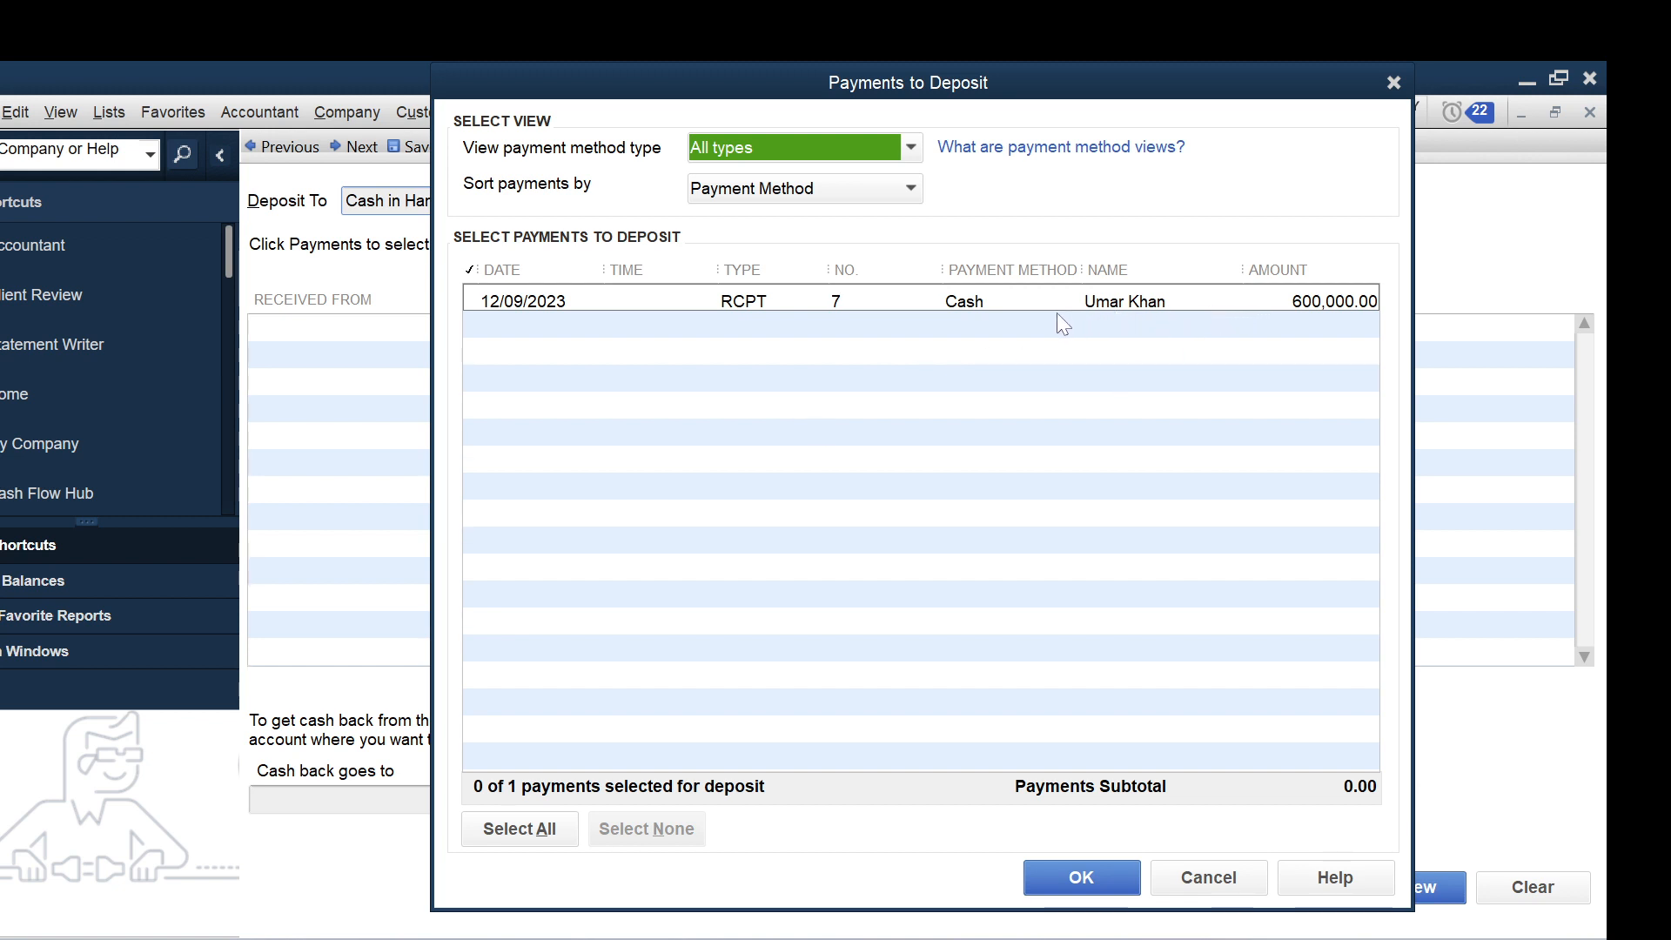
{"action": "left_click", "coordinate": [478, 301]}
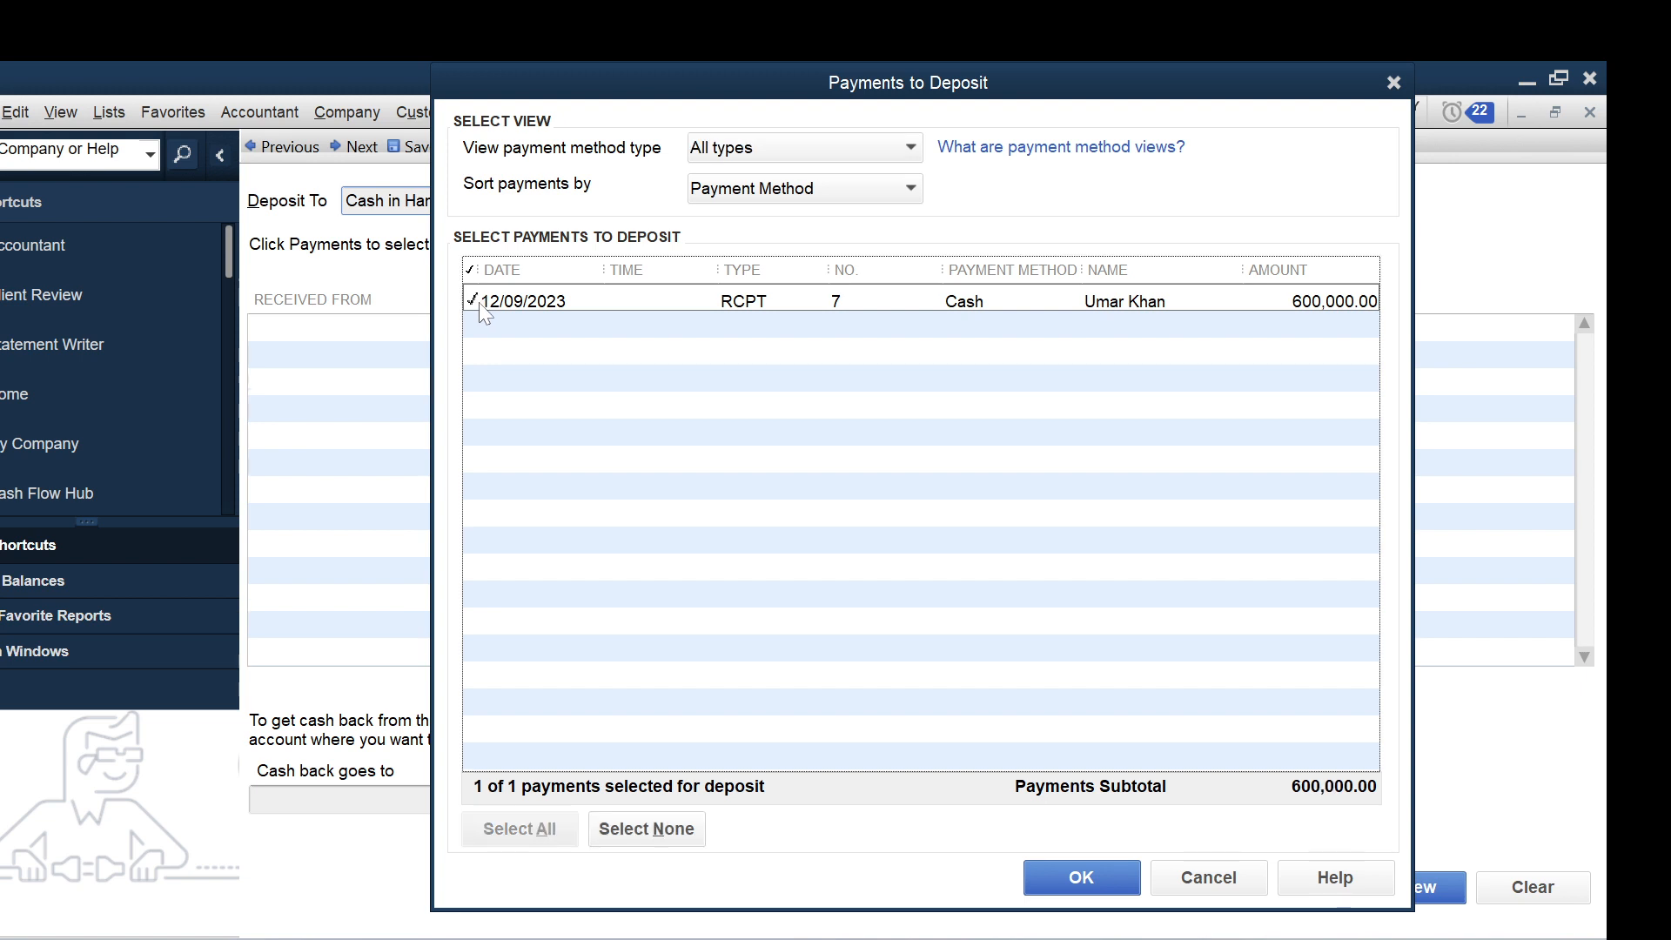
{"action": "left_click", "coordinate": [1100, 867]}
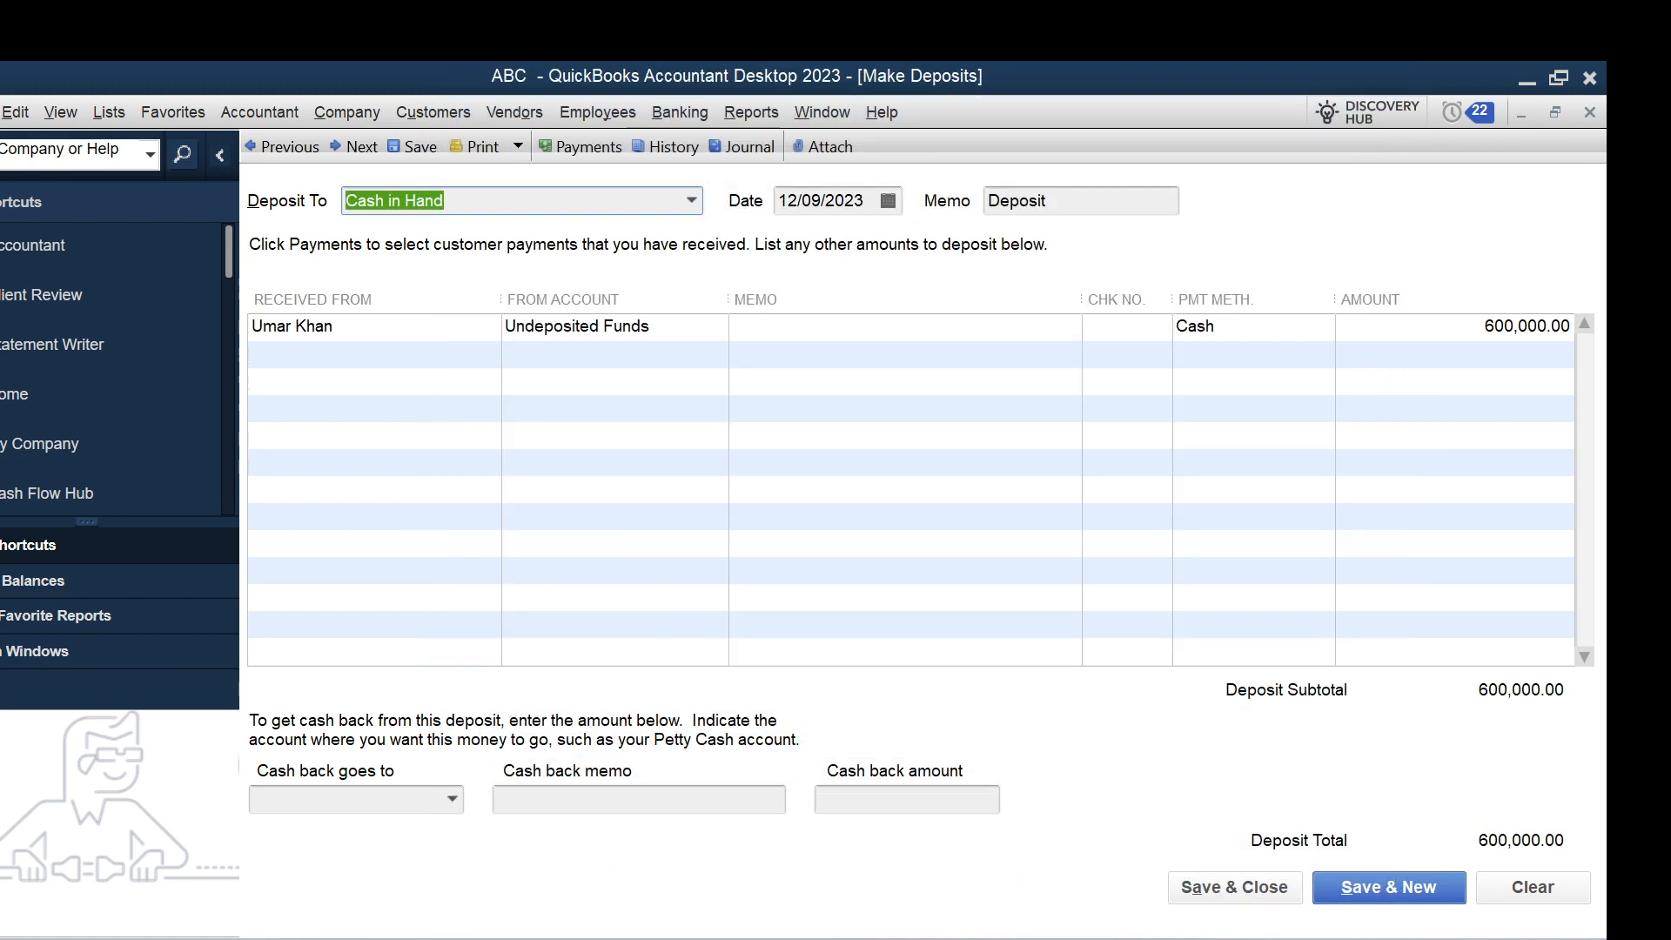
{"action": "left_click", "coordinate": [692, 202]}
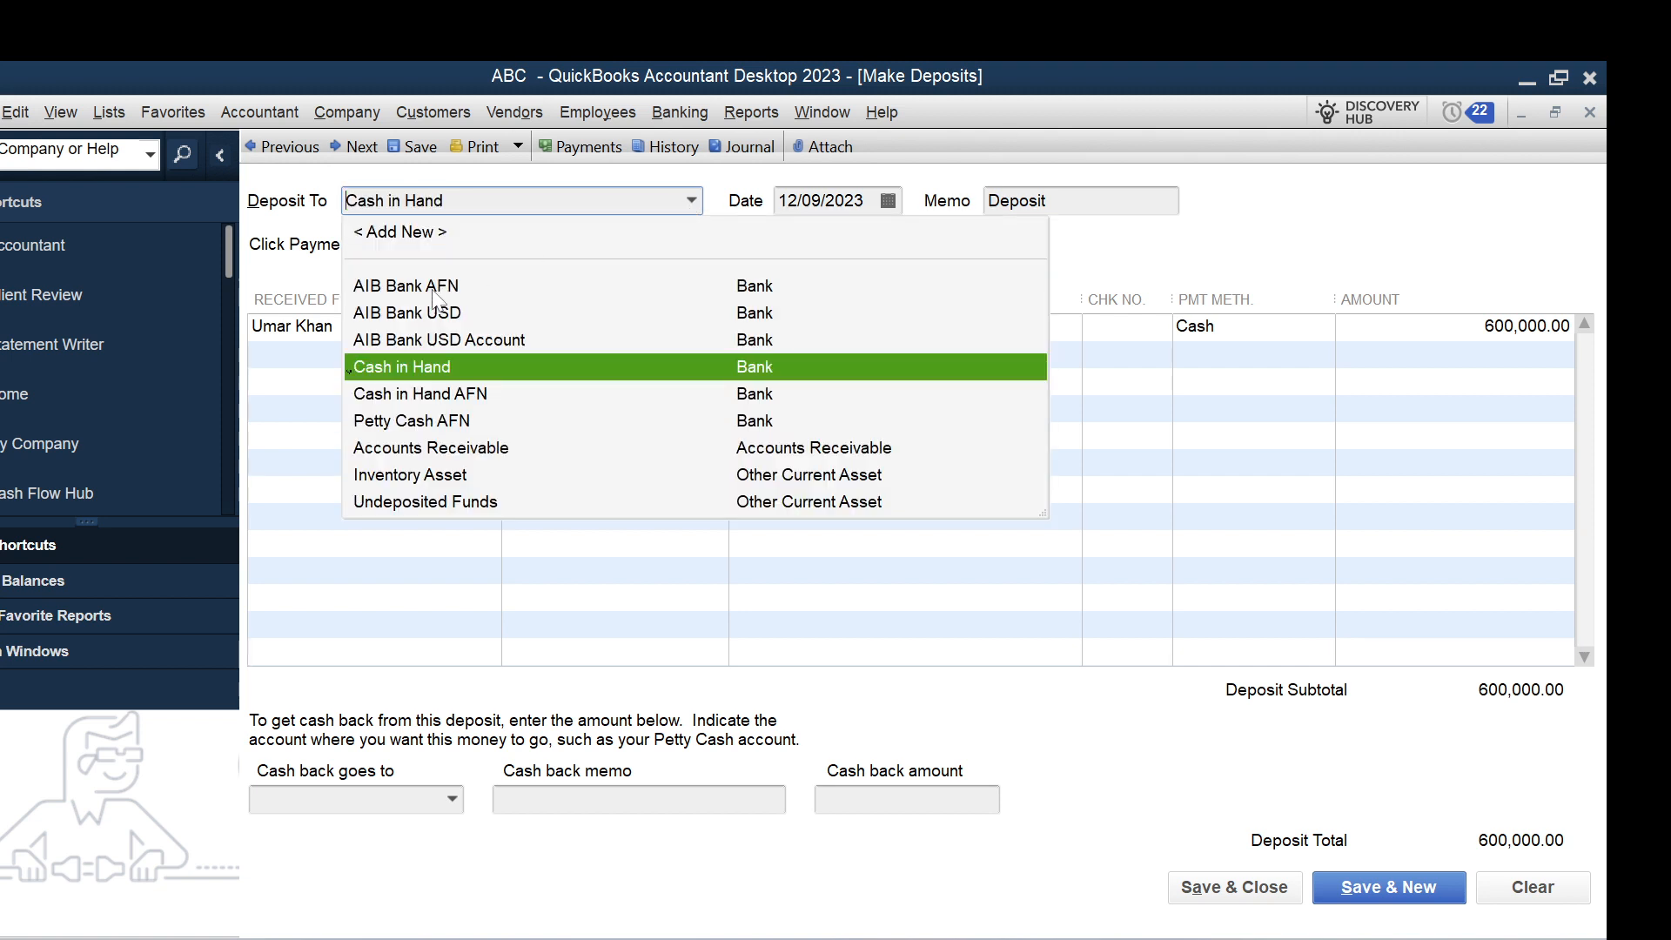
{"action": "left_click", "coordinate": [481, 369]}
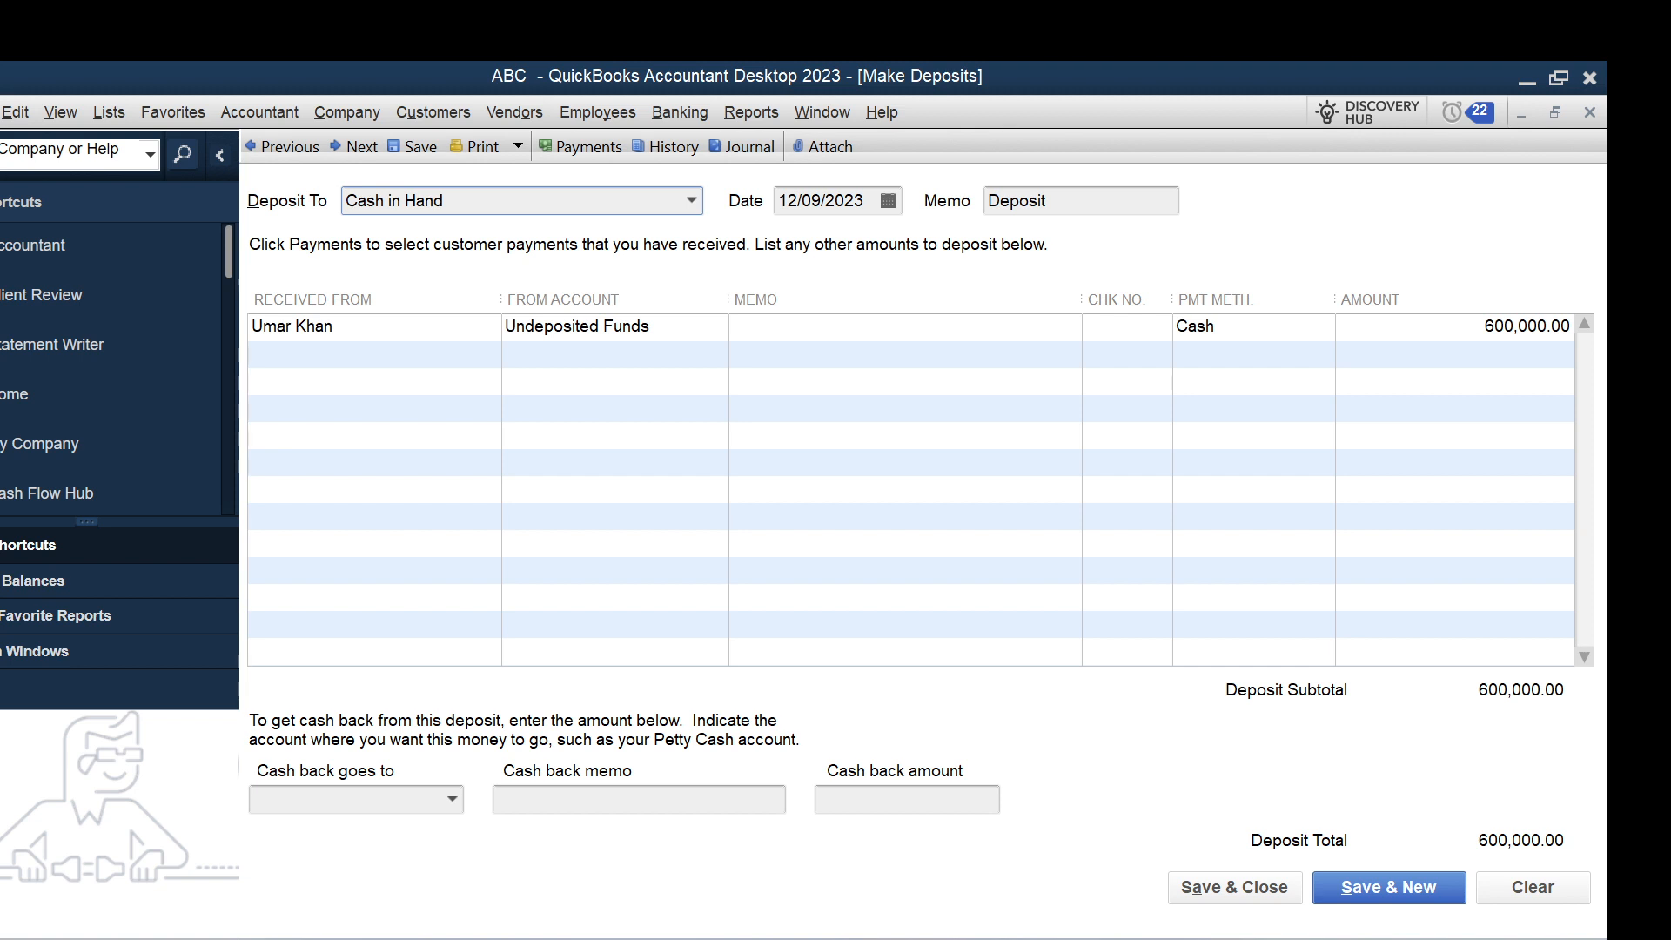
- Enter the memo "Cash deposited" on the payment line and choose Cash as its payment method
{"action": "left_click", "coordinate": [905, 327]}
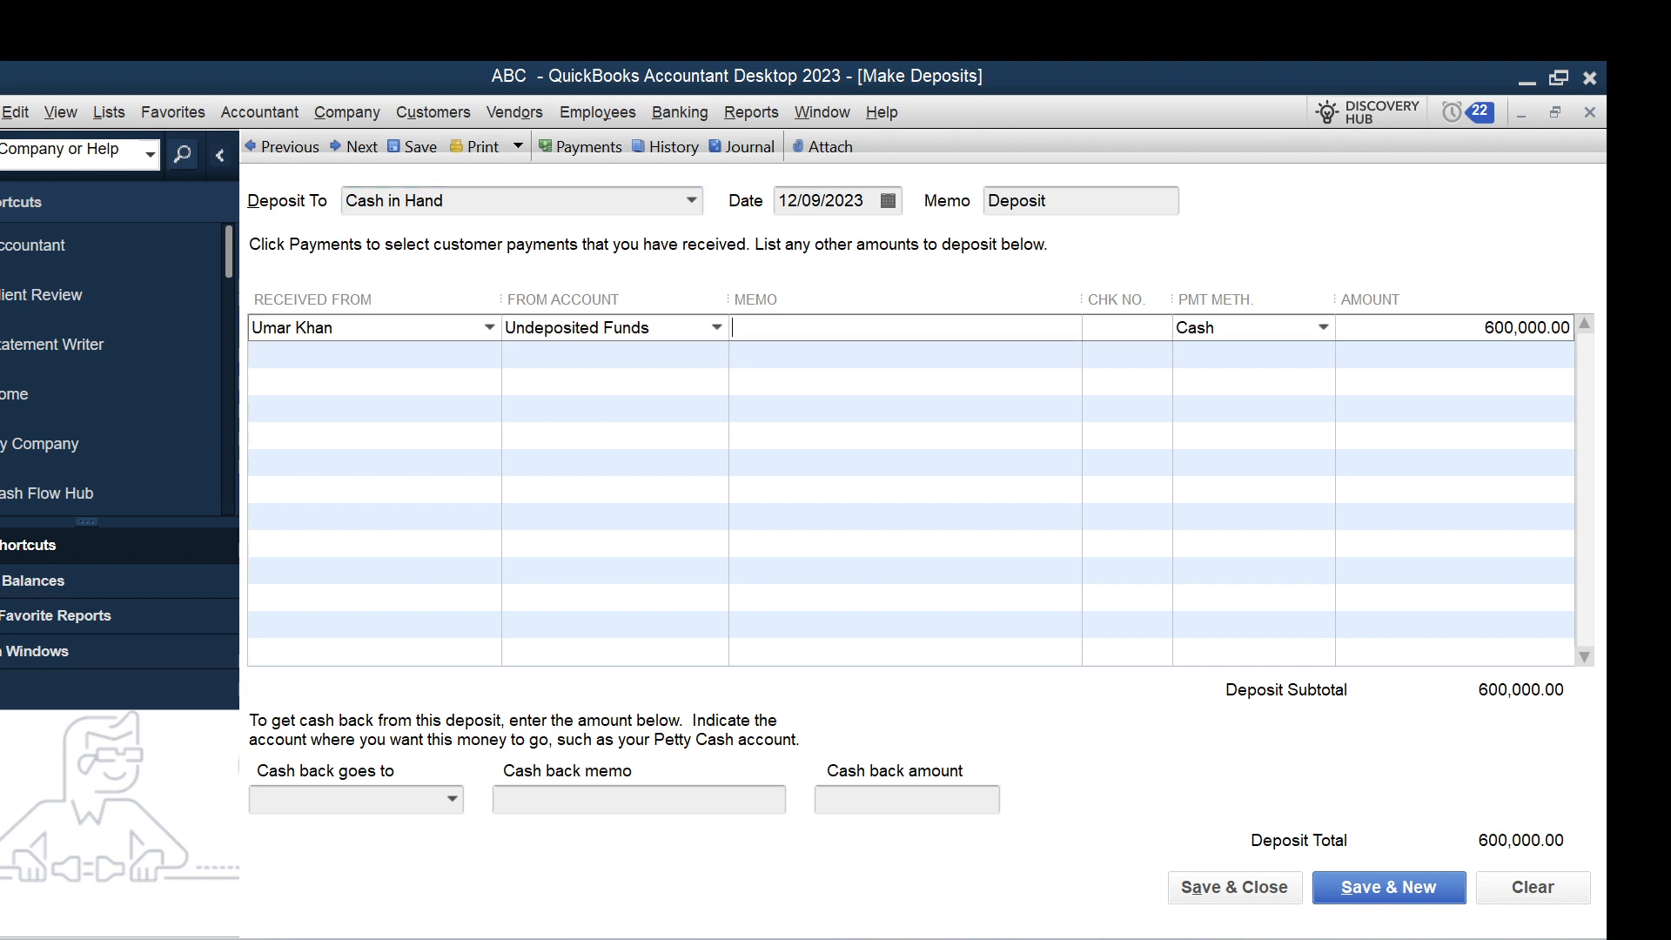
{"action": "type", "text": "Casxh"}
{"action": "key", "text": "BackSpace"}
{"action": "key", "text": "BackSpace"}
{"action": "key", "text": "BackSpace"}
{"action": "type", "text": "h depo"}
{"action": "key", "text": "BackSpace"}
{"action": "key", "text": "BackSpace"}
{"action": "type", "text": "posited f"}
{"action": "key", "text": "BackSpace"}
{"action": "left_click", "coordinate": [1324, 328]}
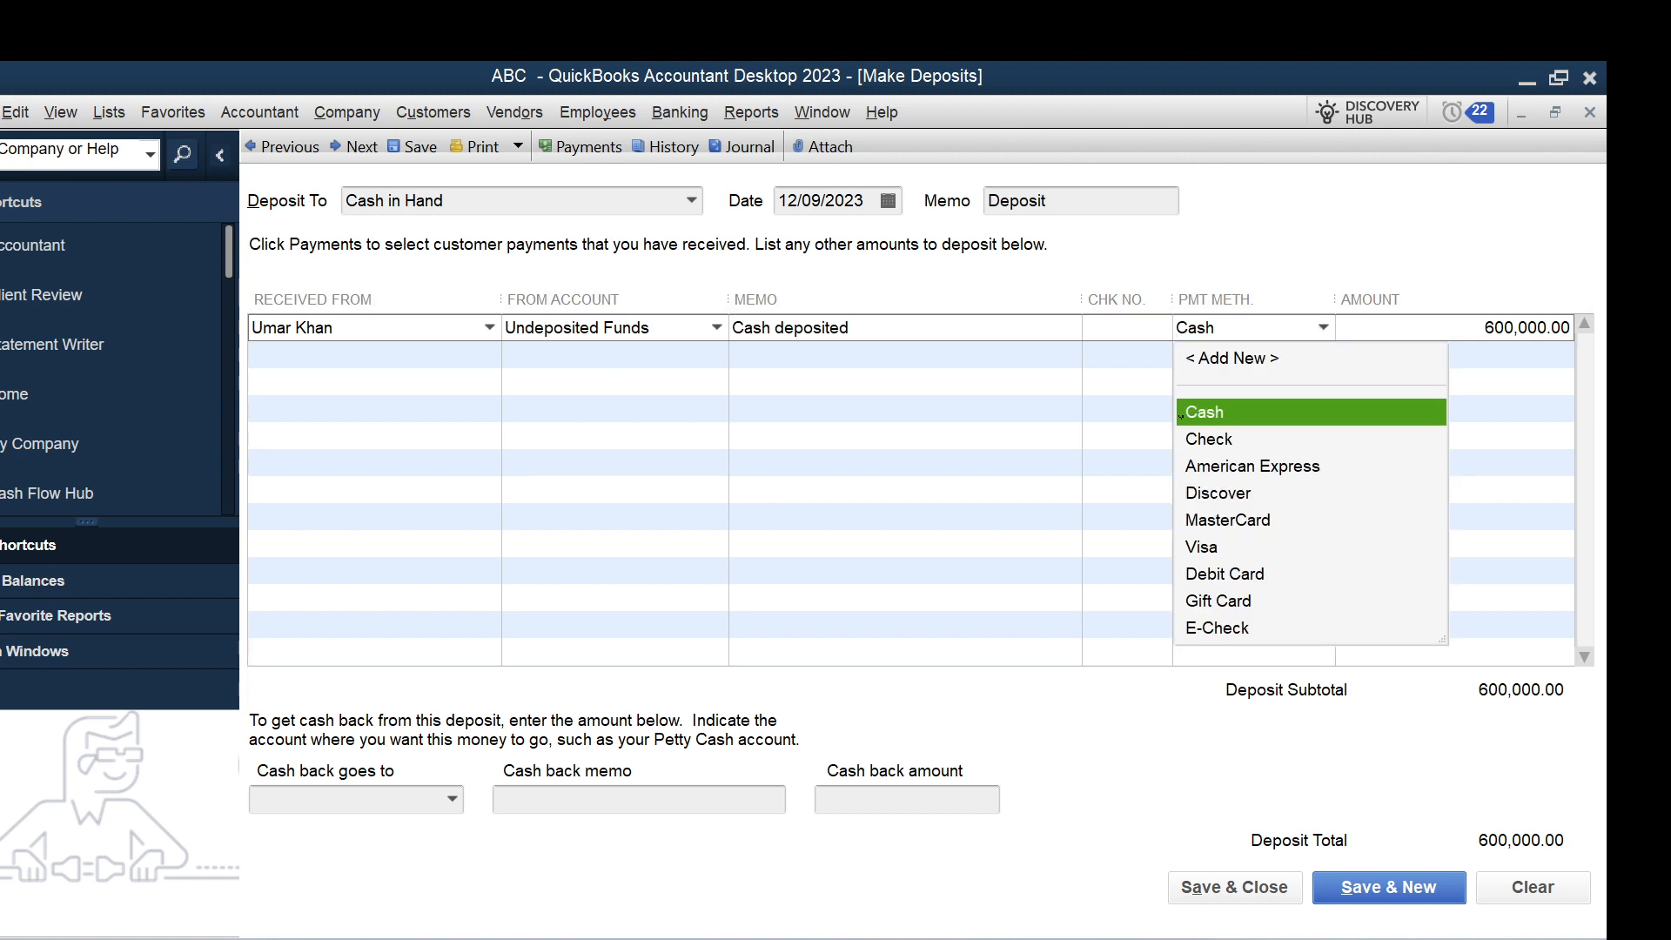
{"action": "left_click", "coordinate": [1220, 414]}
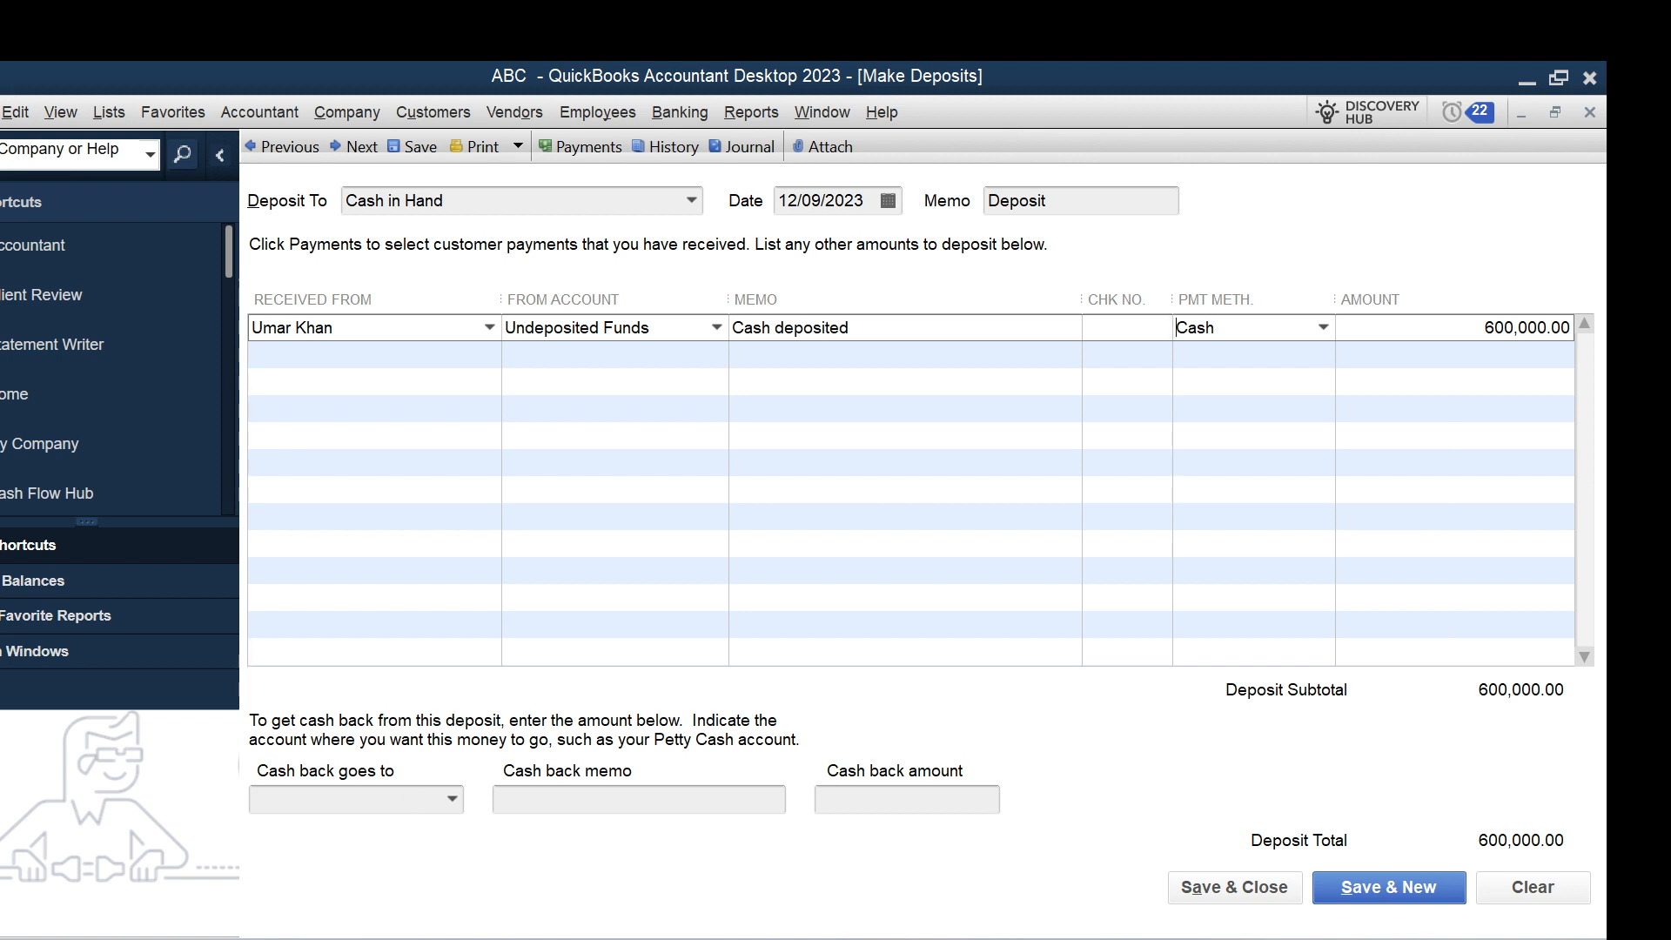
- Save and close the deposit without entering any cash back details
{"action": "left_click", "coordinate": [453, 799]}
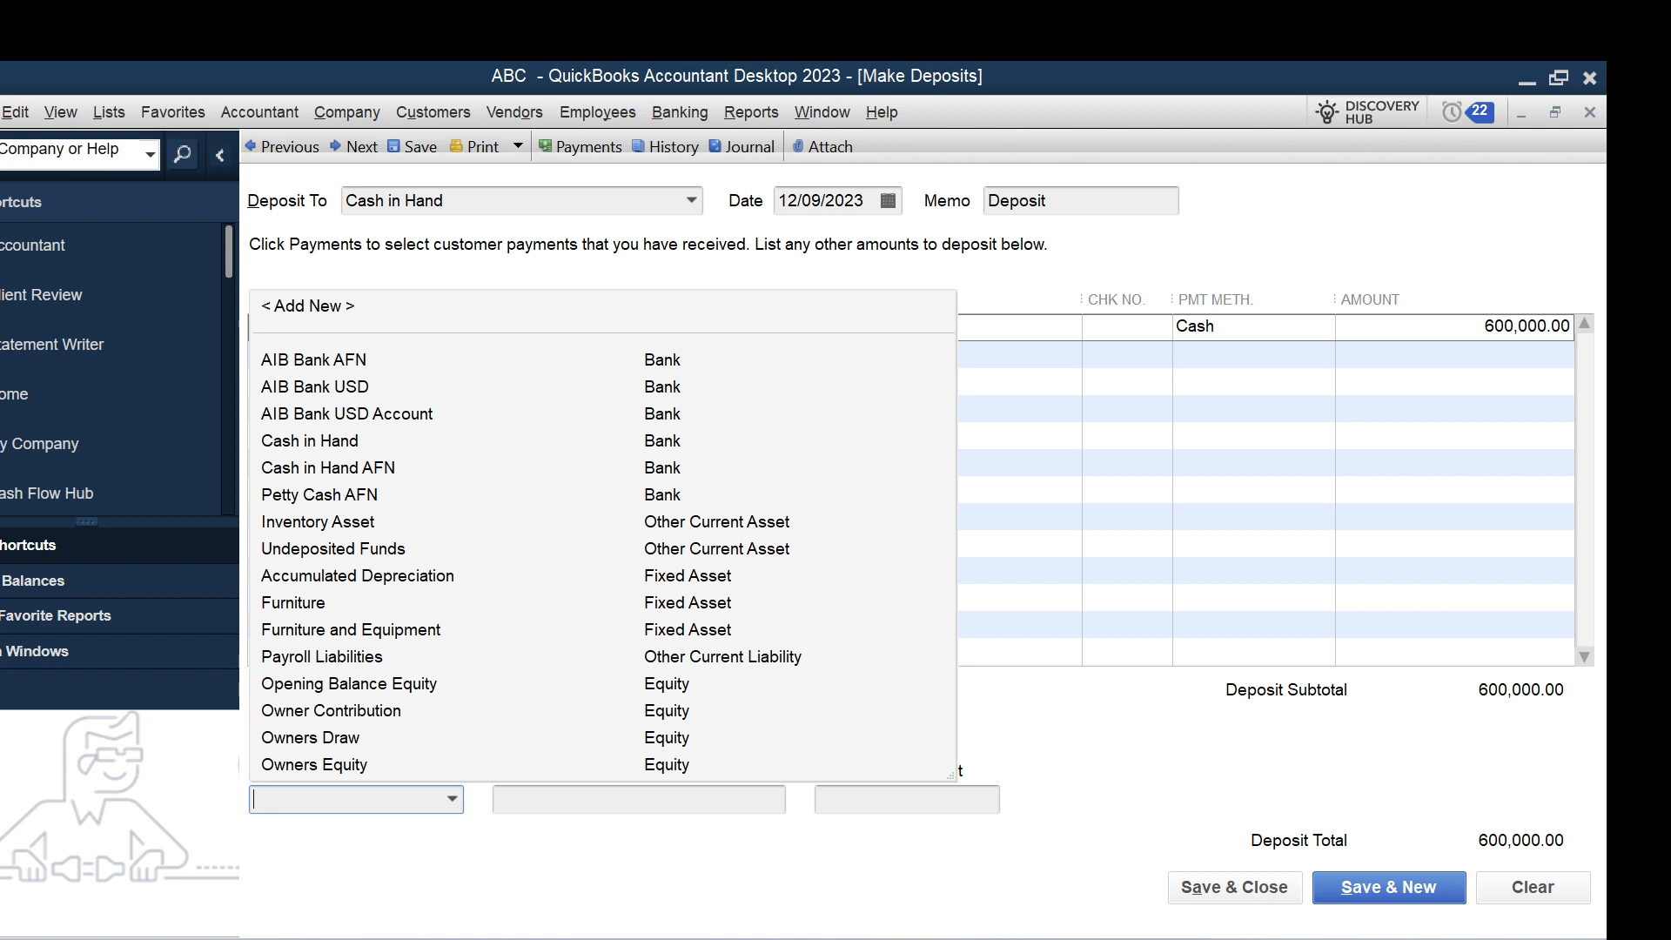
{"action": "key", "text": "Escape"}
{"action": "key", "text": "Tab"}
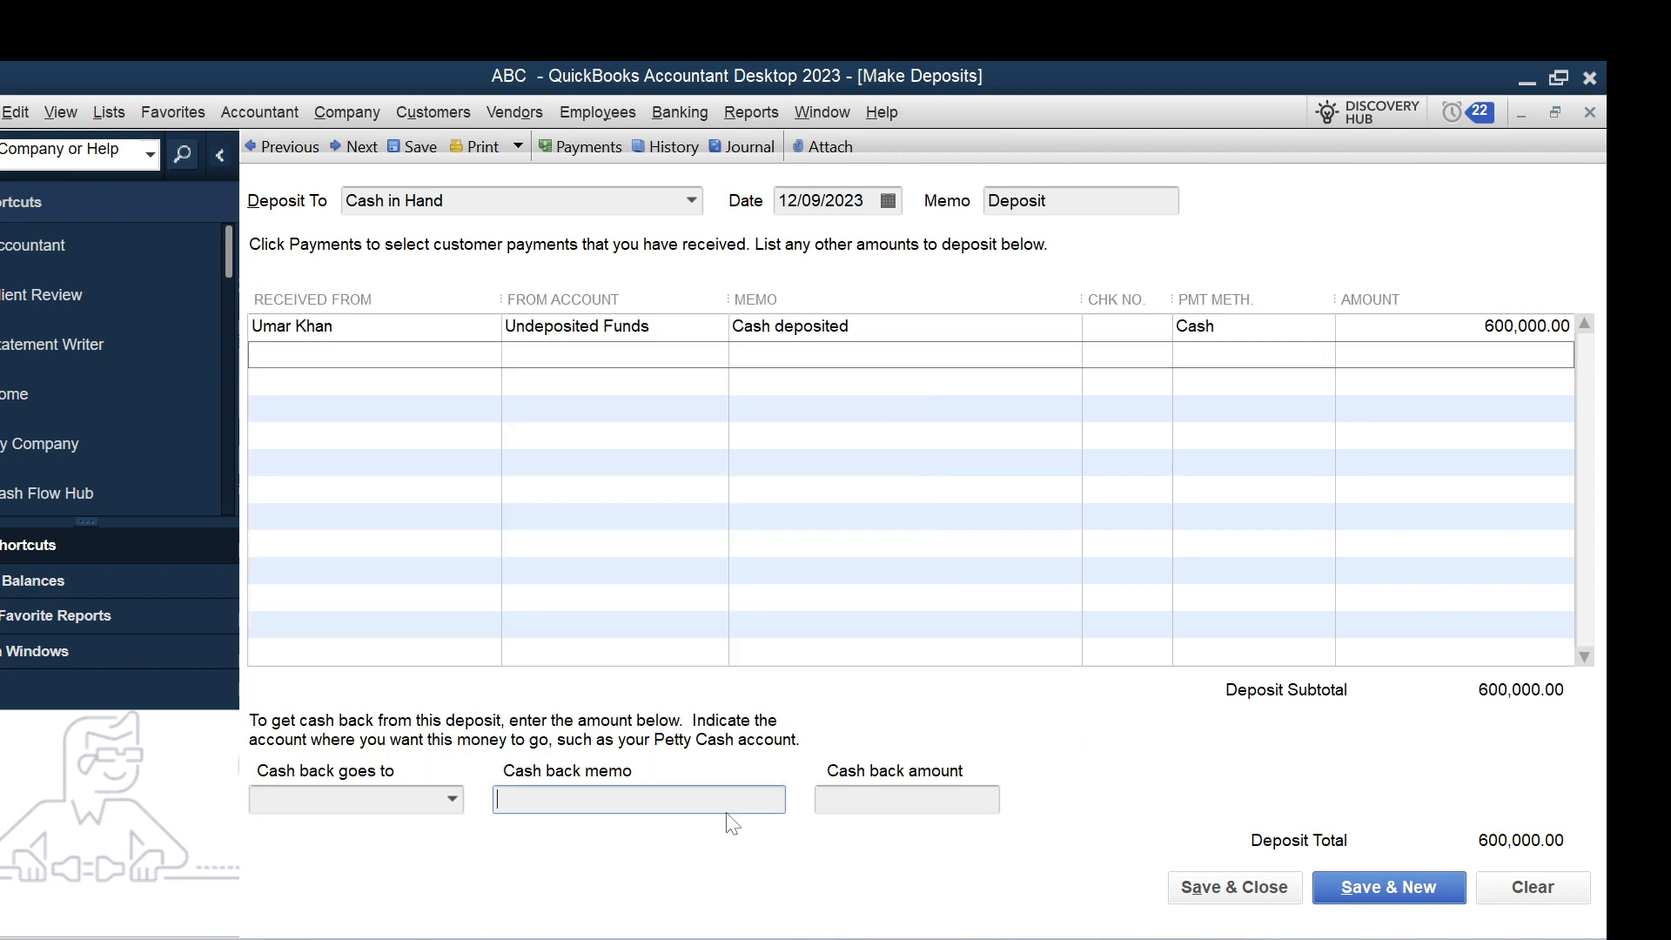
{"action": "key", "text": "Tab"}
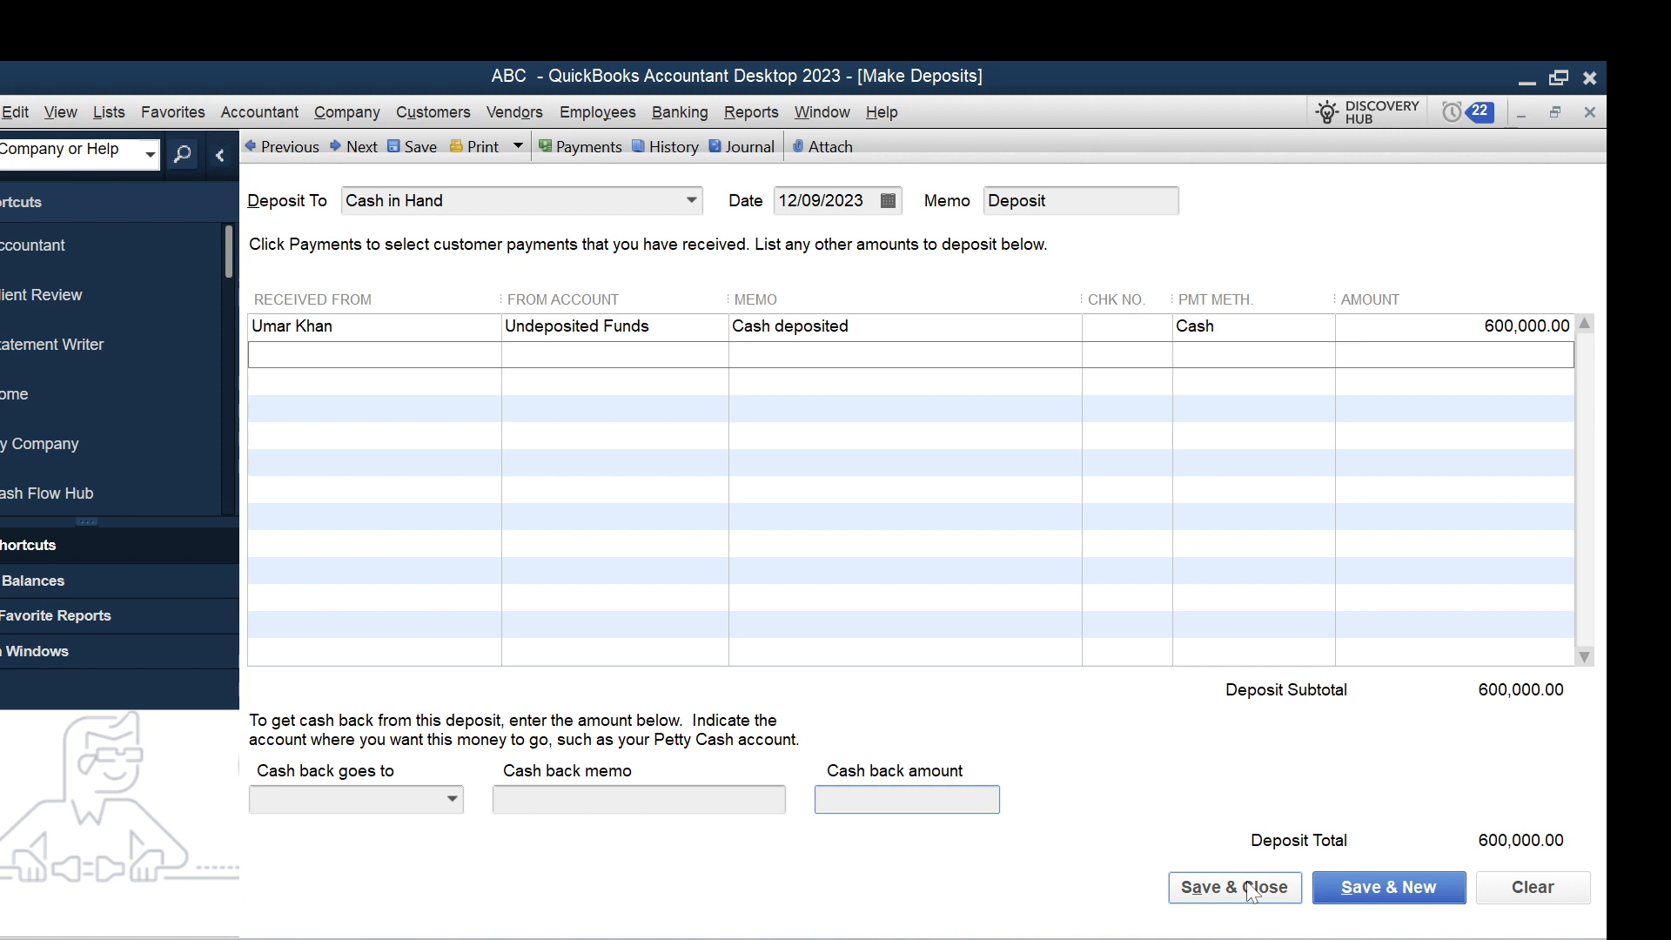
{"action": "left_click", "coordinate": [1278, 884]}
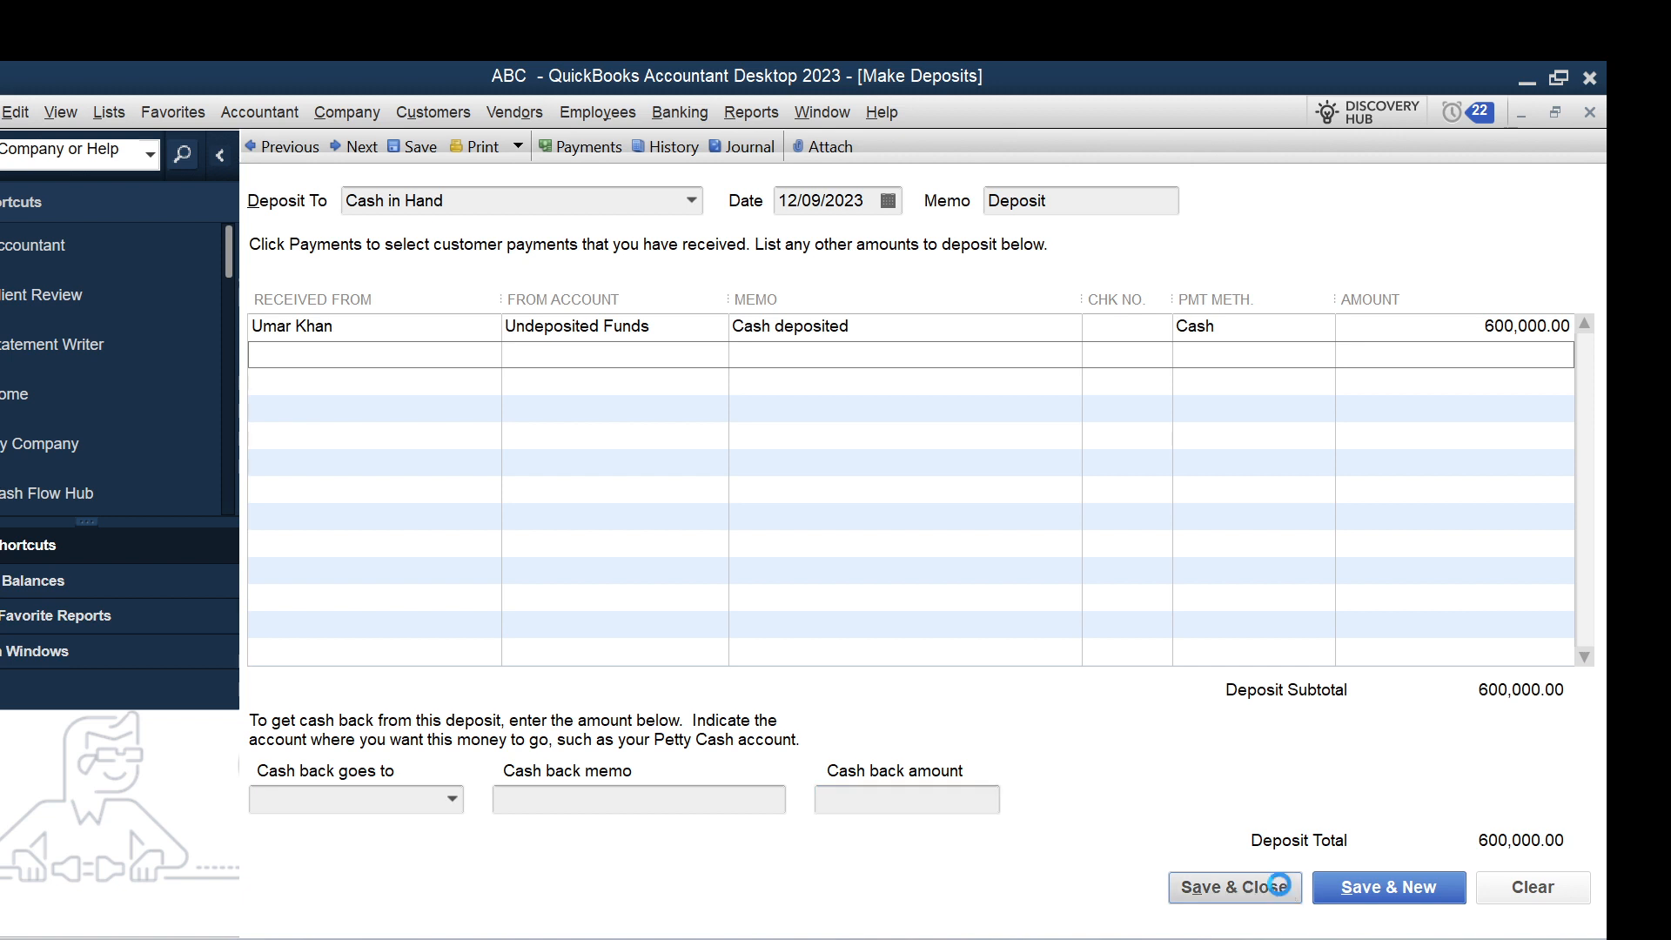
- Review the Balance Sheet Standard report and the transactions behind its Cash in Hand balance, and close both reports
{"action": "left_click", "coordinate": [752, 112]}
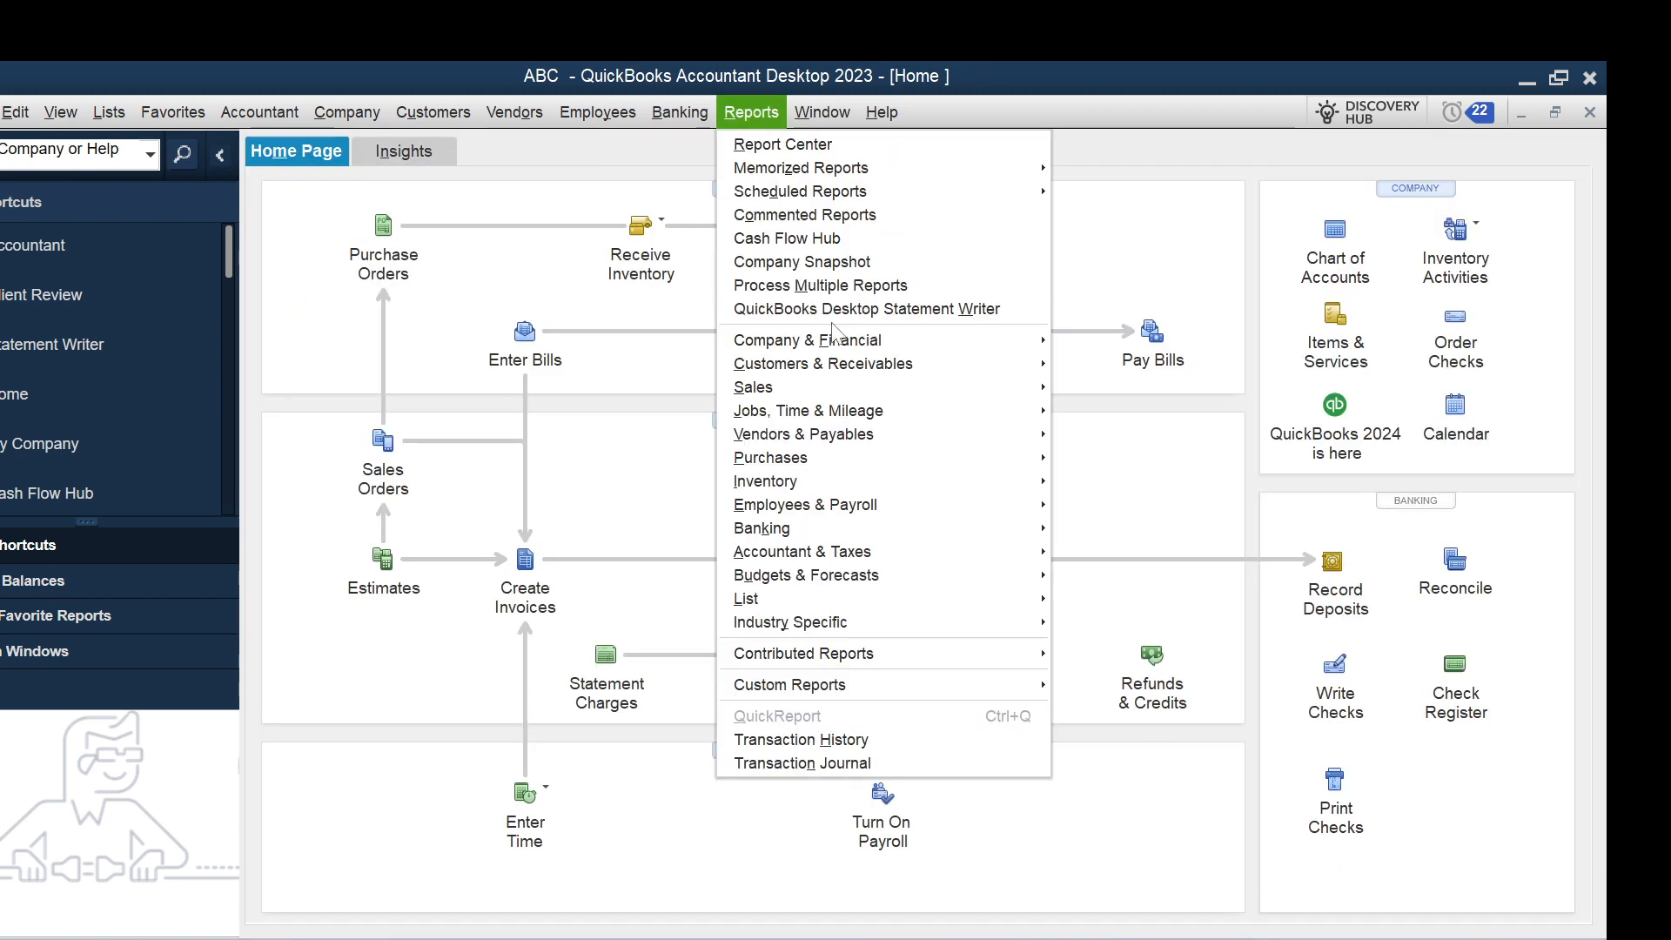
{"action": "mouse_move", "coordinate": [858, 344]}
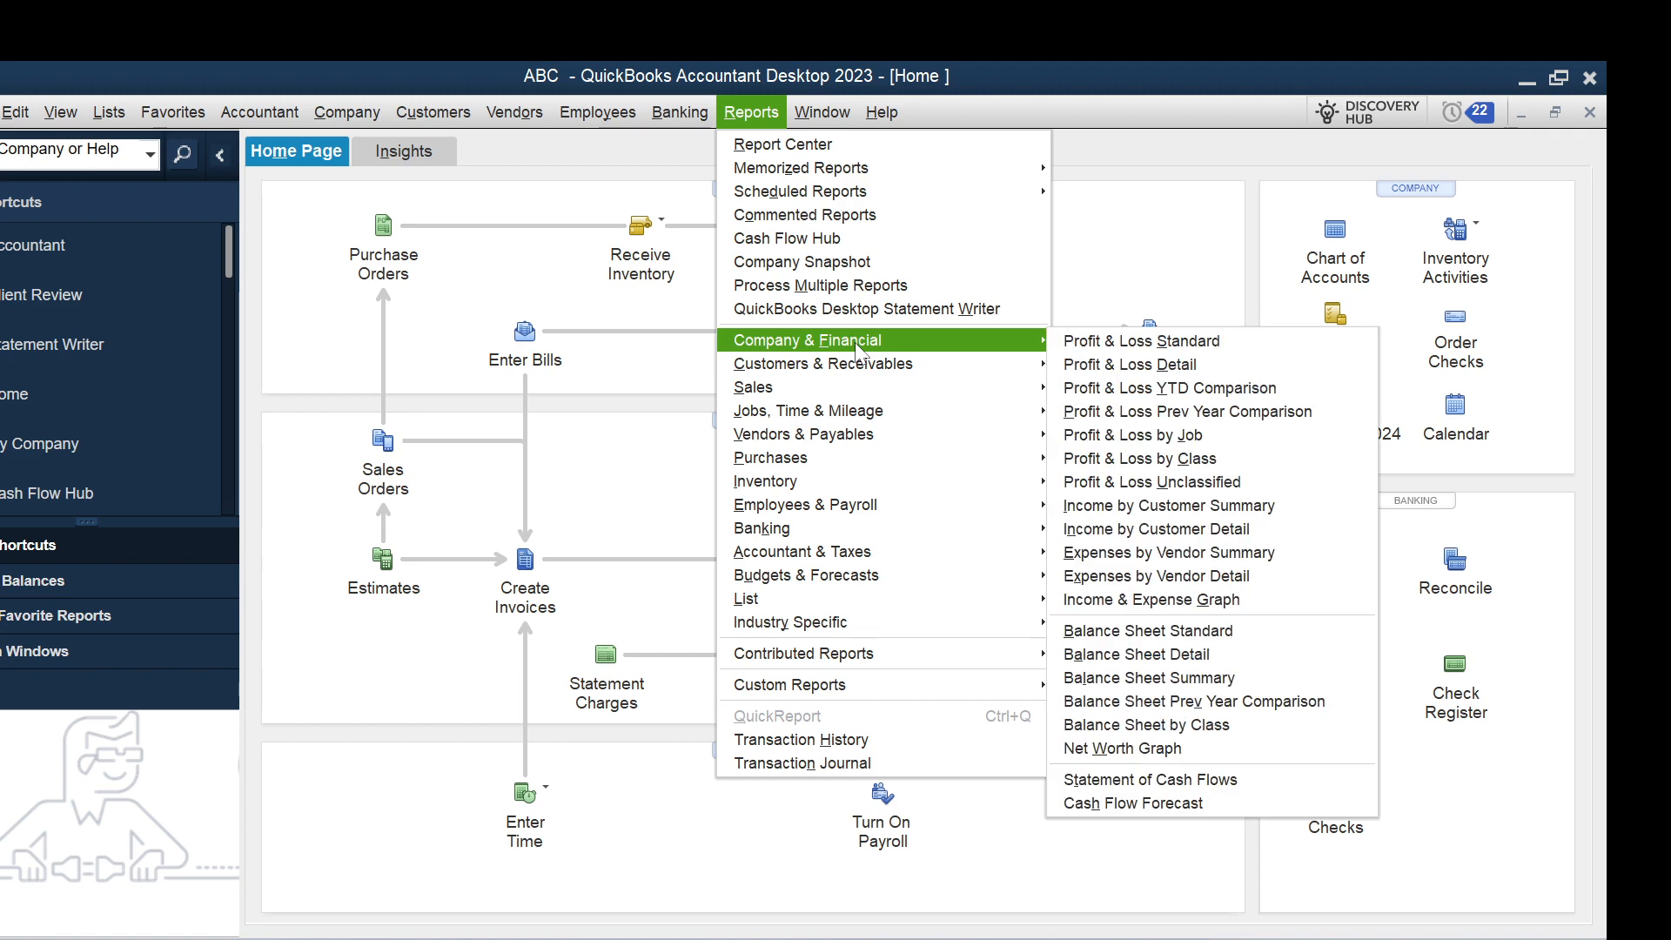
{"action": "left_click", "coordinate": [1203, 630]}
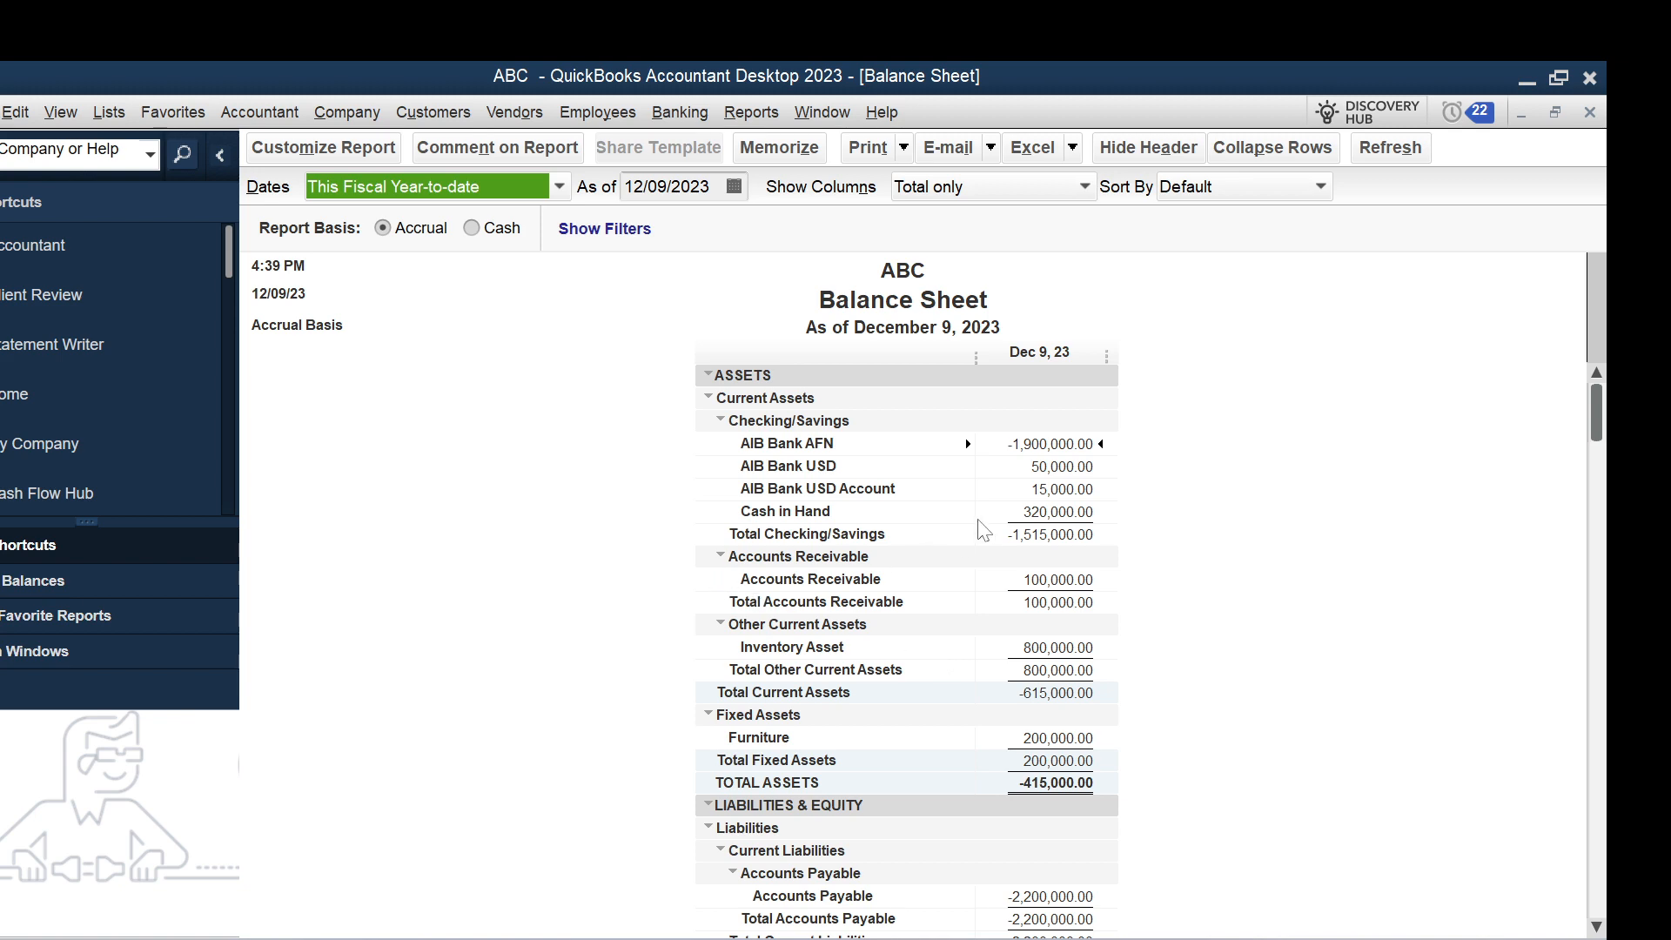
{"action": "double_click", "coordinate": [1072, 515]}
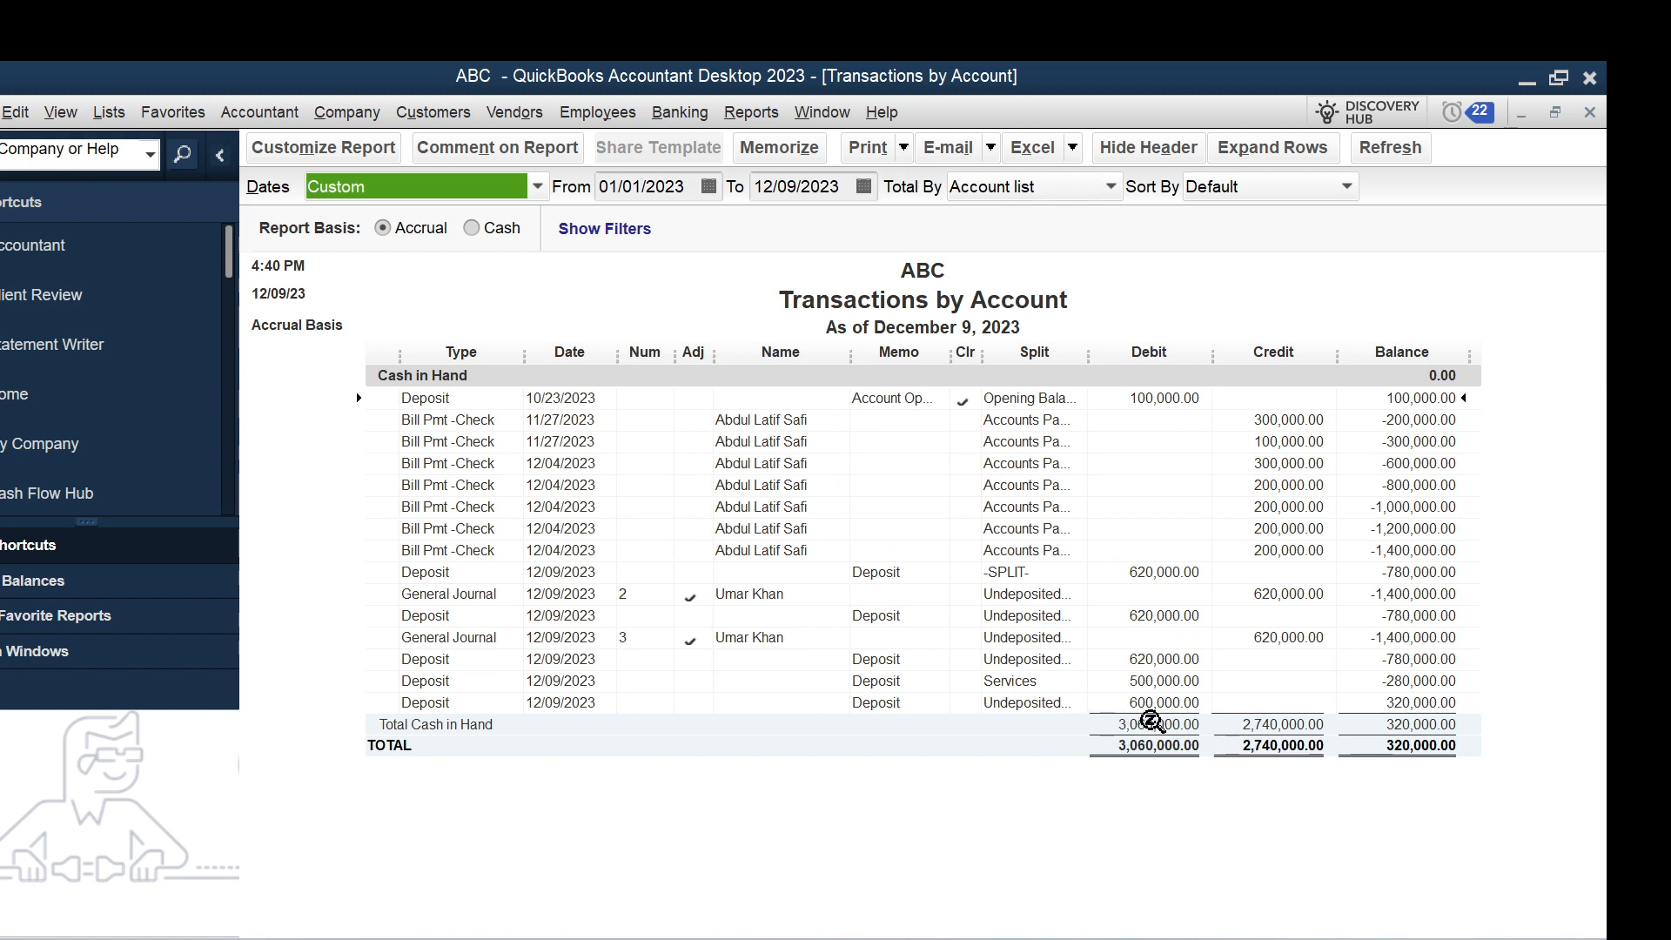
{"action": "left_click", "coordinate": [1591, 113]}
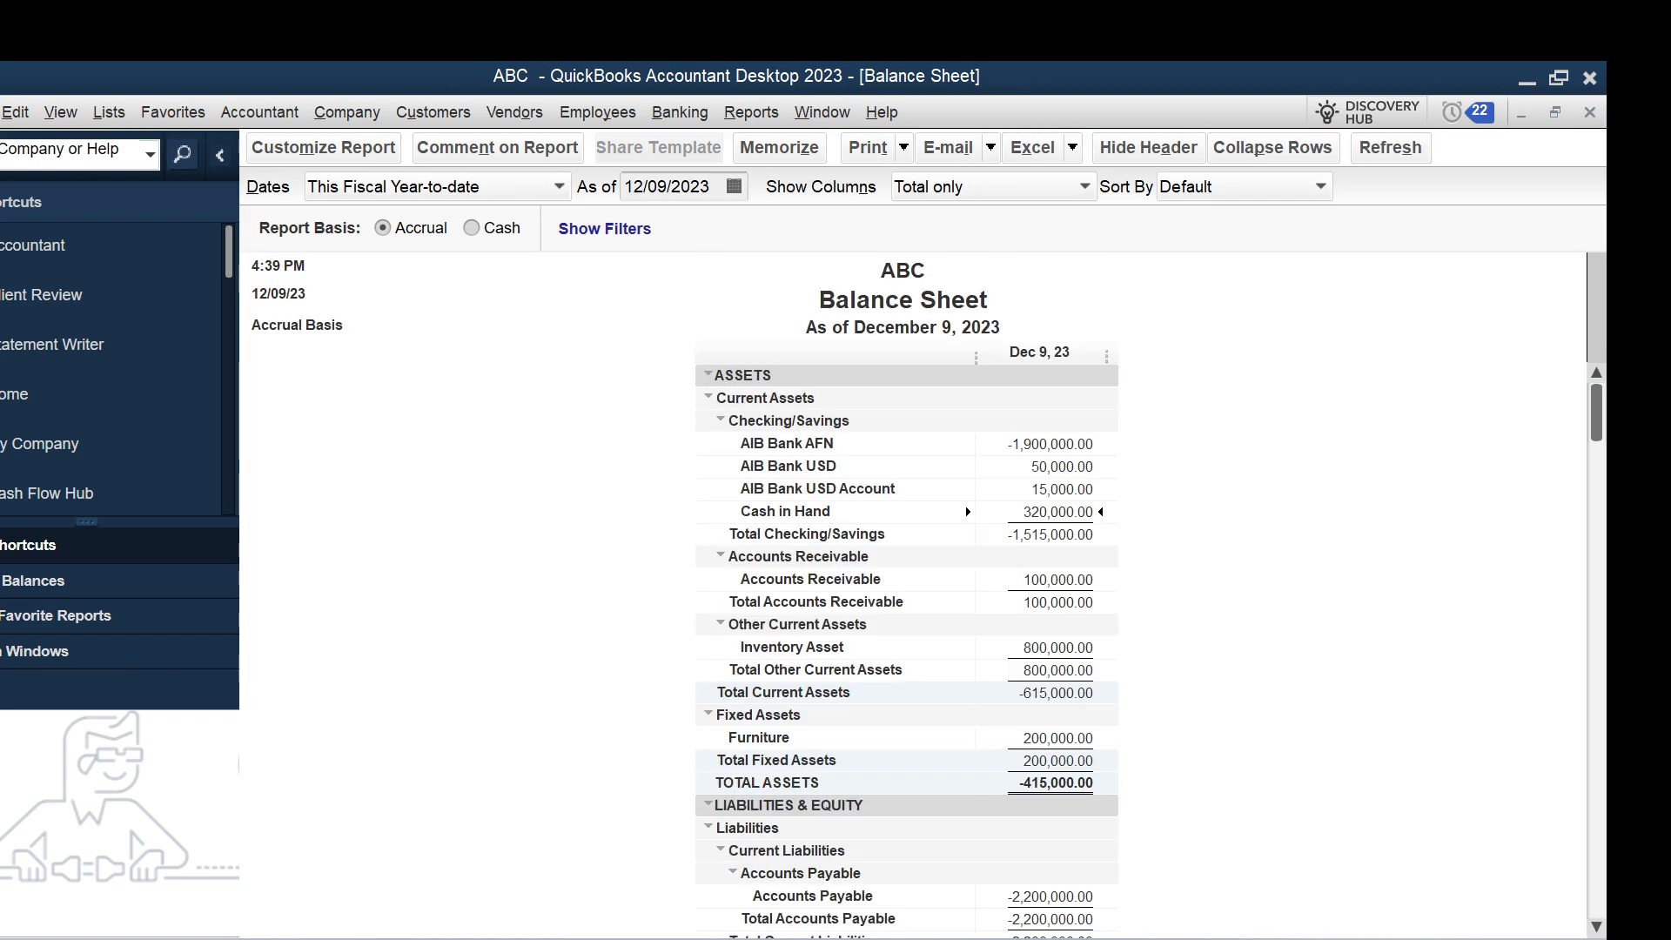
{"action": "left_click", "coordinate": [1589, 113]}
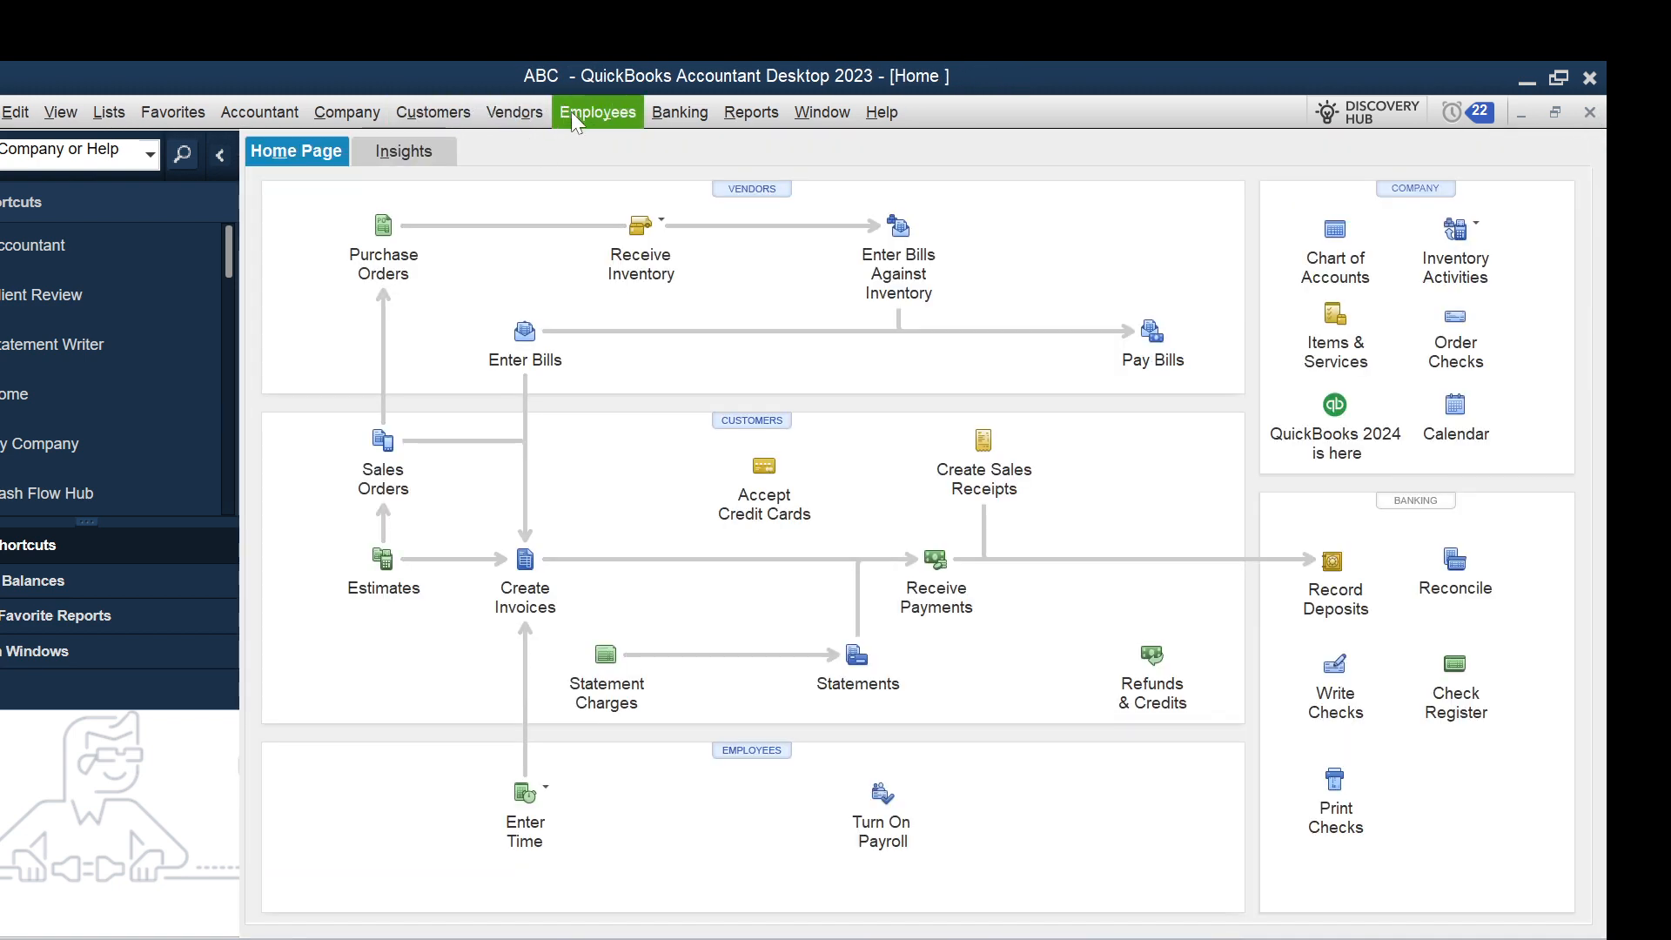
- Start a new bank deposit and set the first line's Received From to the UNDP job Health Education
{"action": "left_click", "coordinate": [686, 112]}
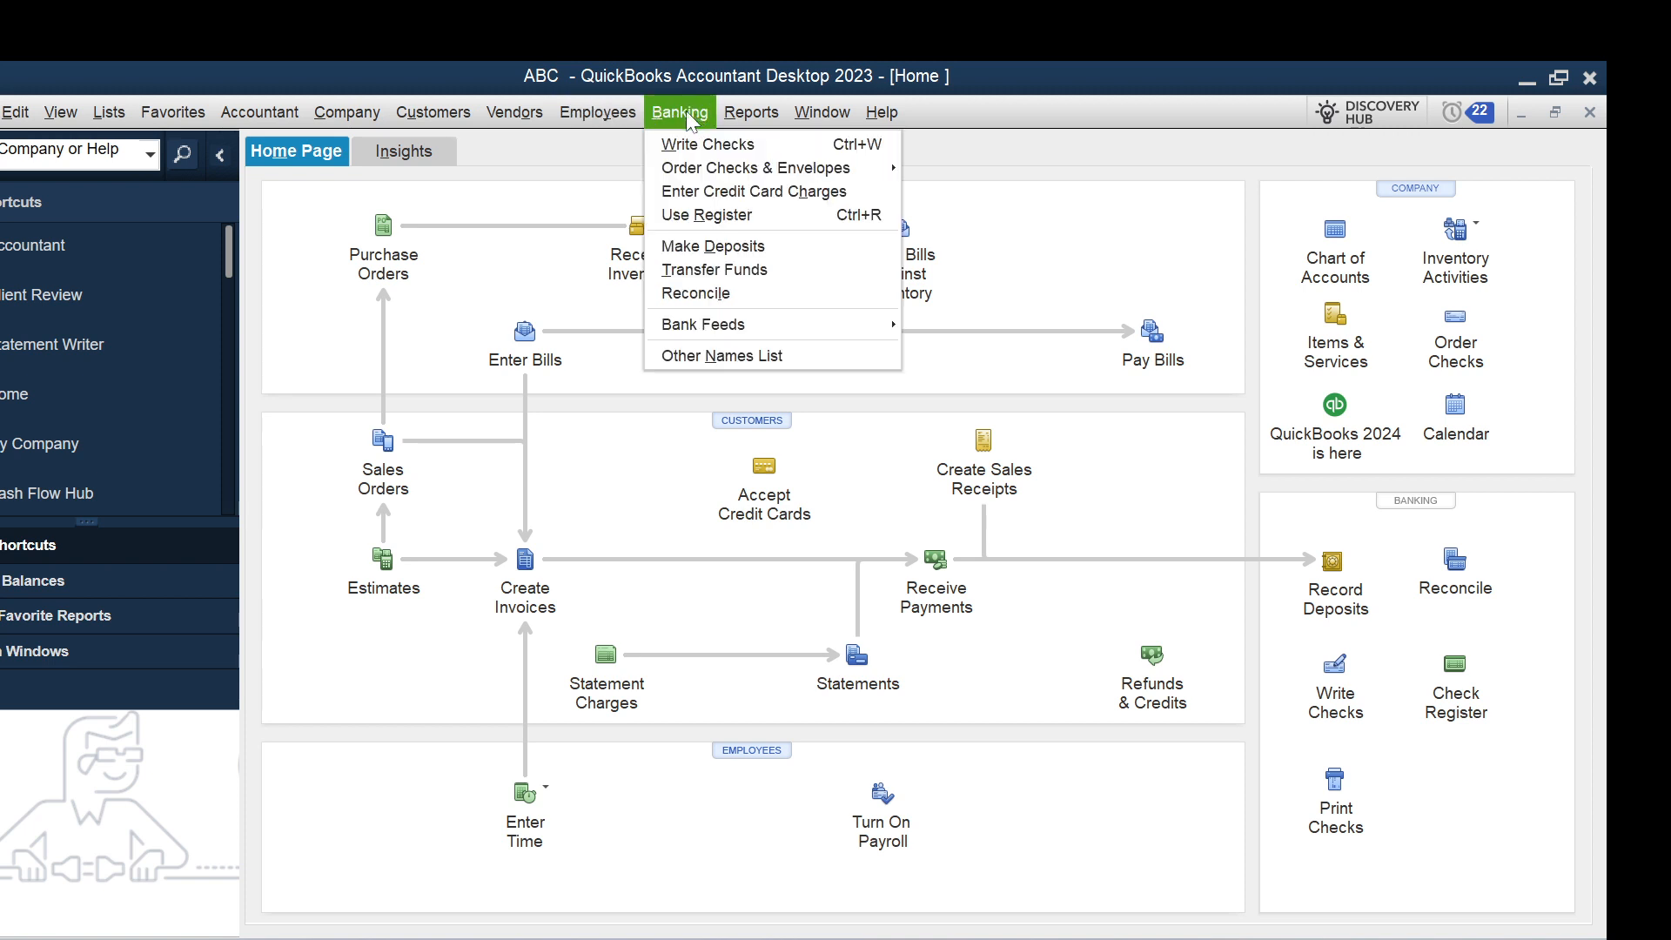
{"action": "left_click", "coordinate": [707, 246]}
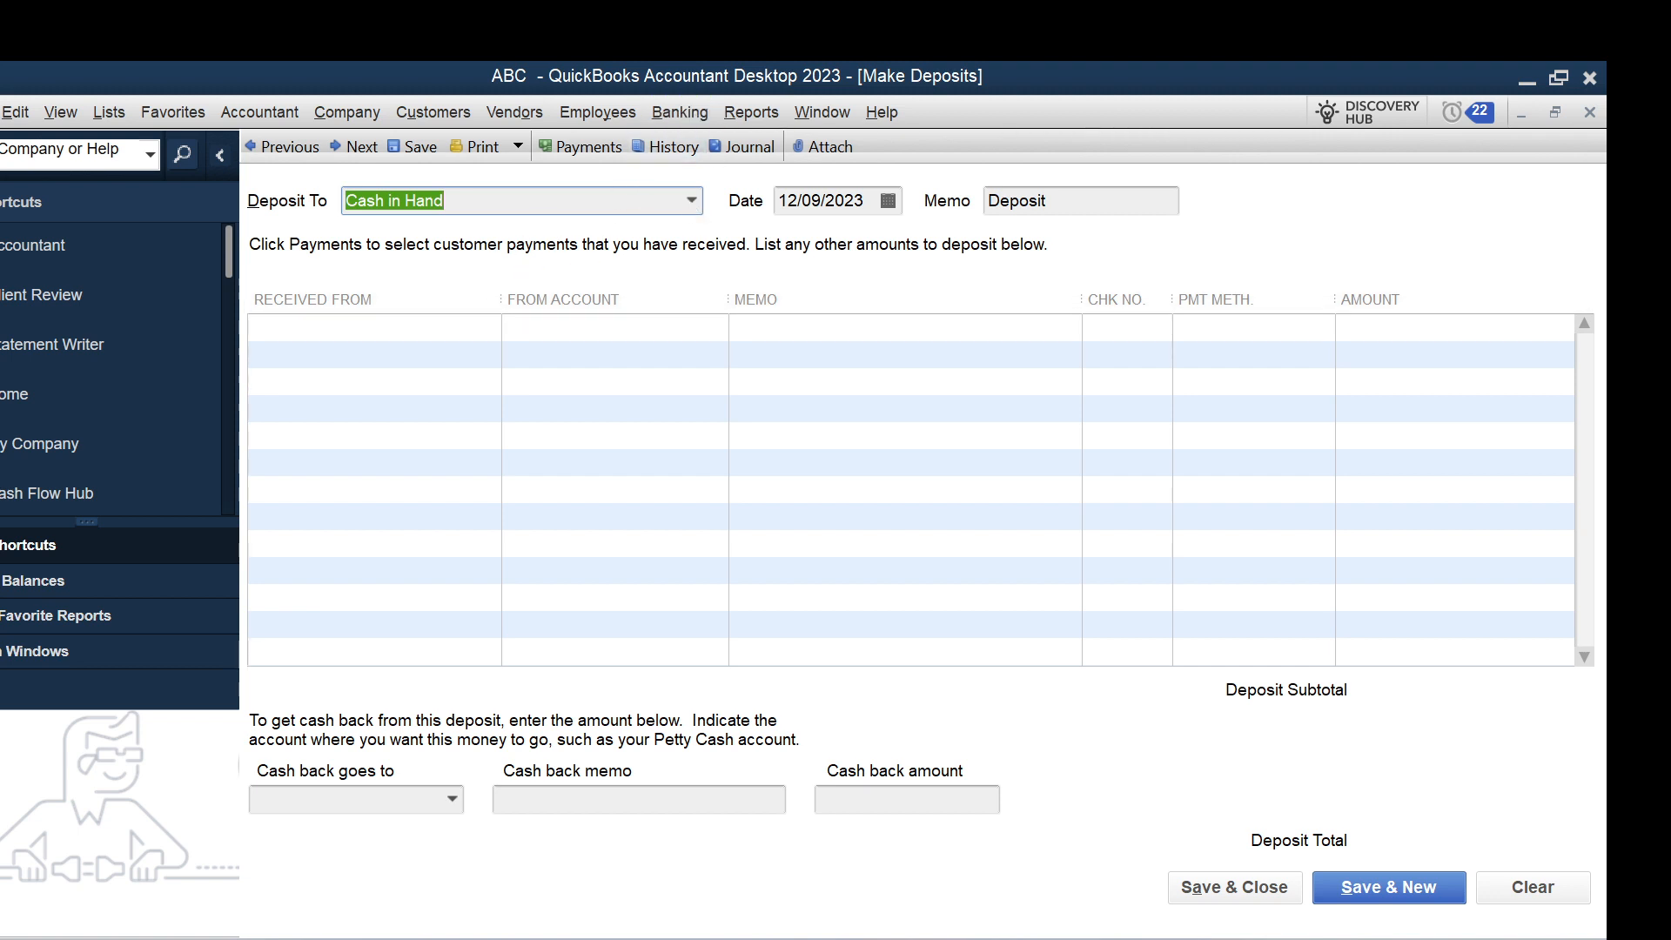
{"action": "left_click", "coordinate": [491, 327]}
{"action": "left_click", "coordinate": [490, 327]}
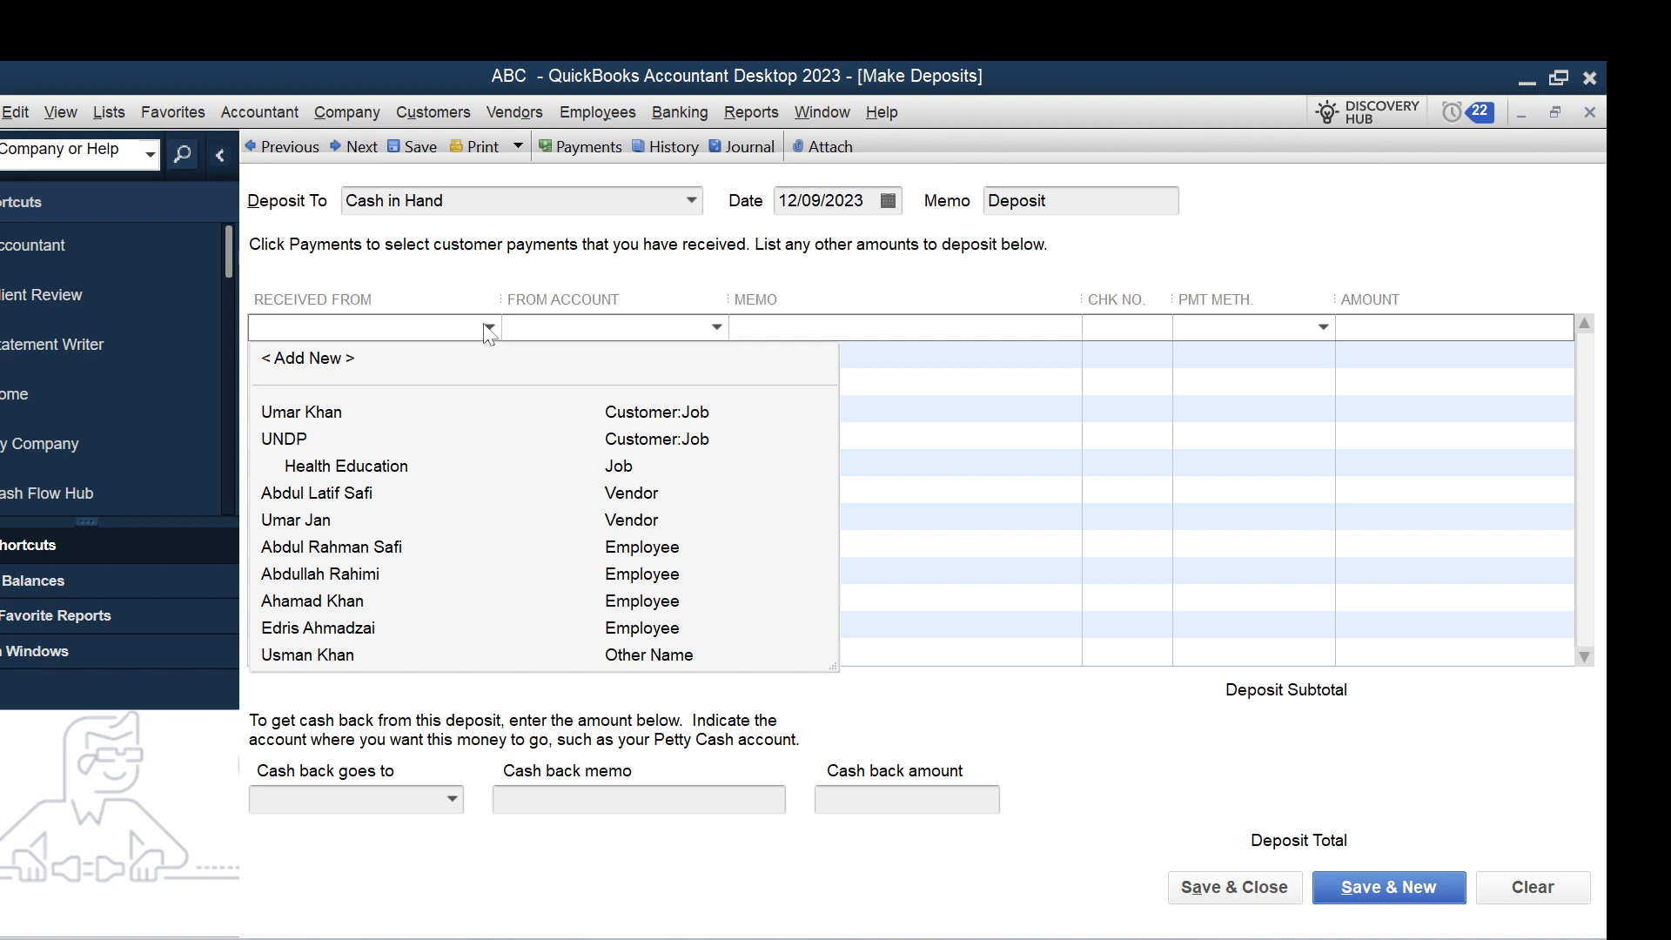
{"action": "left_click", "coordinate": [300, 440]}
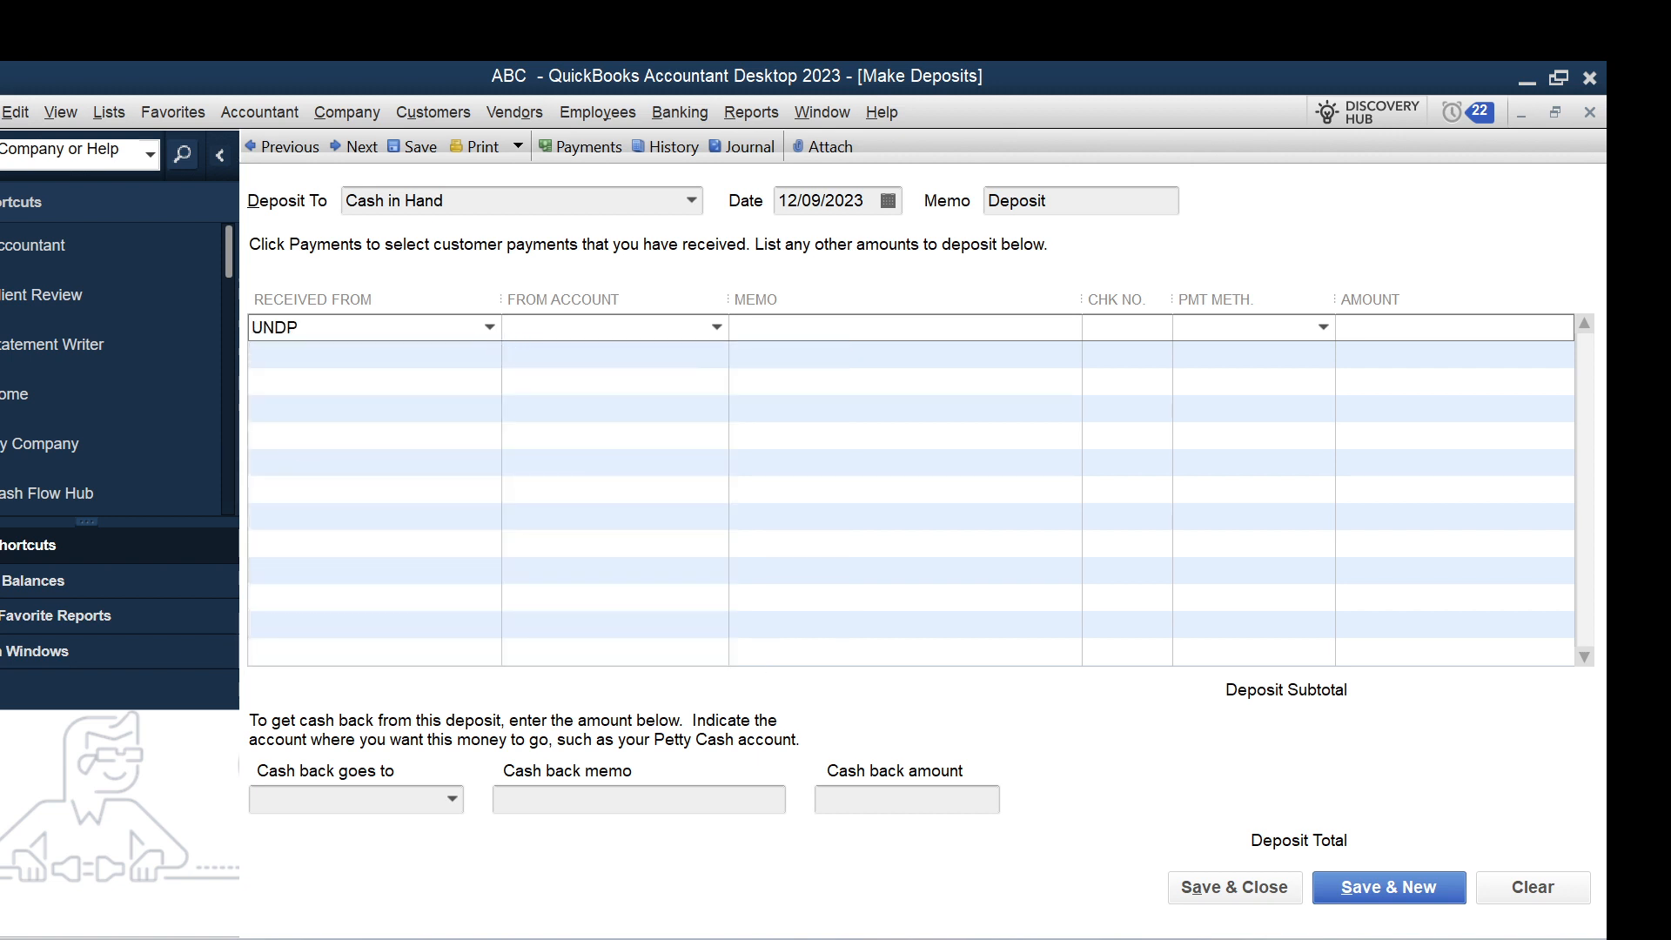
{"action": "left_click", "coordinate": [490, 328]}
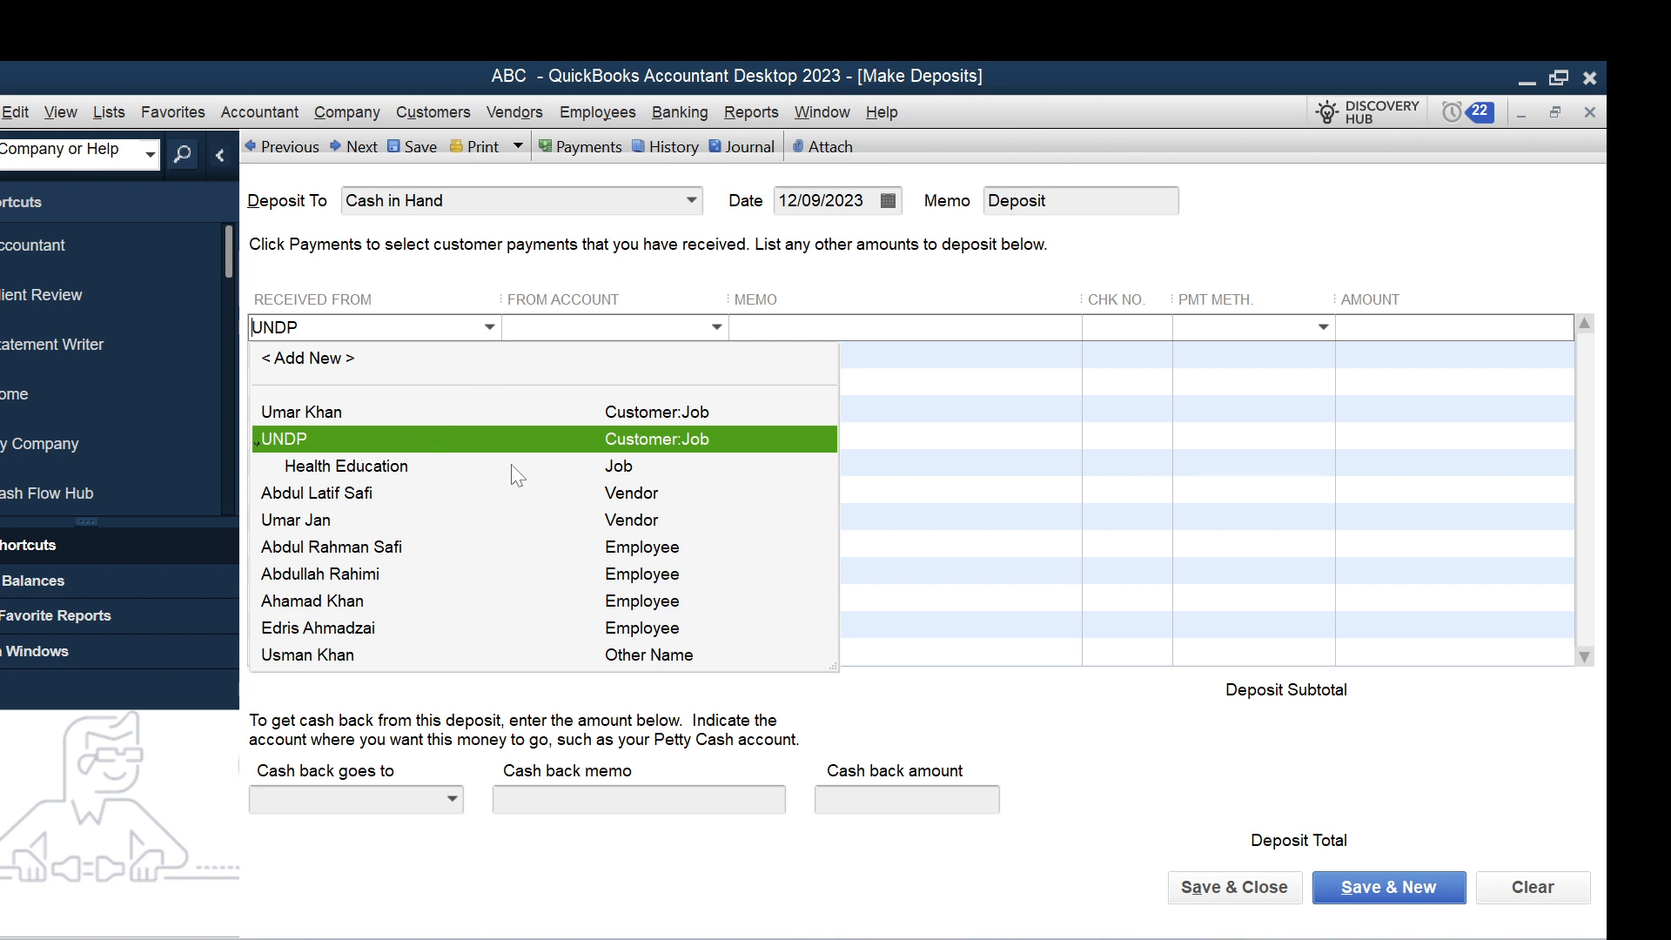
{"action": "left_click", "coordinate": [377, 470]}
{"action": "key", "text": "Down"}
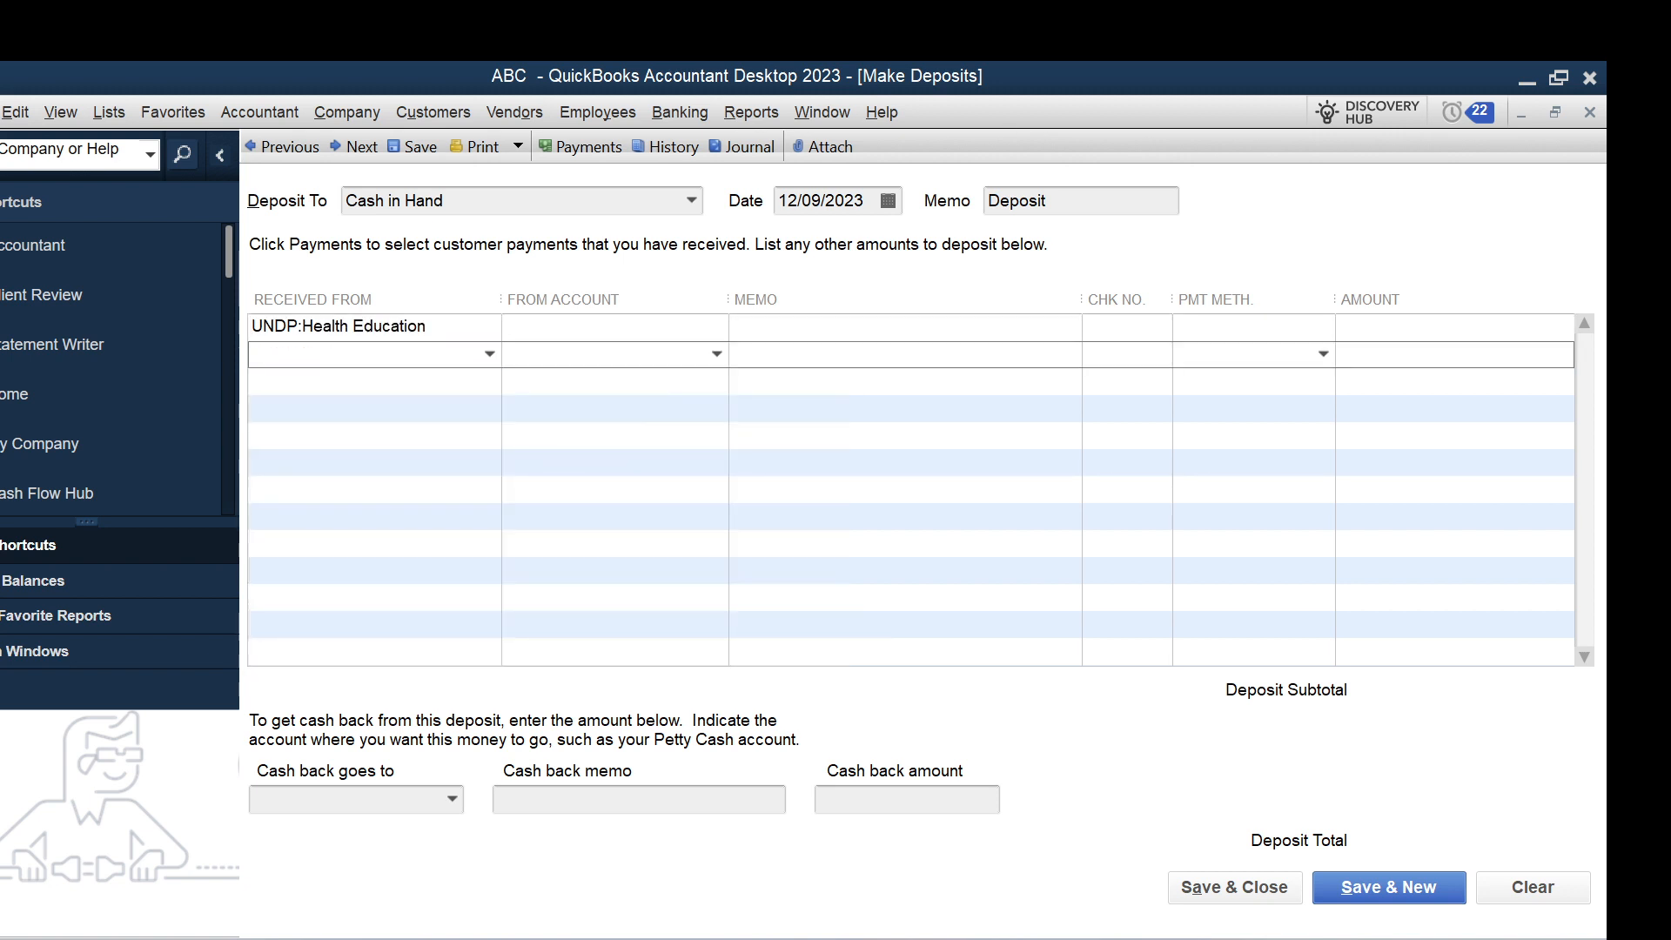
{"action": "key", "text": "Up"}
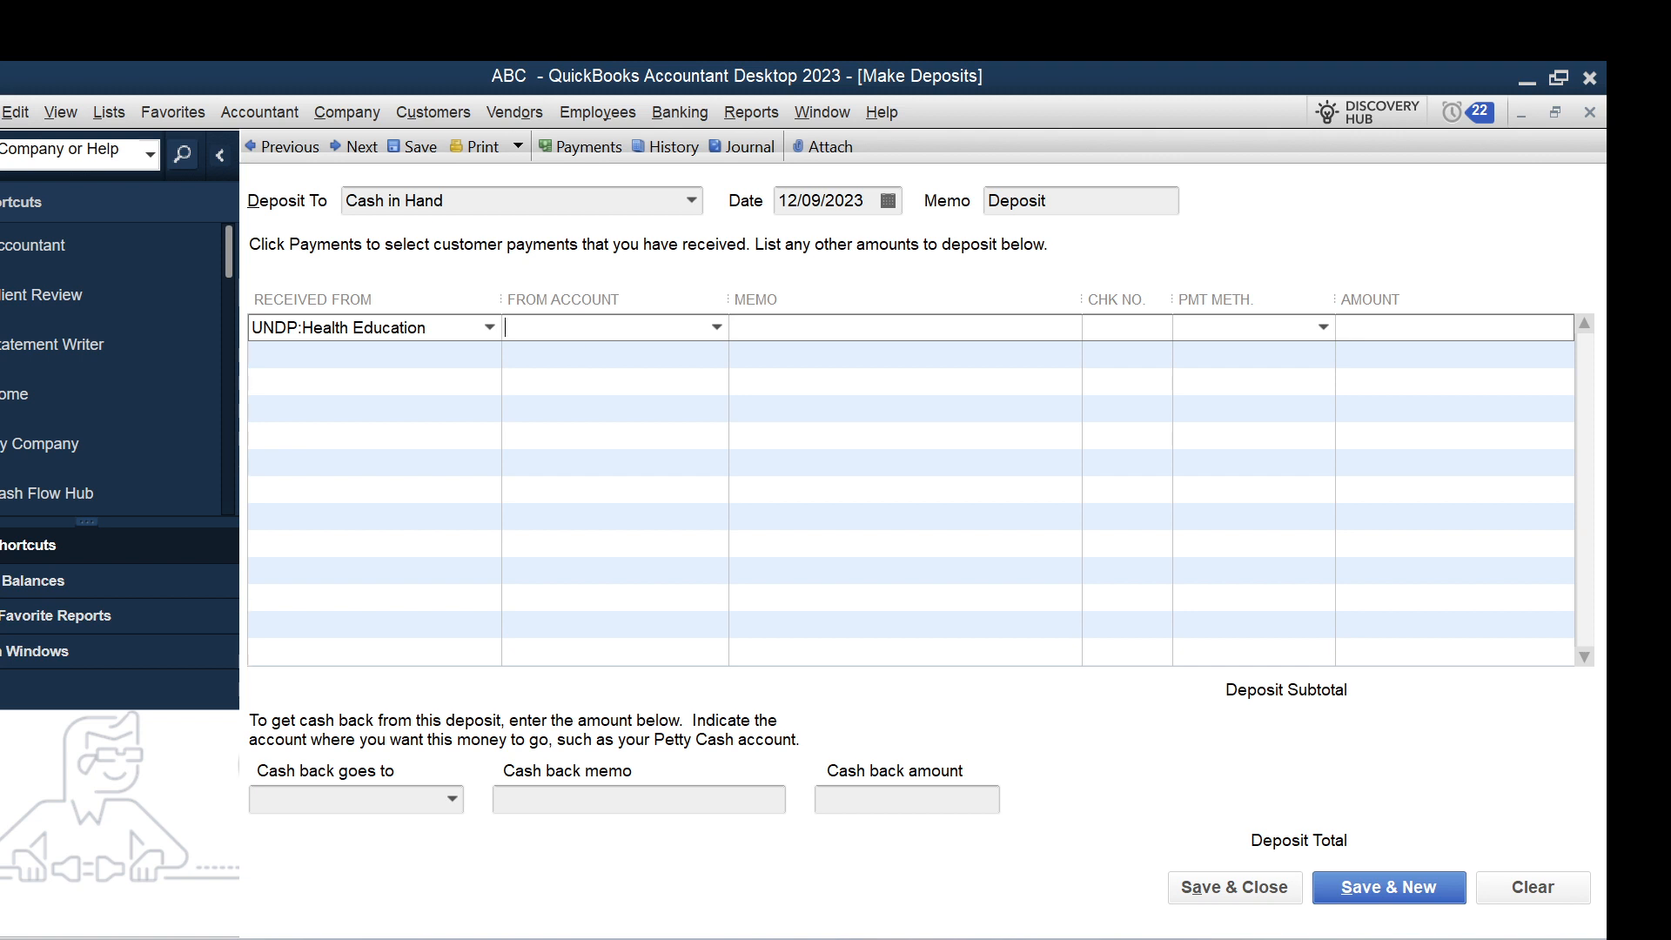
- Set the From Account of the UNDP:Health Education deposit line to the Services income account
{"action": "left_click", "coordinate": [719, 329]}
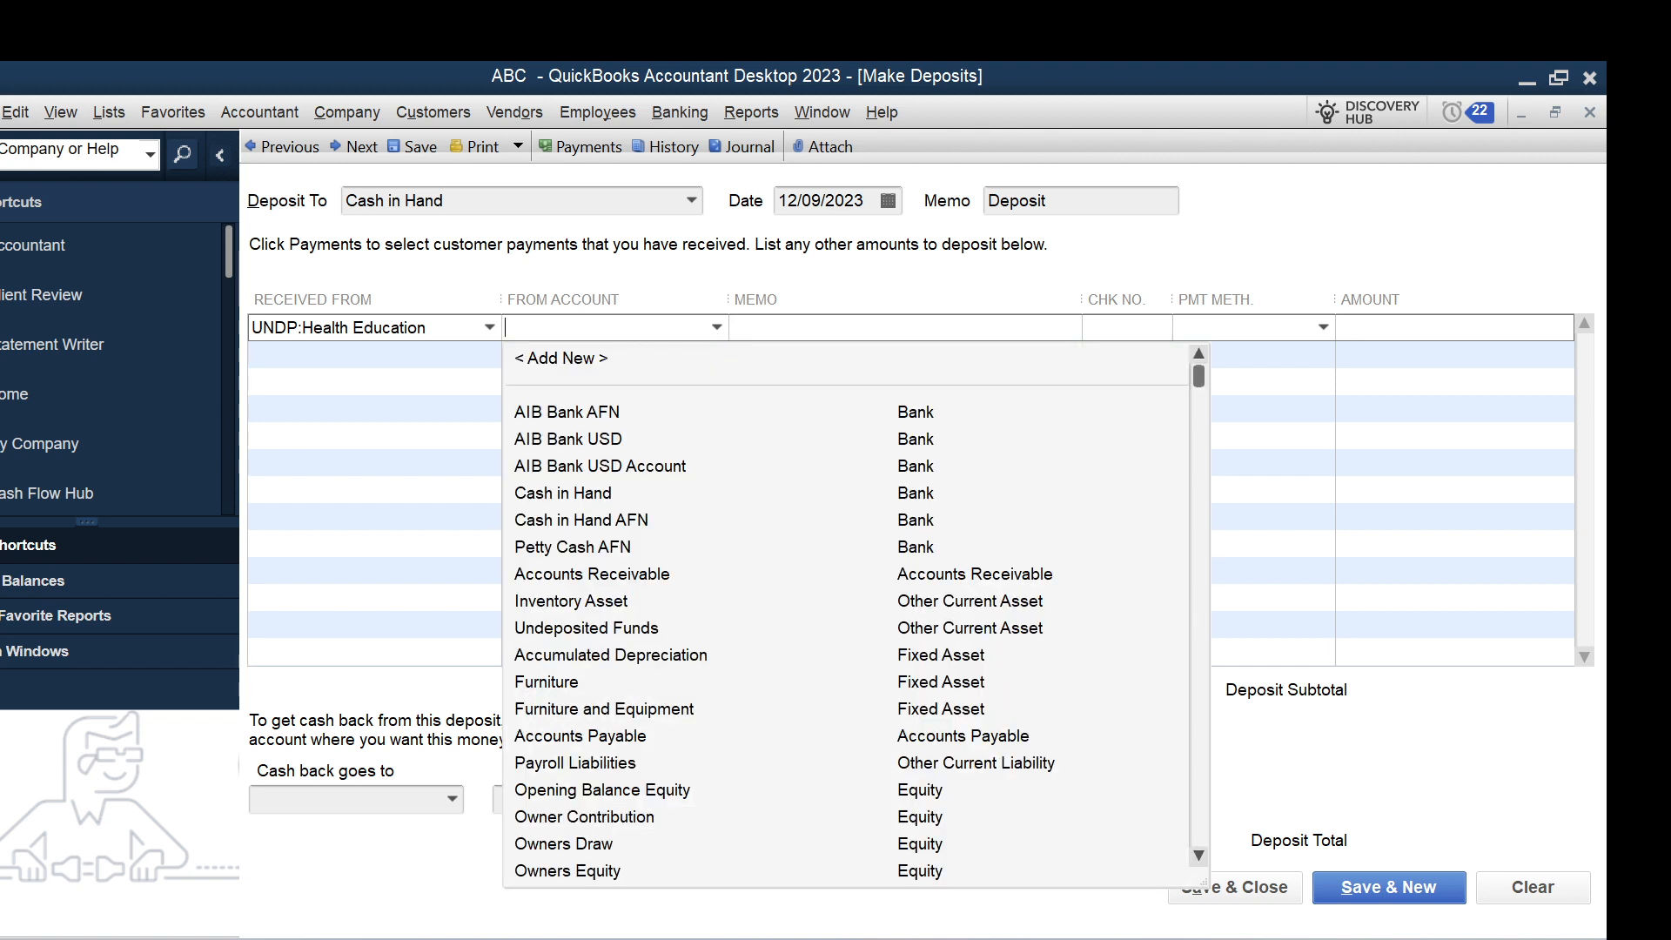
{"action": "type", "text": "Salaries Expenses"}
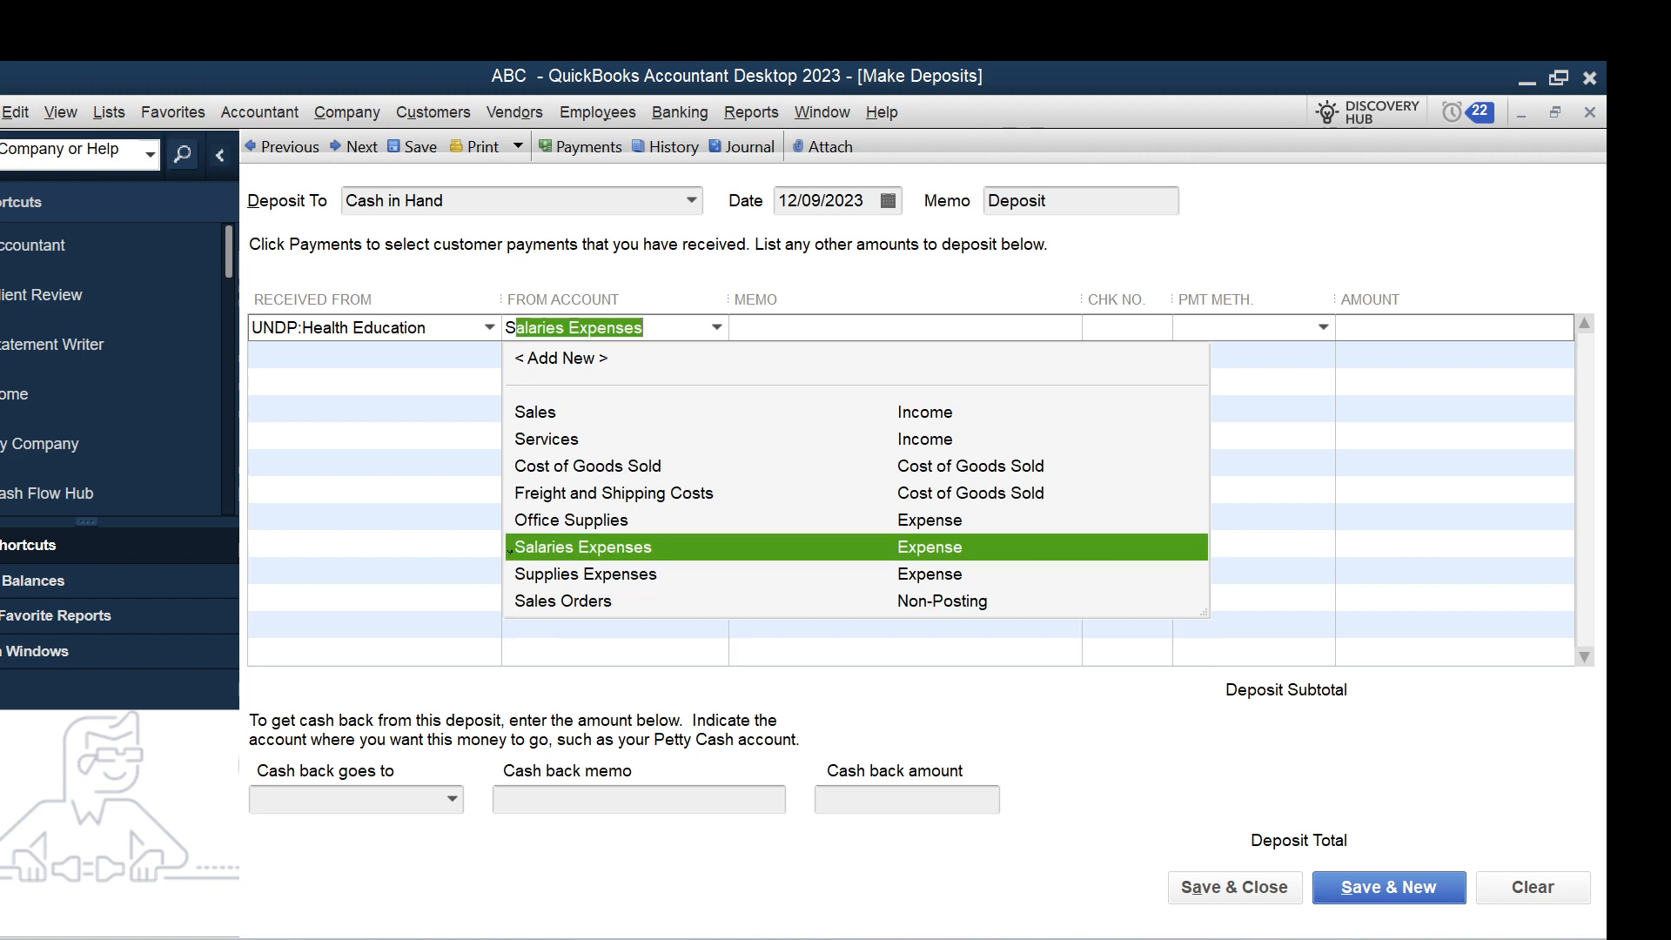
{"action": "left_click", "coordinate": [568, 442]}
{"action": "left_click", "coordinate": [766, 335]}
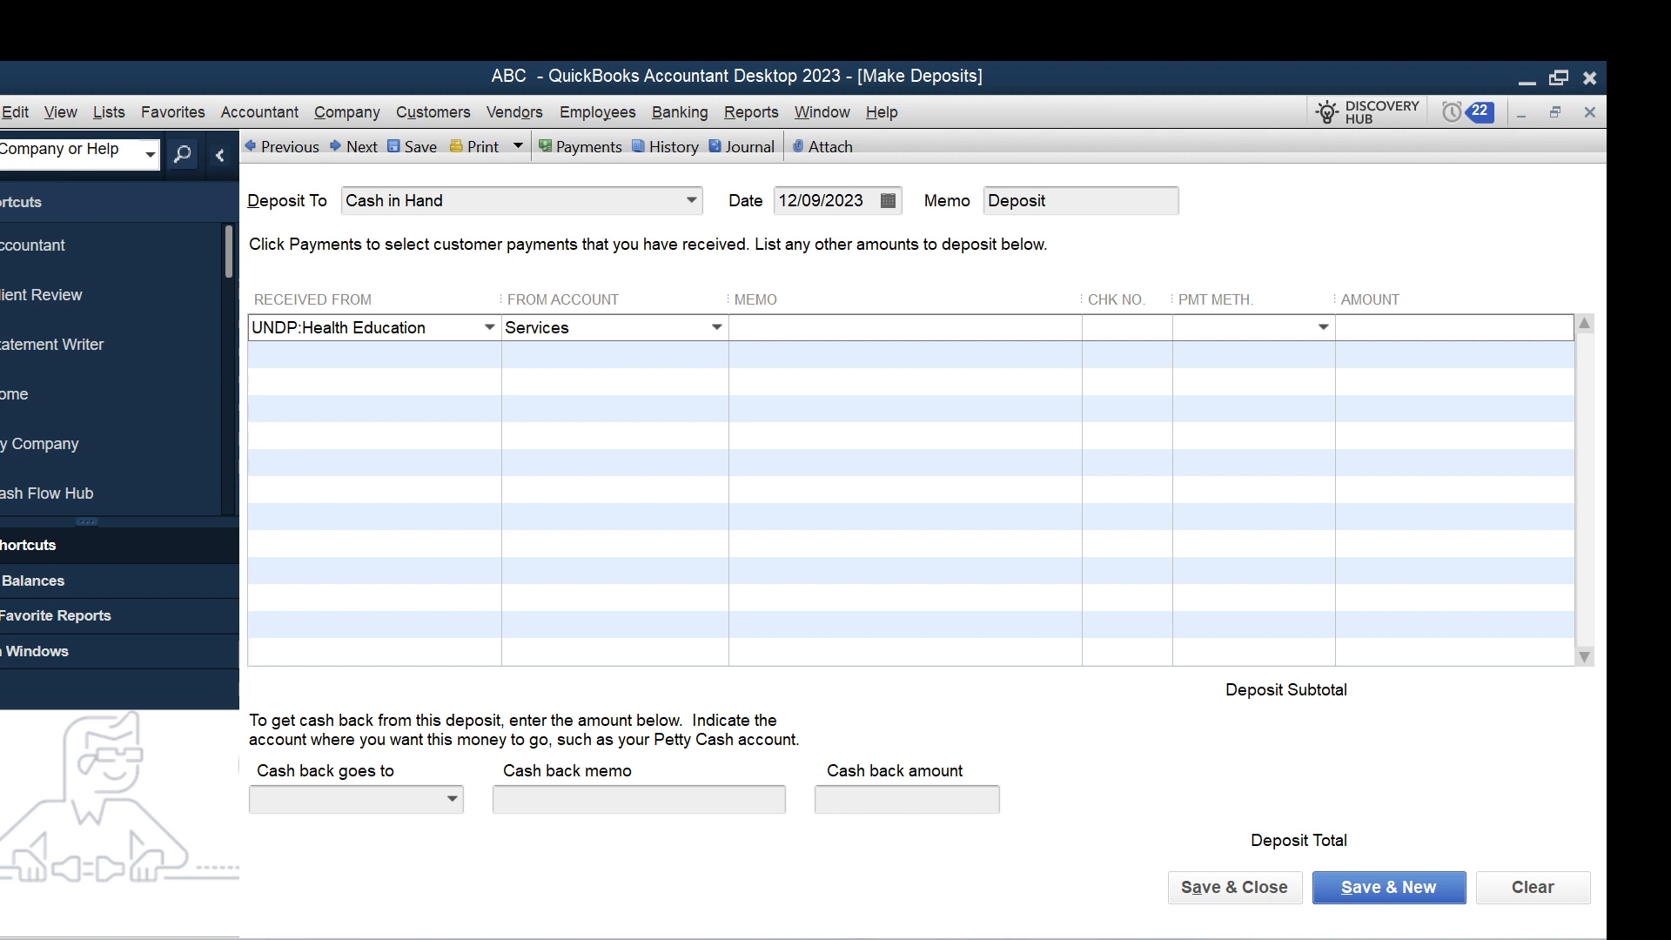
- Enter the memo "Cash recieved from donor for providing services" on the UNDP:Health Education deposit line
{"action": "type", "text": "Cash recieved for"}
{"action": "key", "text": "BackSpace"}
{"action": "key", "text": "BackSpace"}
{"action": "type", "text": "rom donor"}
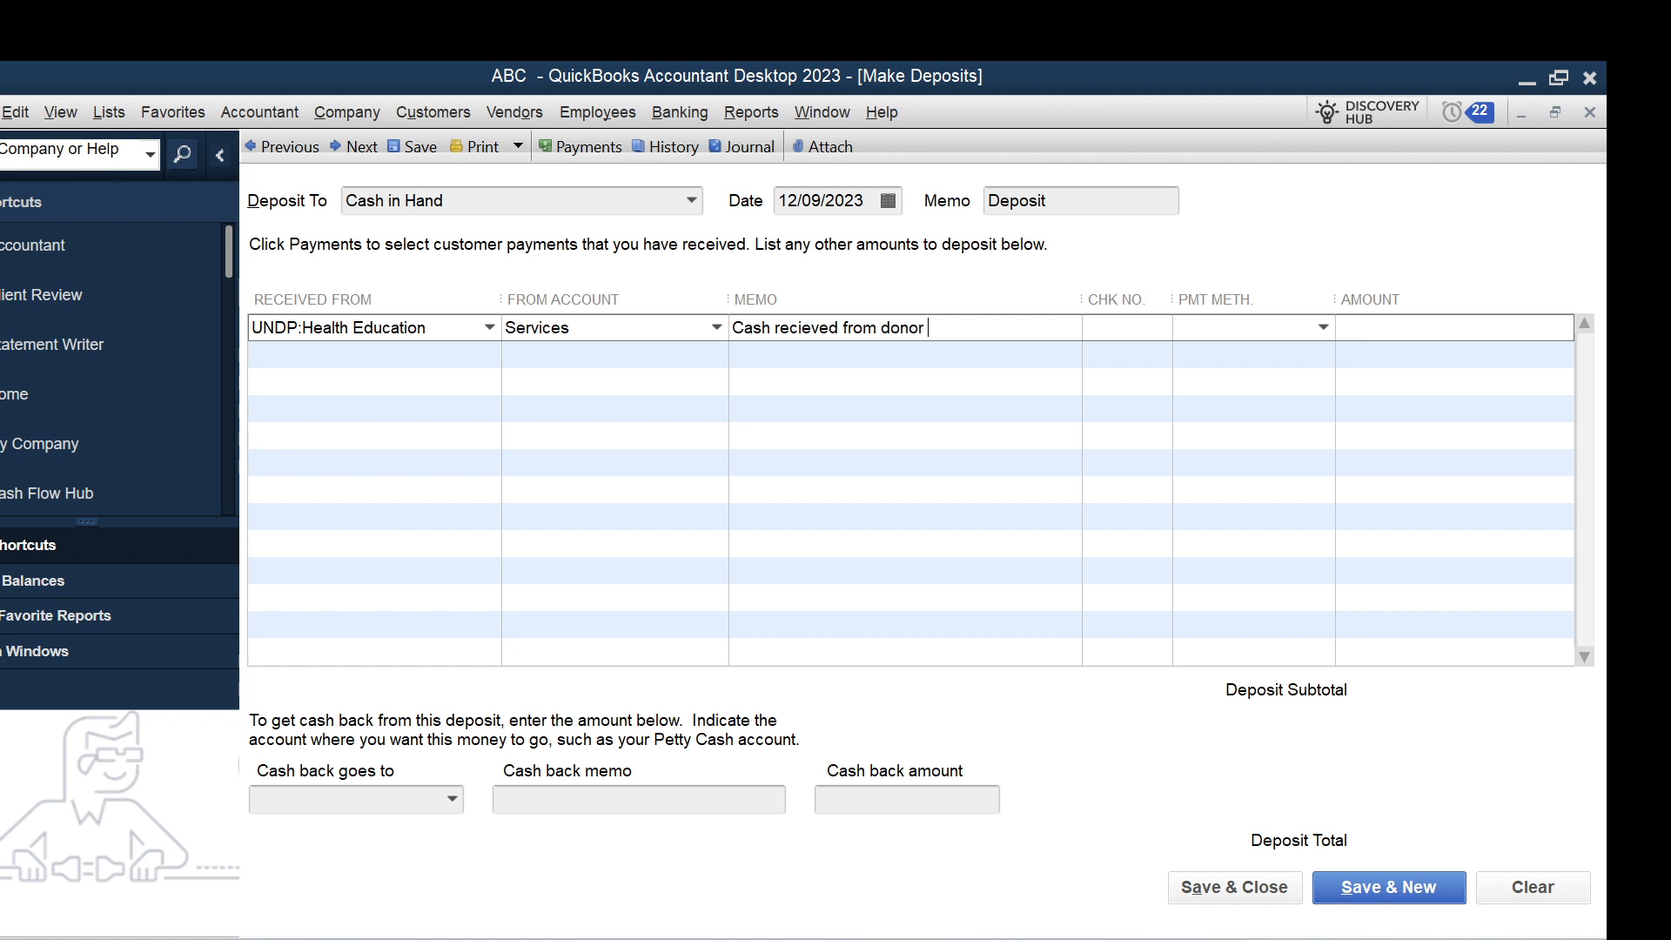
{"action": "type", "text": " for providing serc"}
{"action": "type", "text": "ices"}
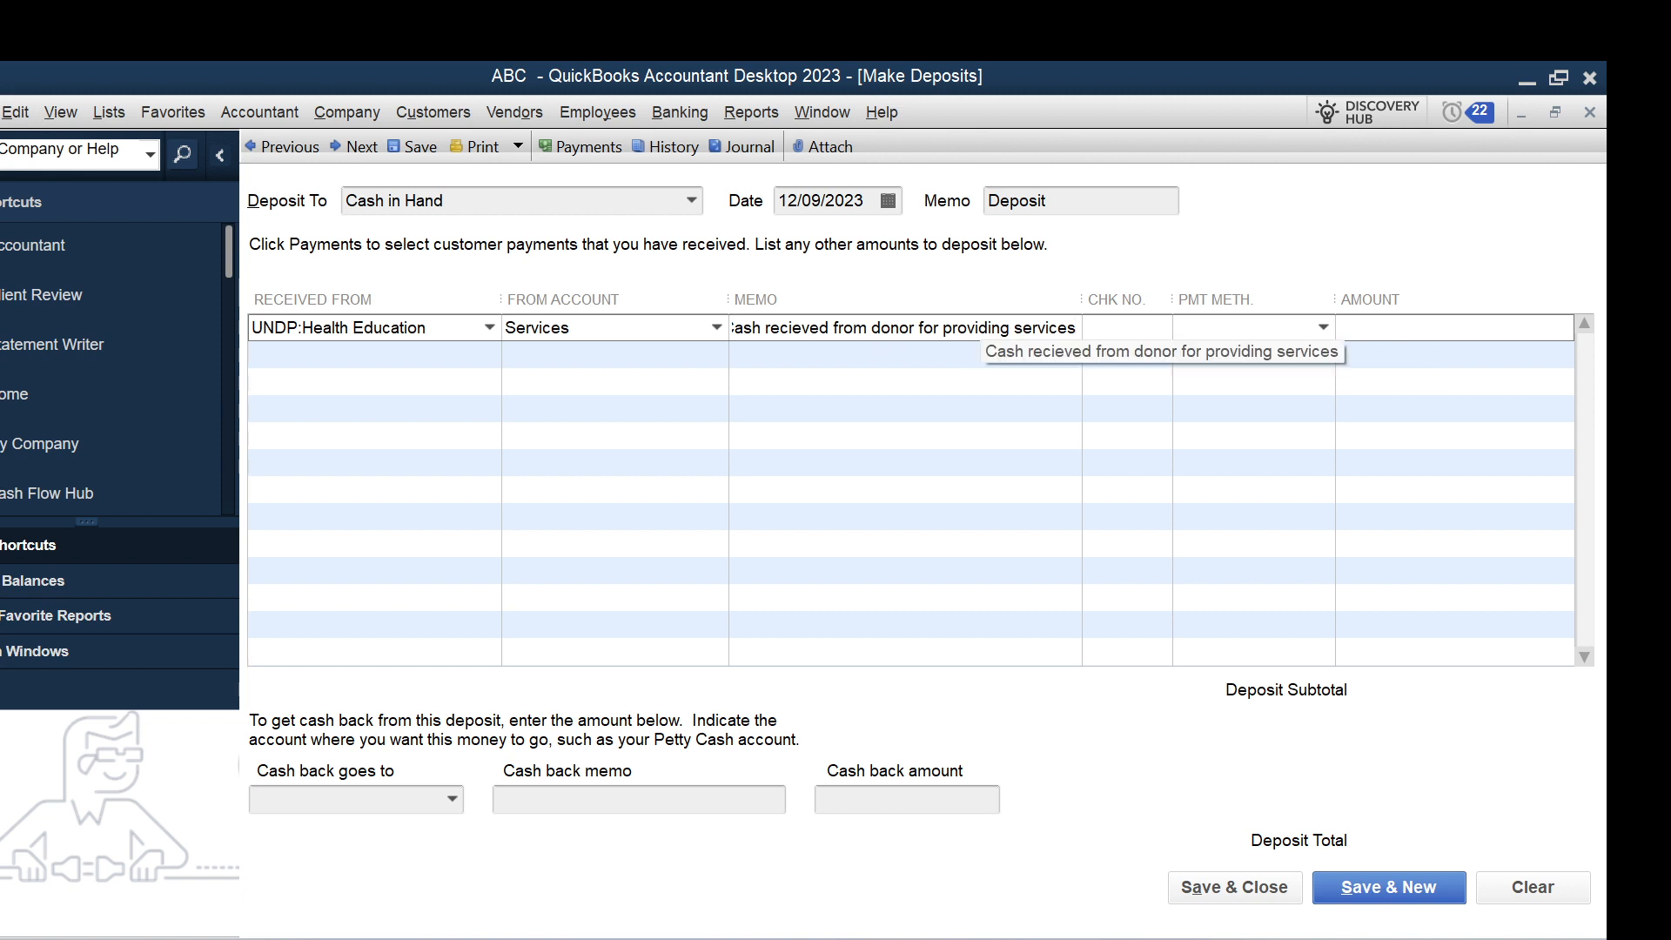
- Set the line's payment method to Cash and its amount to 400,000, and save and close the deposit
{"action": "left_click", "coordinate": [1322, 329]}
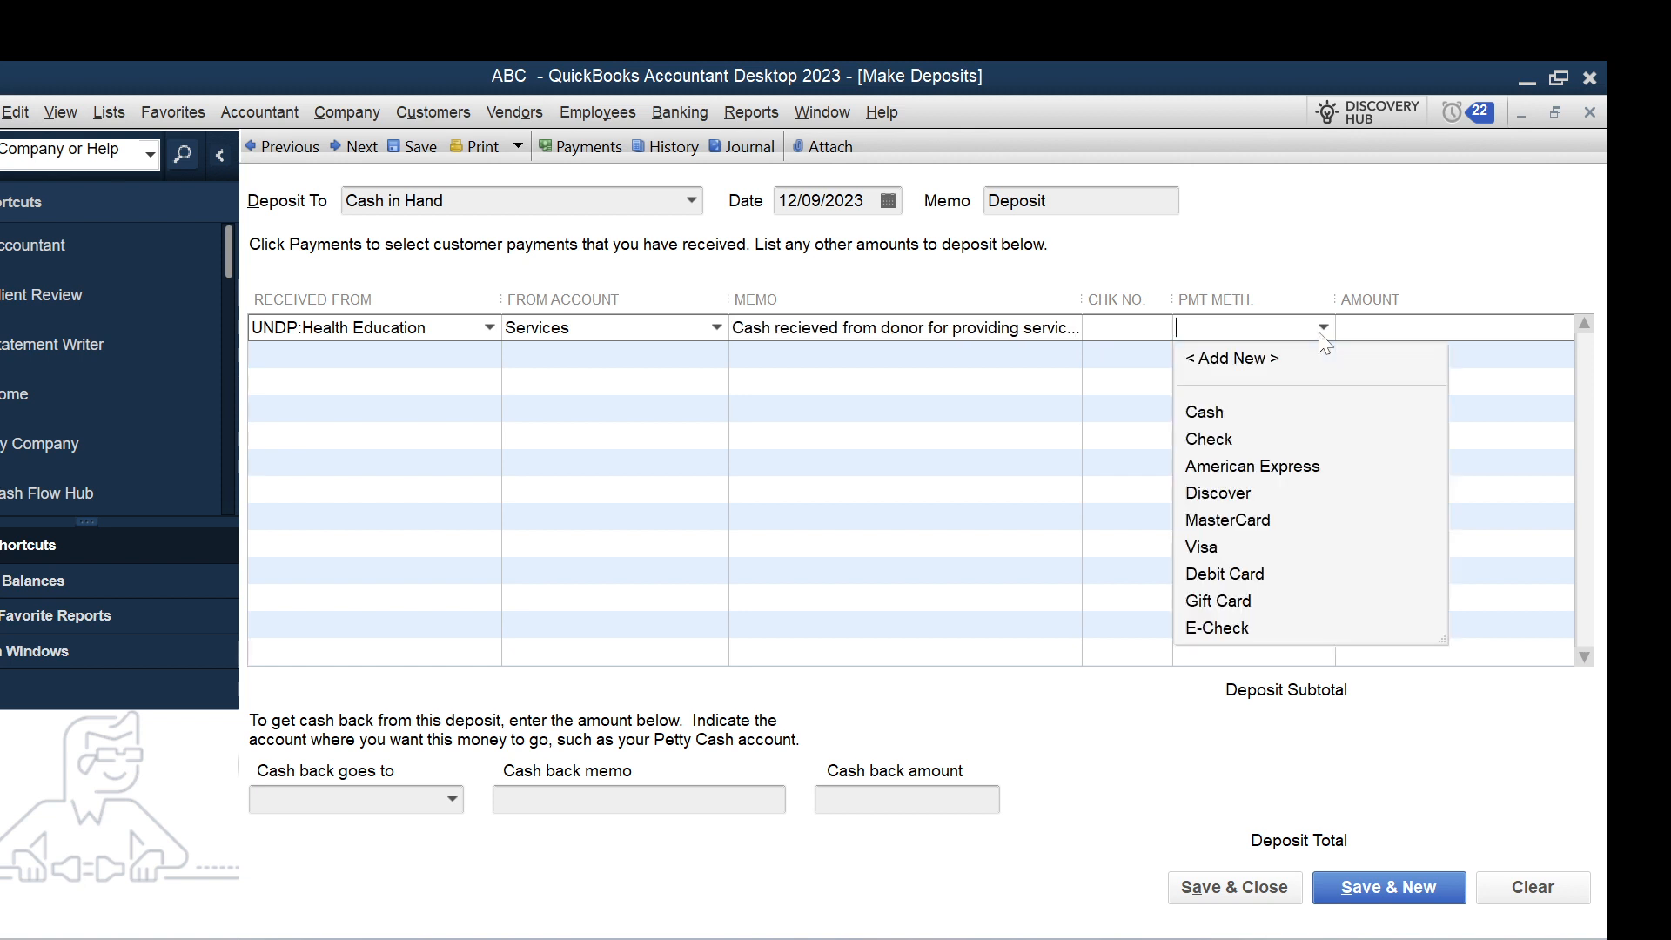
{"action": "left_click", "coordinate": [1201, 414]}
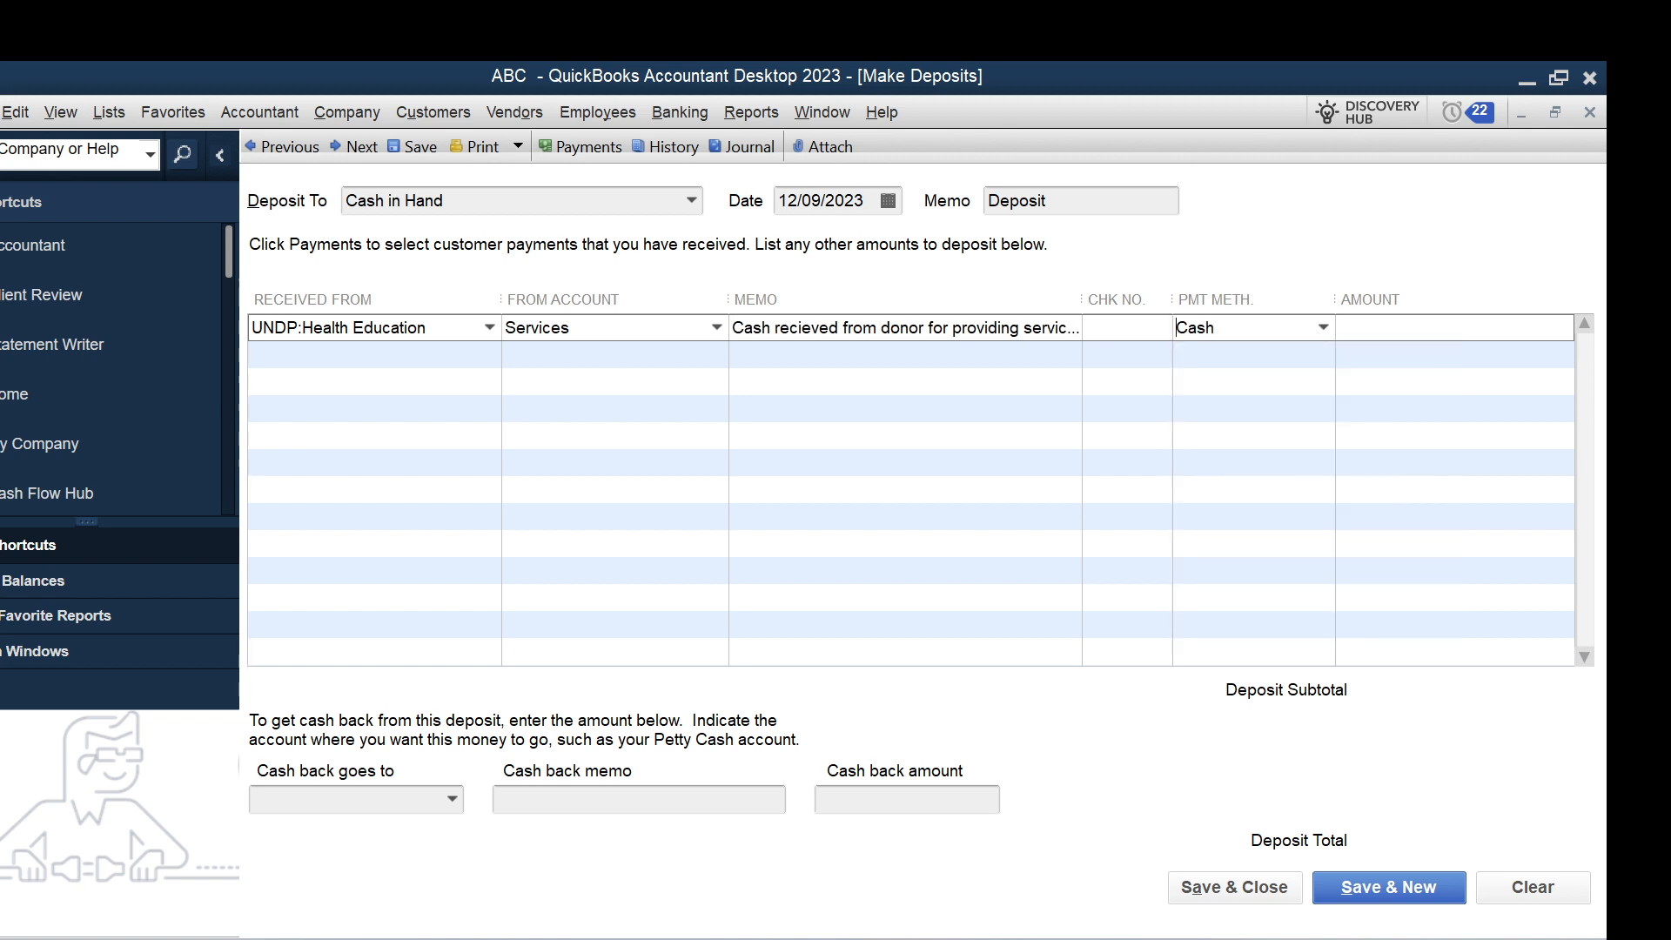
{"action": "left_click", "coordinate": [1323, 329]}
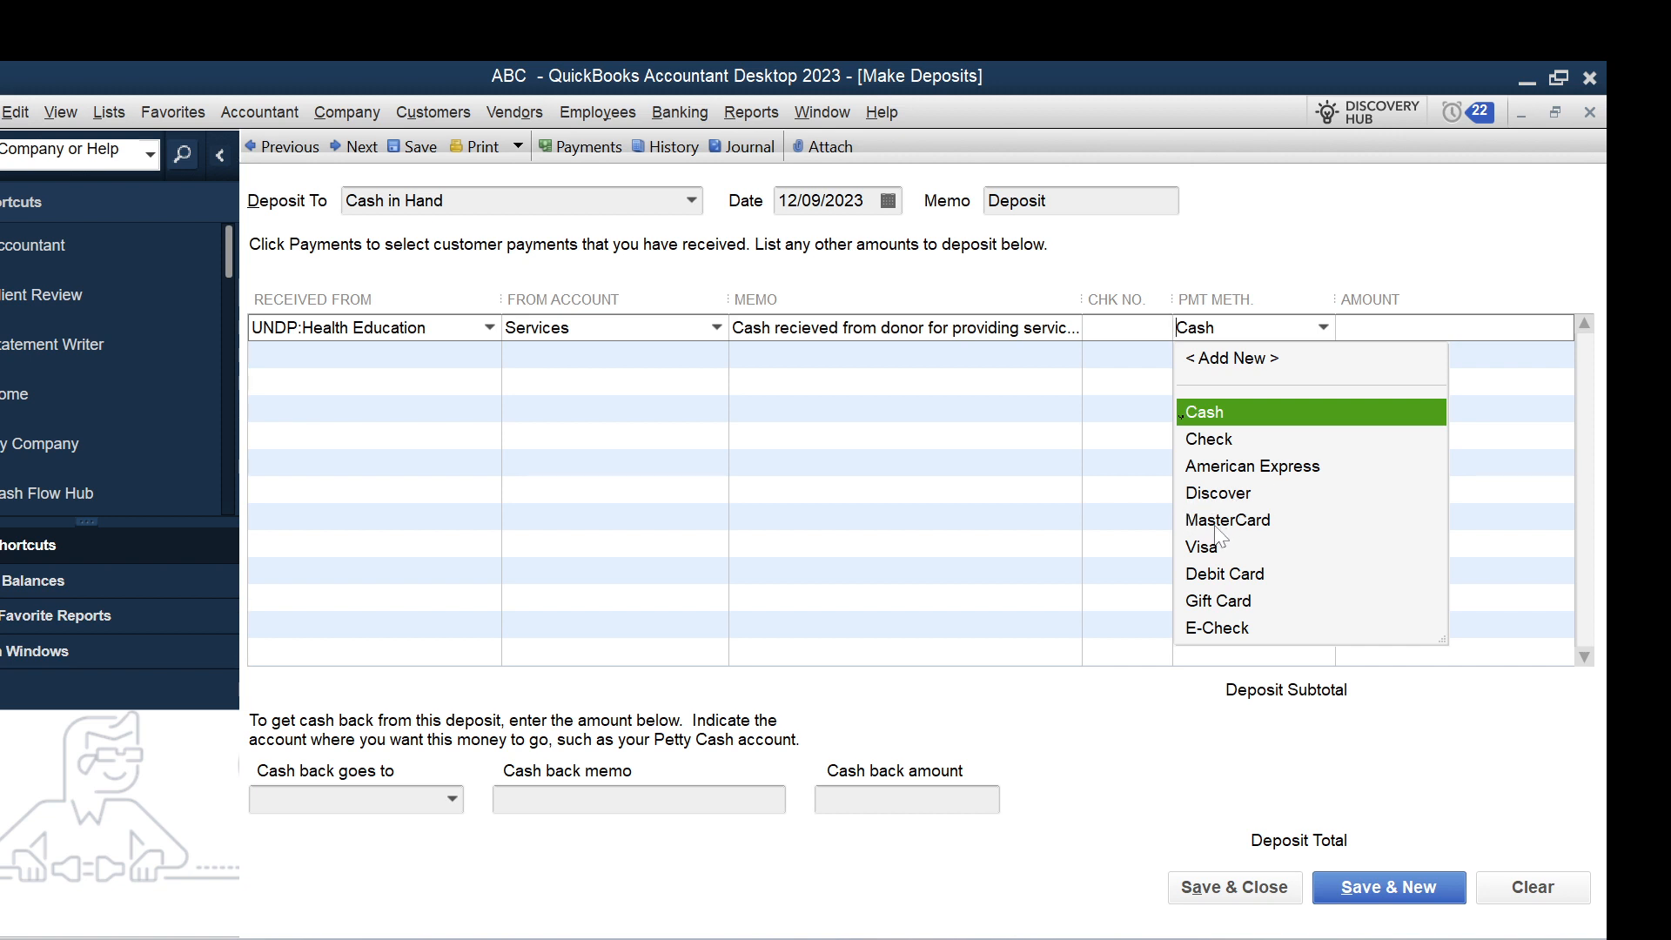
{"action": "left_click", "coordinate": [1370, 334]}
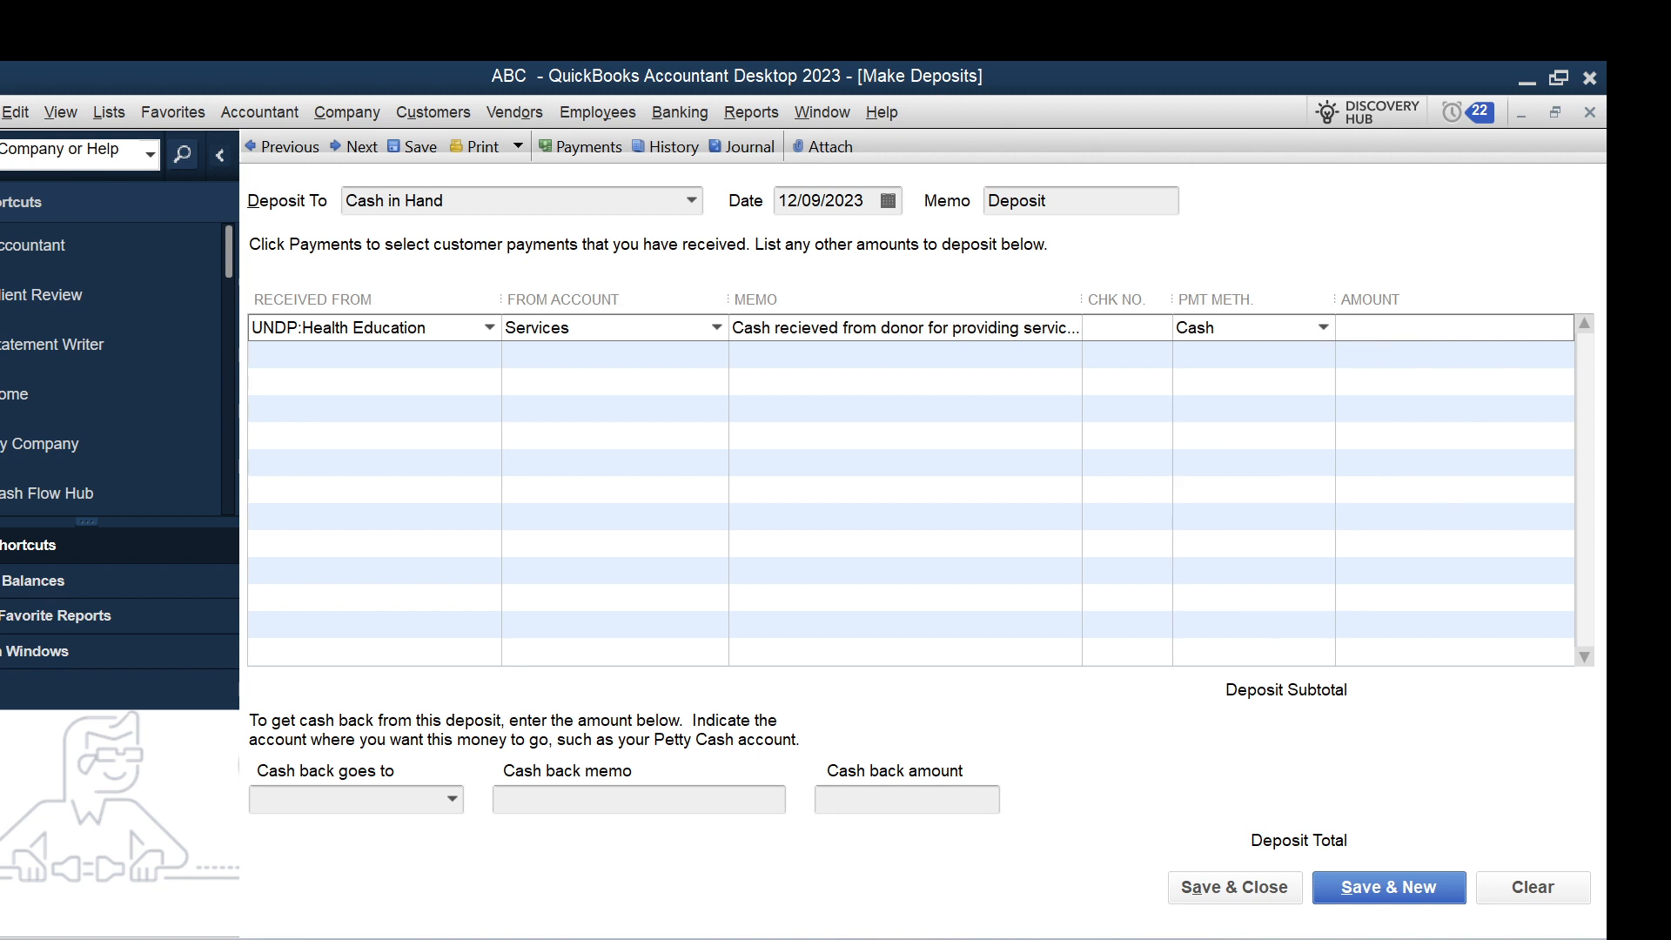
{"action": "type", "text": "400000"}
{"action": "left_click", "coordinate": [1236, 888]}
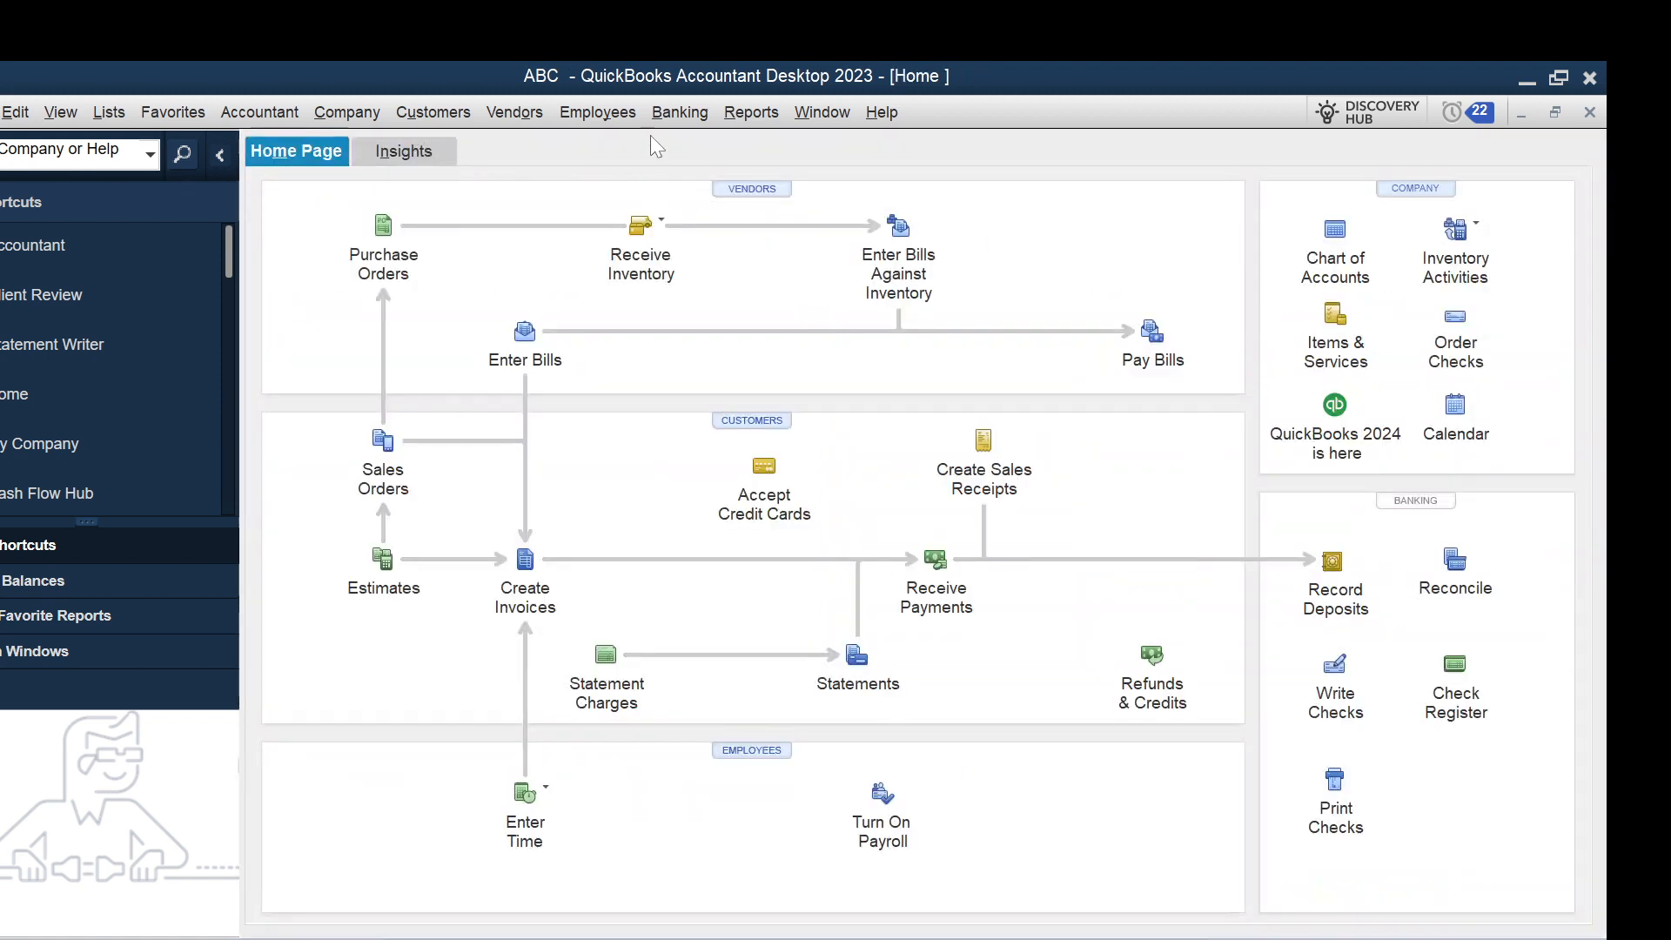
- Start a new deposit into Cash in Hand and set the first line's Received From to the owner, listed as an Other Name
{"action": "left_click", "coordinate": [665, 122]}
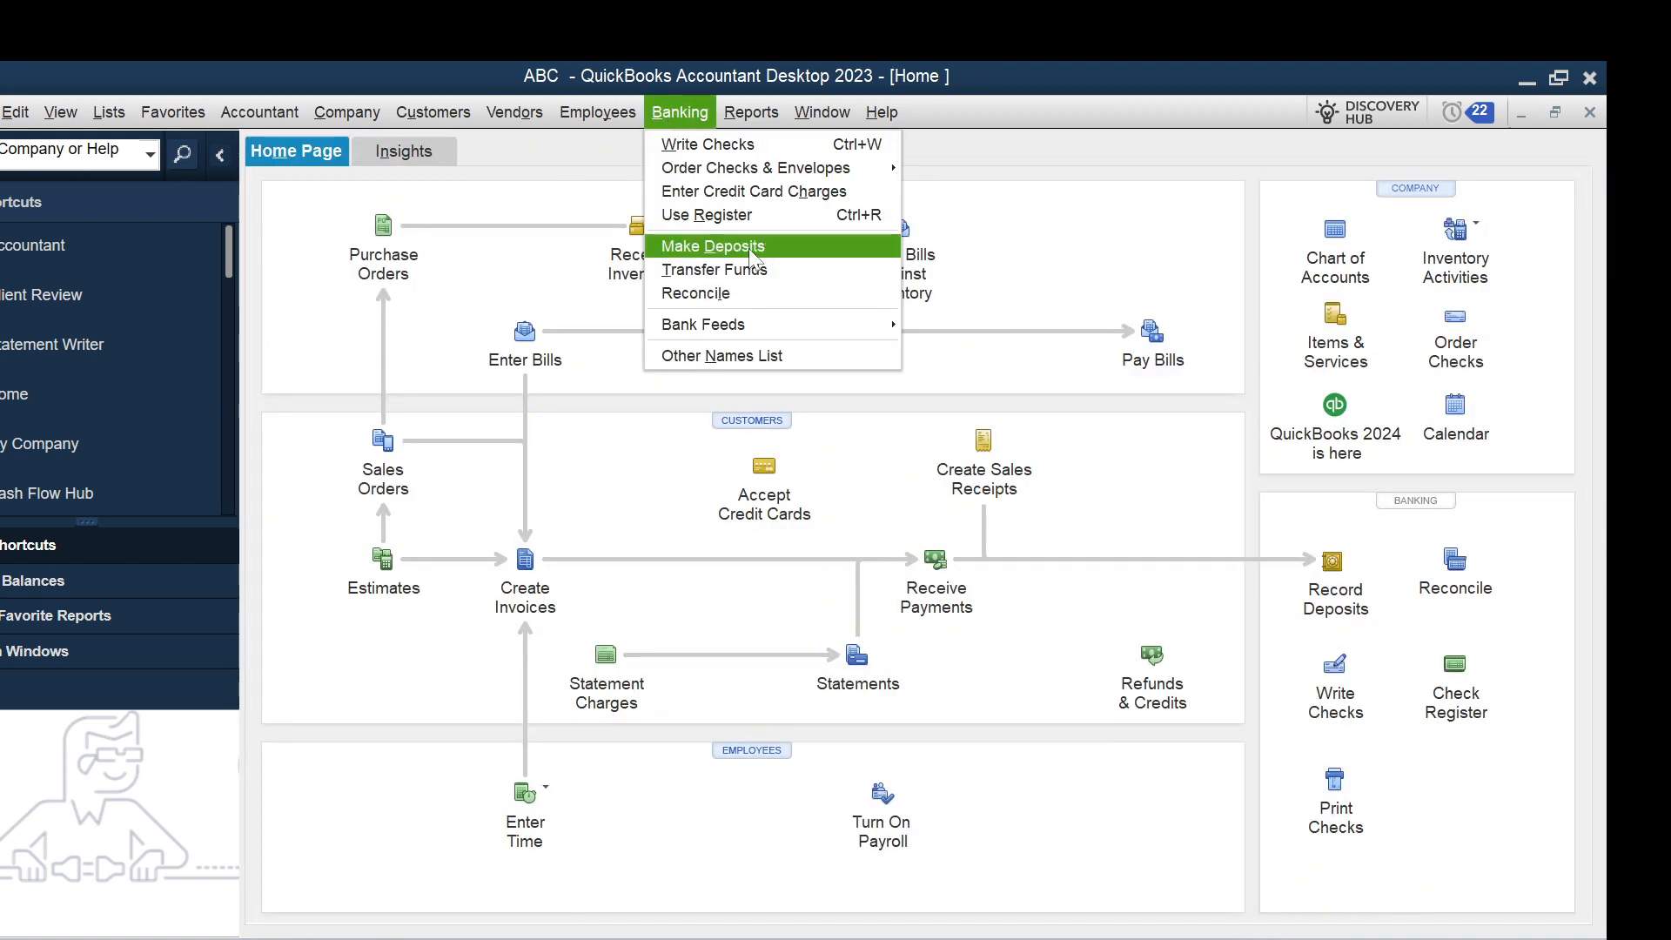
{"action": "left_click", "coordinate": [1316, 601]}
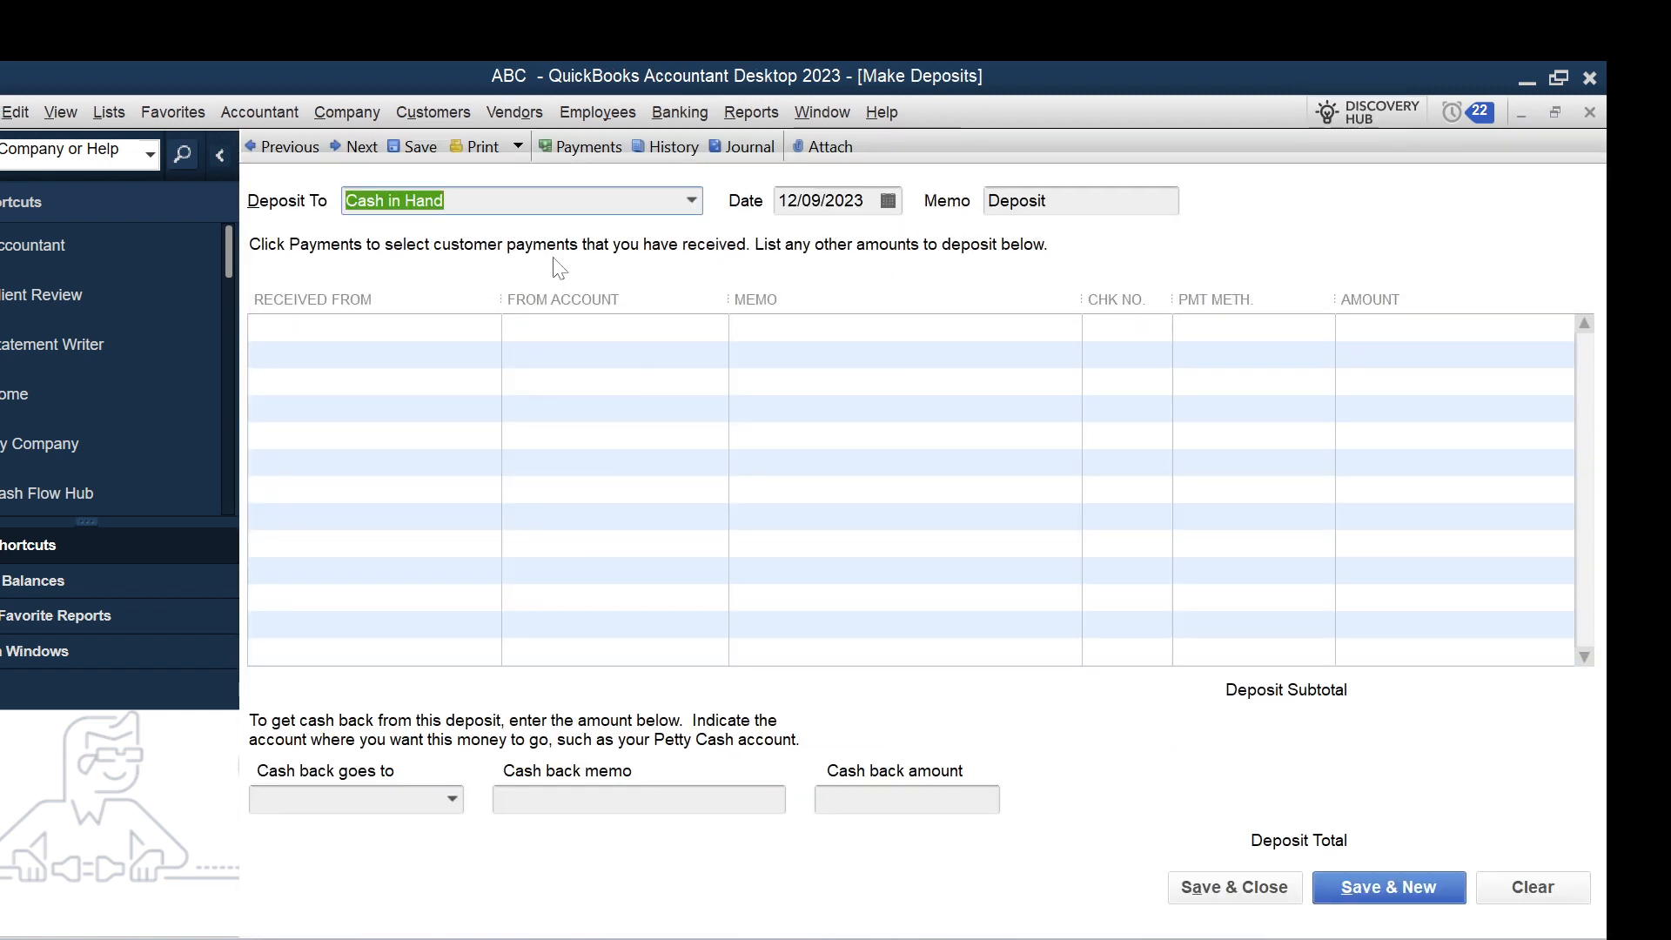
{"action": "left_click", "coordinate": [484, 333]}
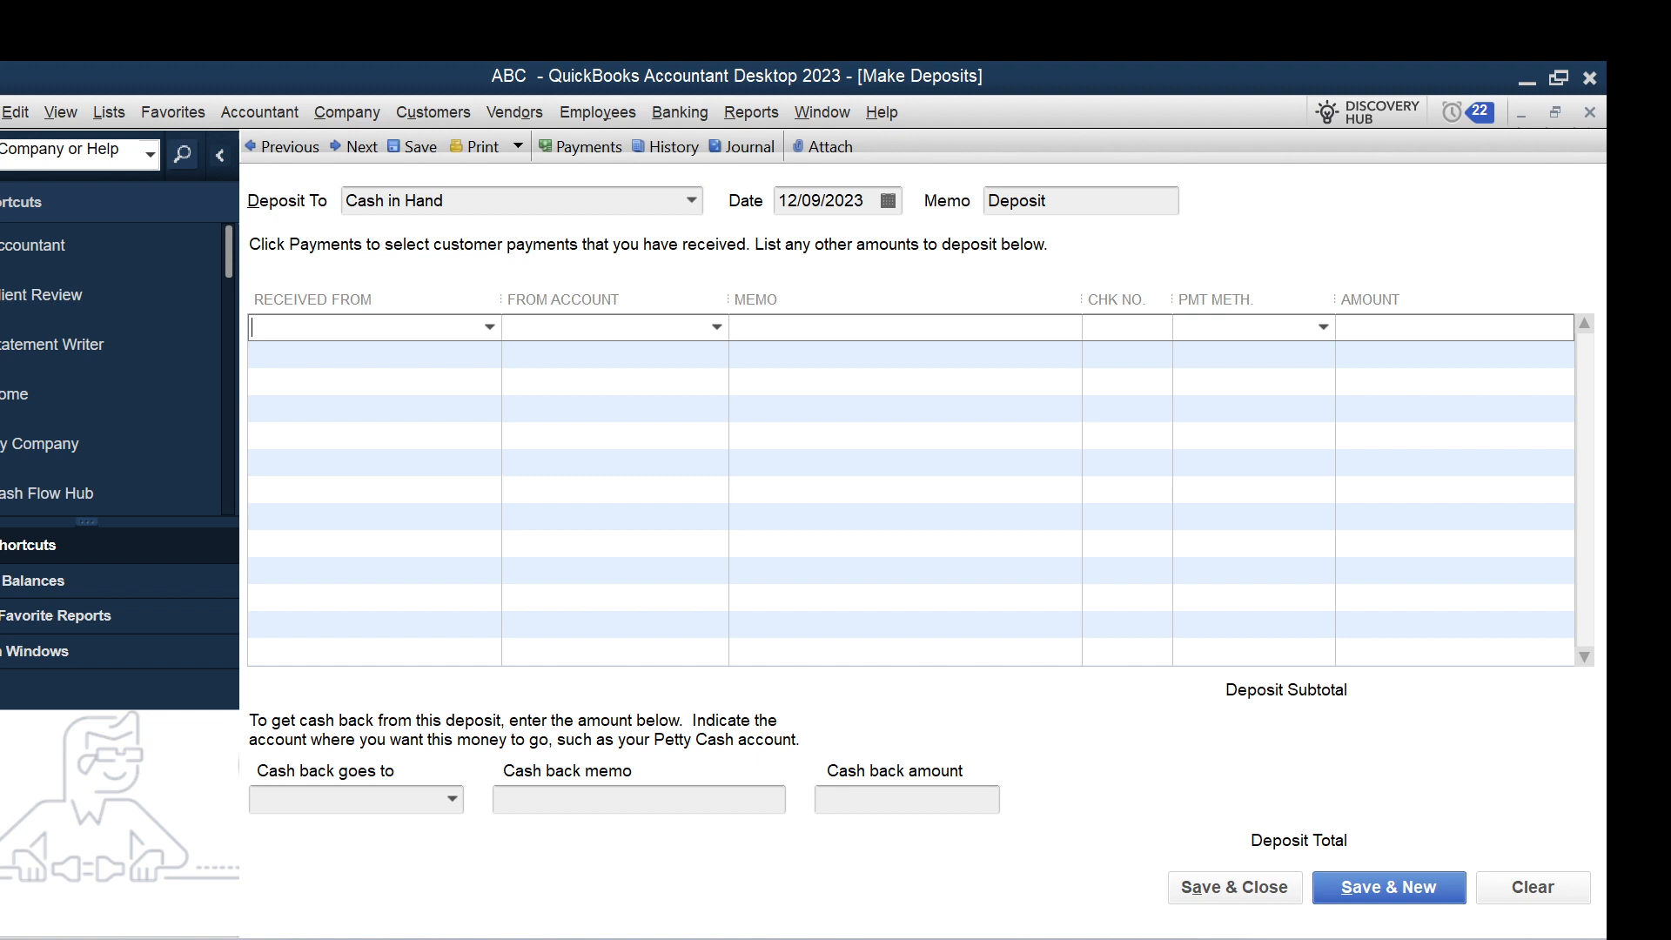
{"action": "left_click", "coordinate": [486, 329]}
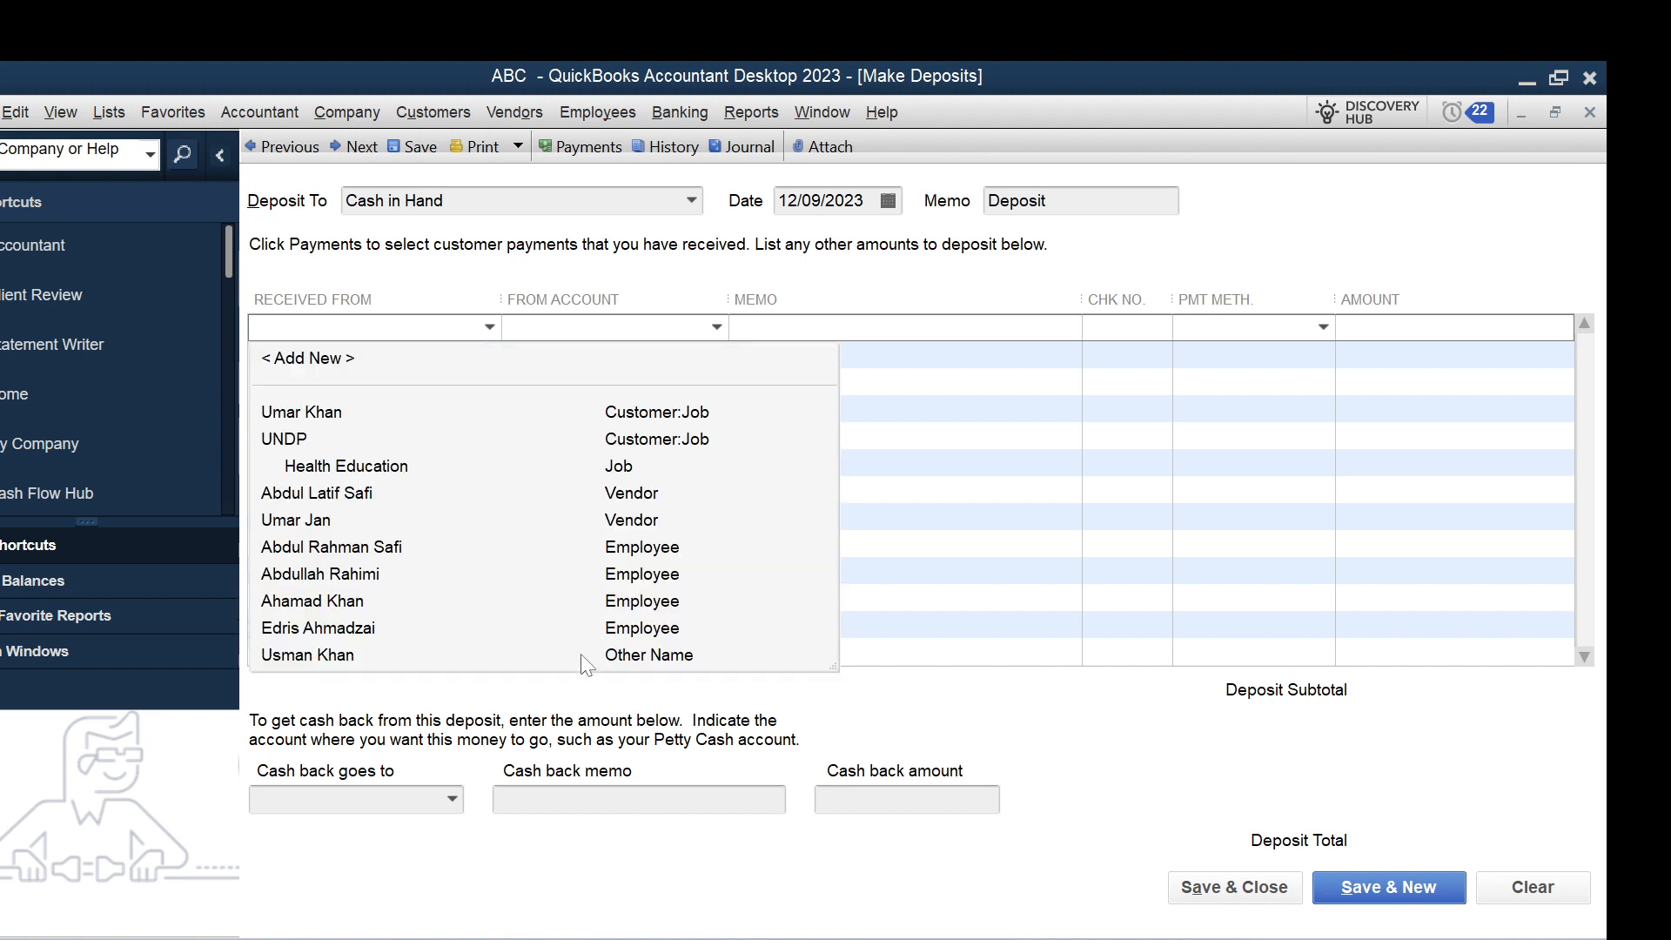
{"action": "left_click", "coordinate": [315, 654]}
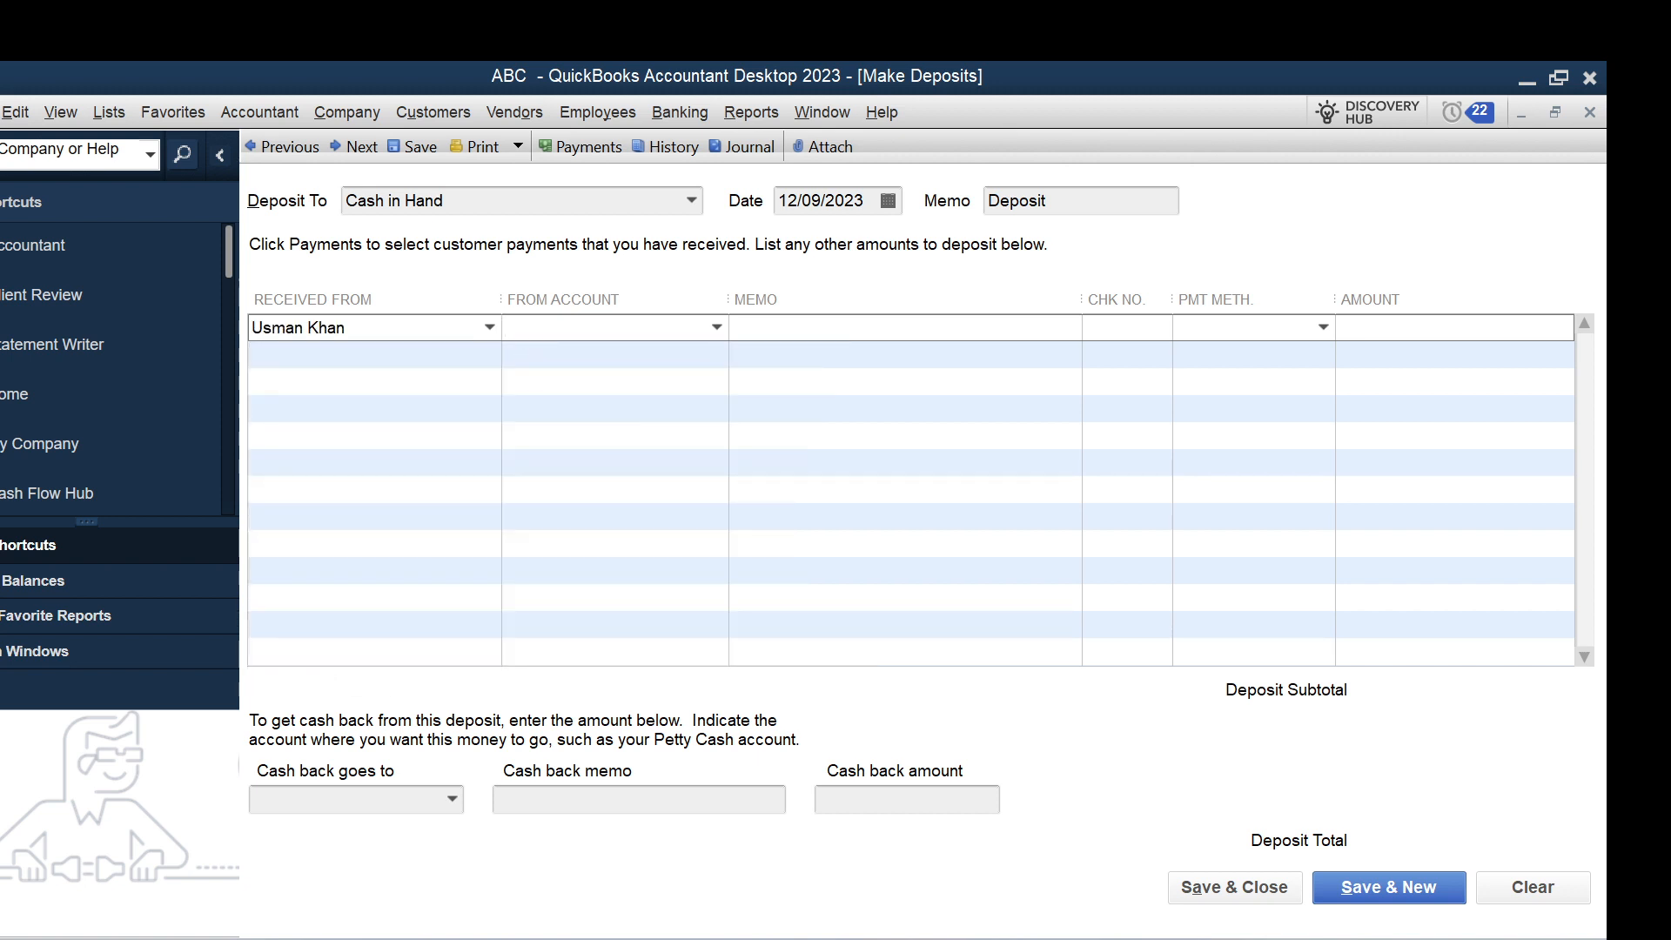
- Set the From Account of the owner's deposit line to the Owner Contribution equity account
{"action": "type", "text": "Owner Contribution"}
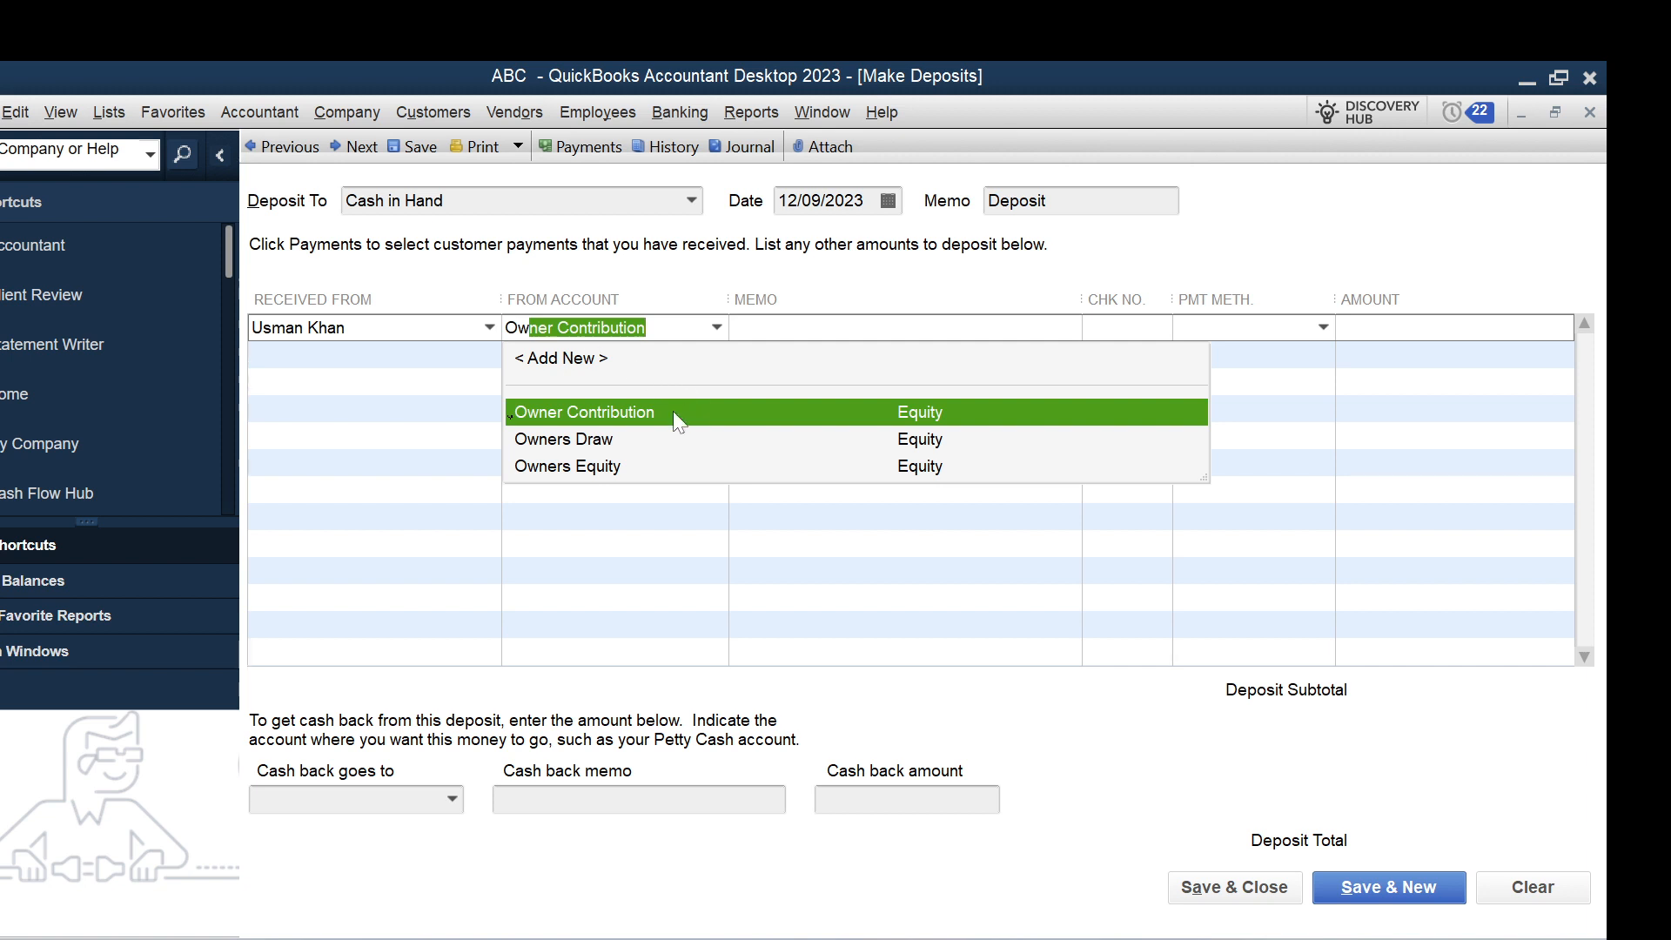
{"action": "left_click", "coordinate": [621, 415]}
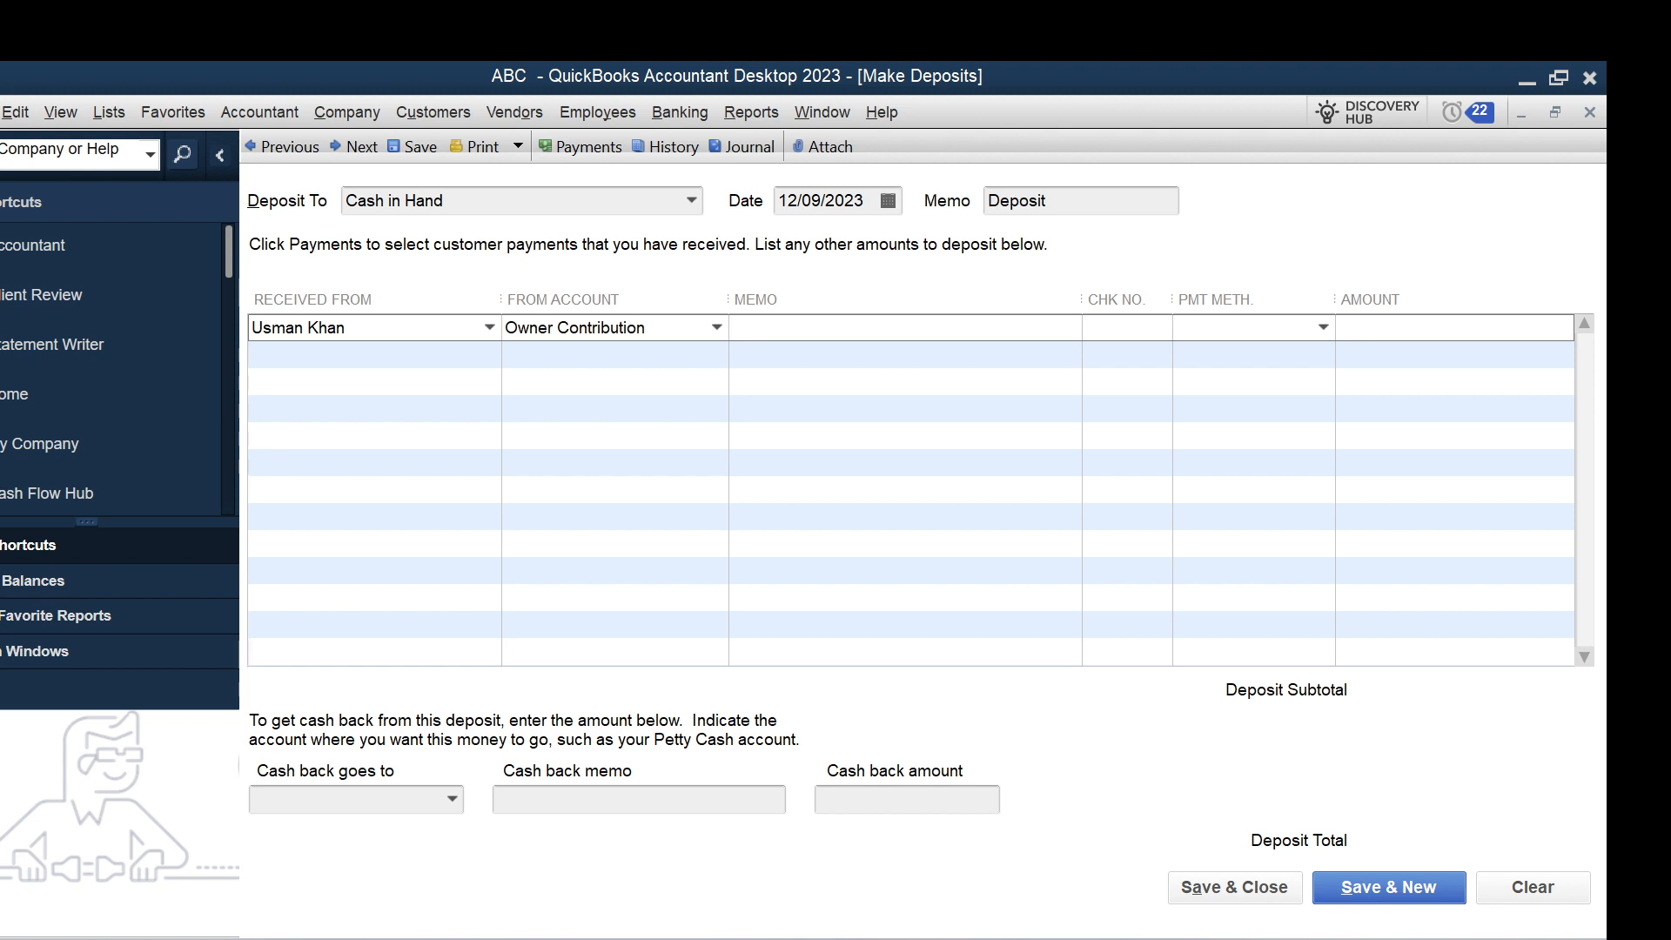
{"action": "left_click", "coordinate": [717, 329]}
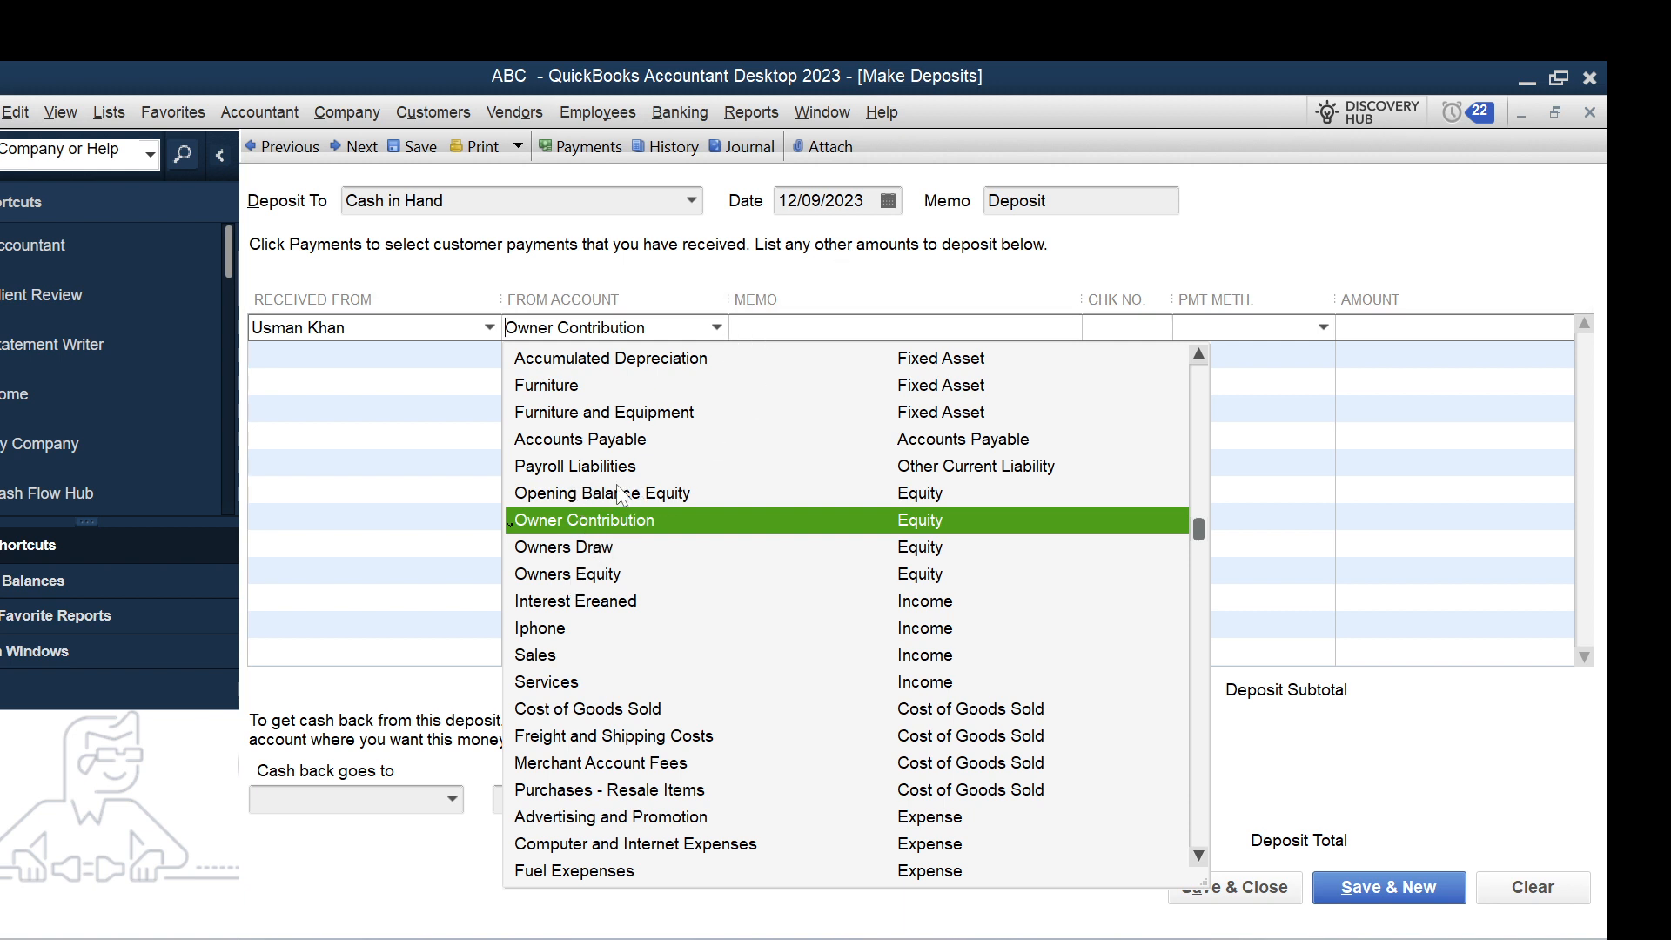
{"action": "left_click", "coordinate": [779, 335]}
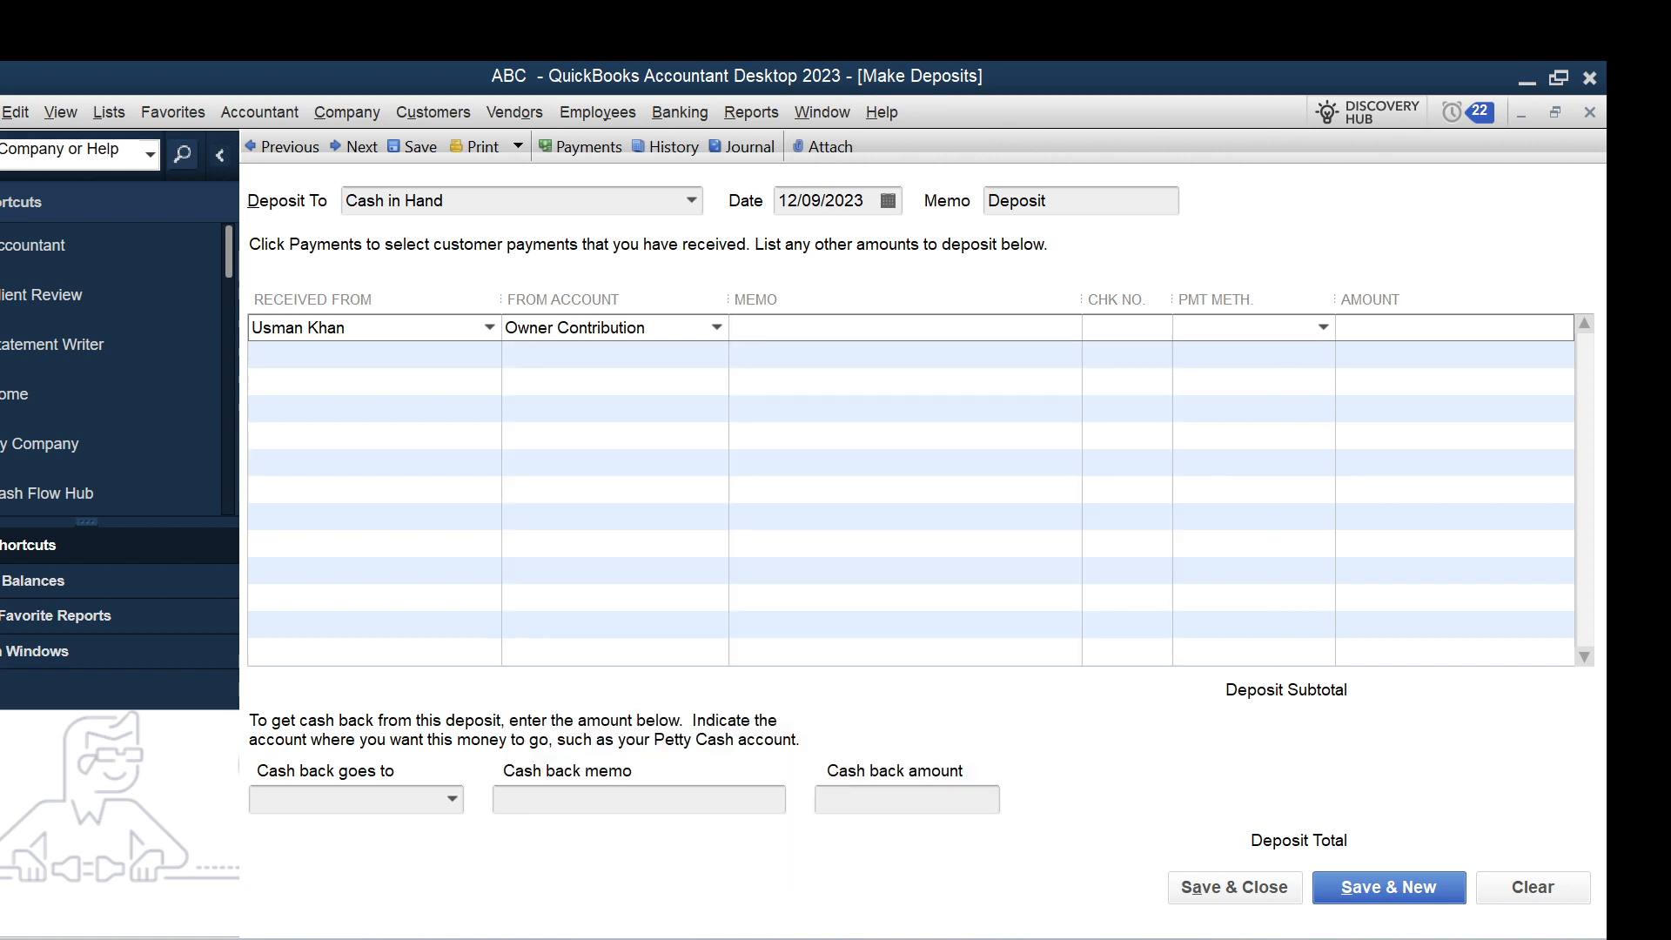
- Enter the memo "Cash recived form owner for office operations" on the owner's deposit line
{"action": "type", "text": "Casj"}
{"action": "key", "text": "BackSpace"}
{"action": "type", "text": "h recived form owner for of"}
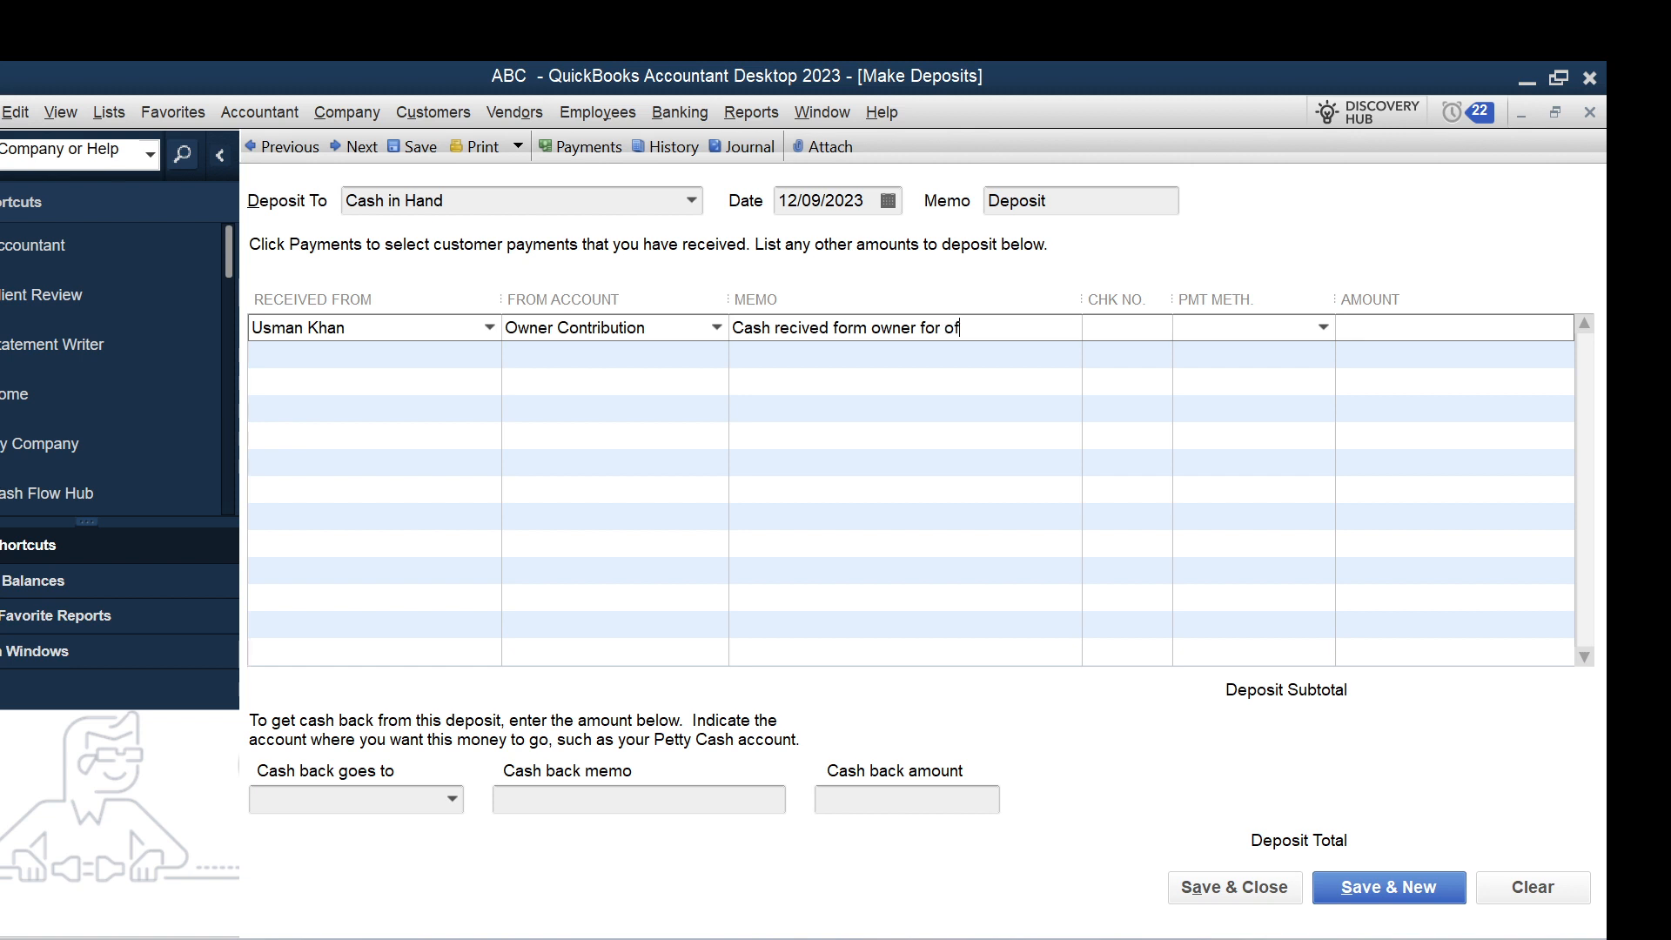
{"action": "type", "text": "fice operations"}
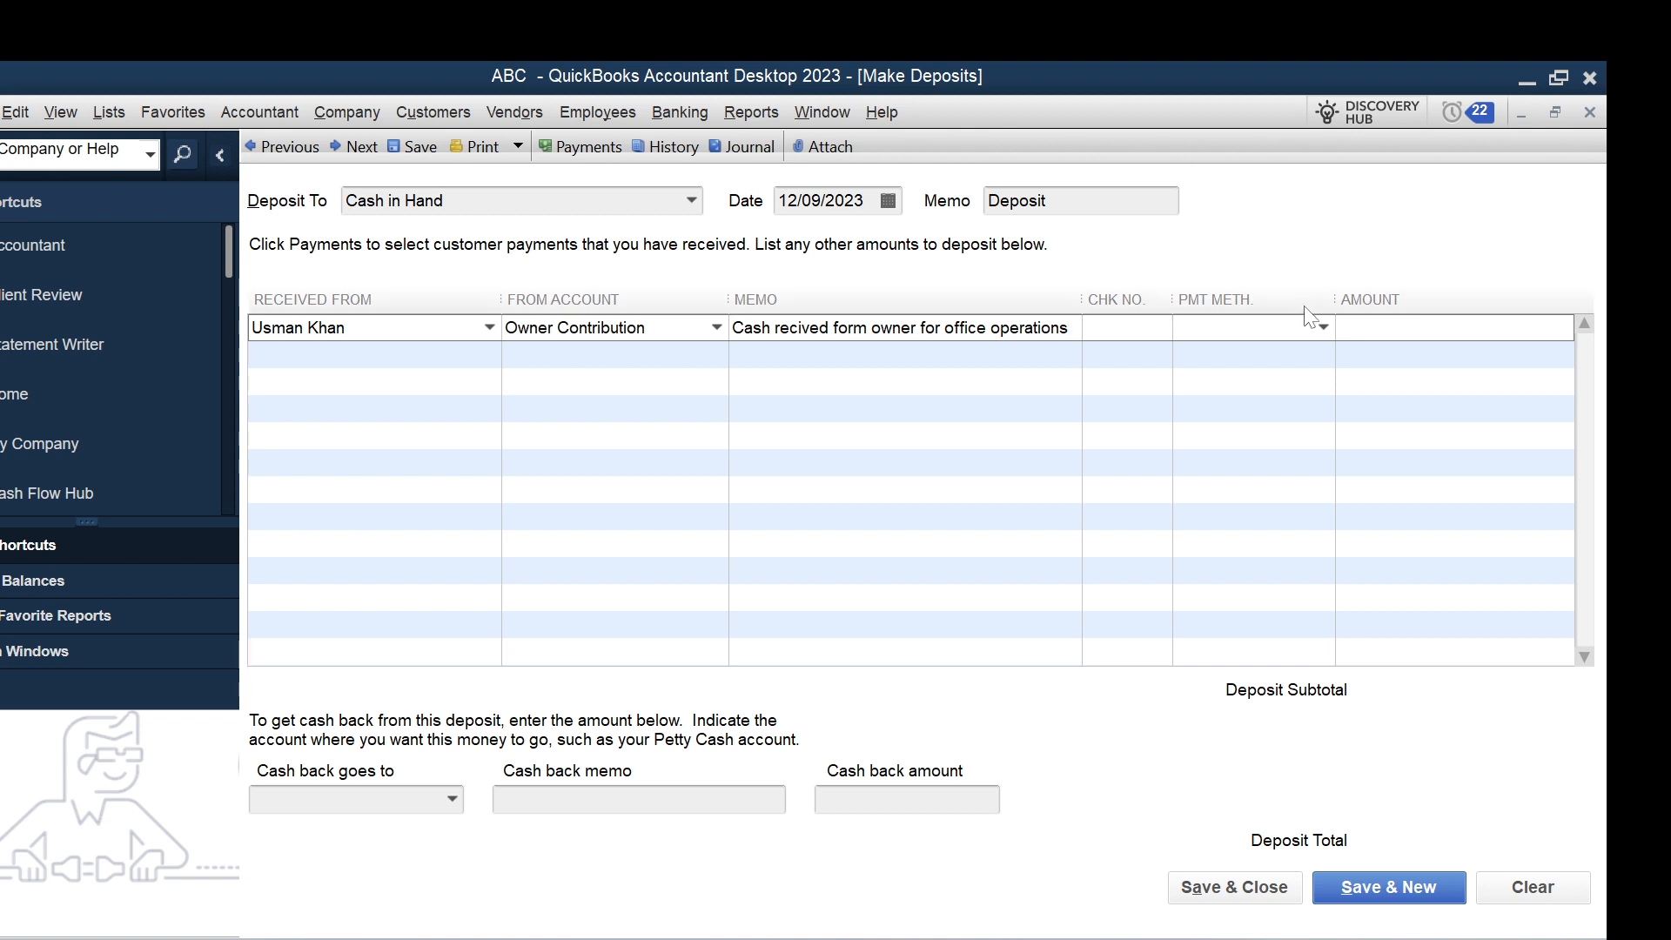
- Set the owner's line to payment method Cash with an amount of 100,000, and save and close the deposit
{"action": "left_click", "coordinate": [1319, 327]}
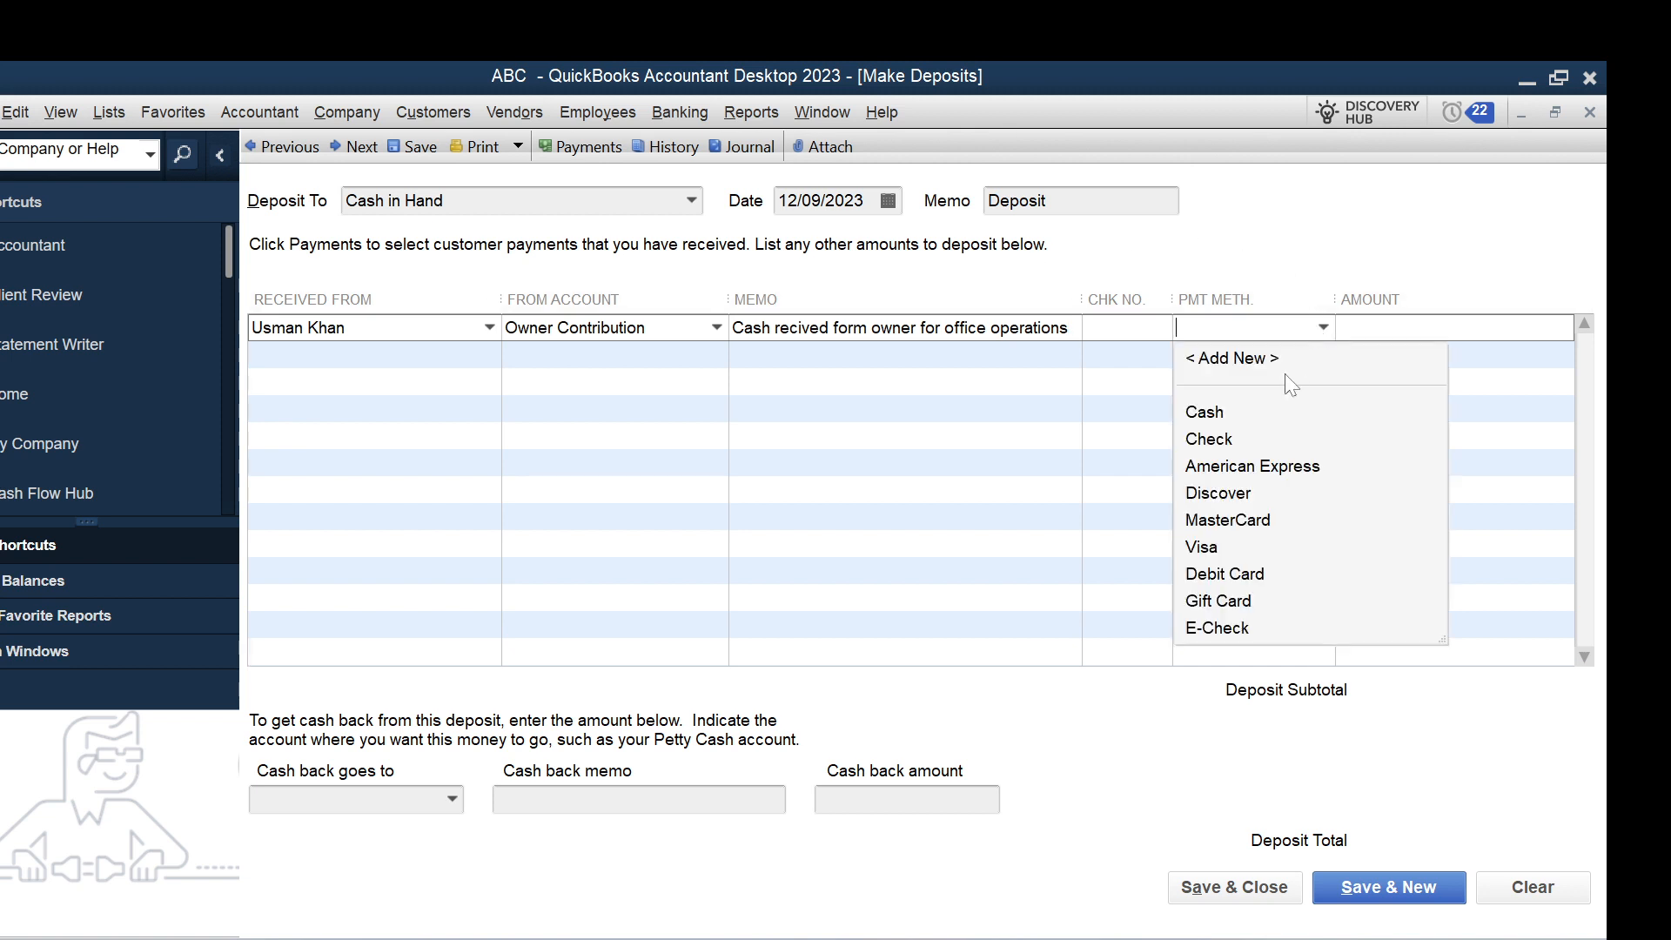
{"action": "left_click", "coordinate": [1206, 412]}
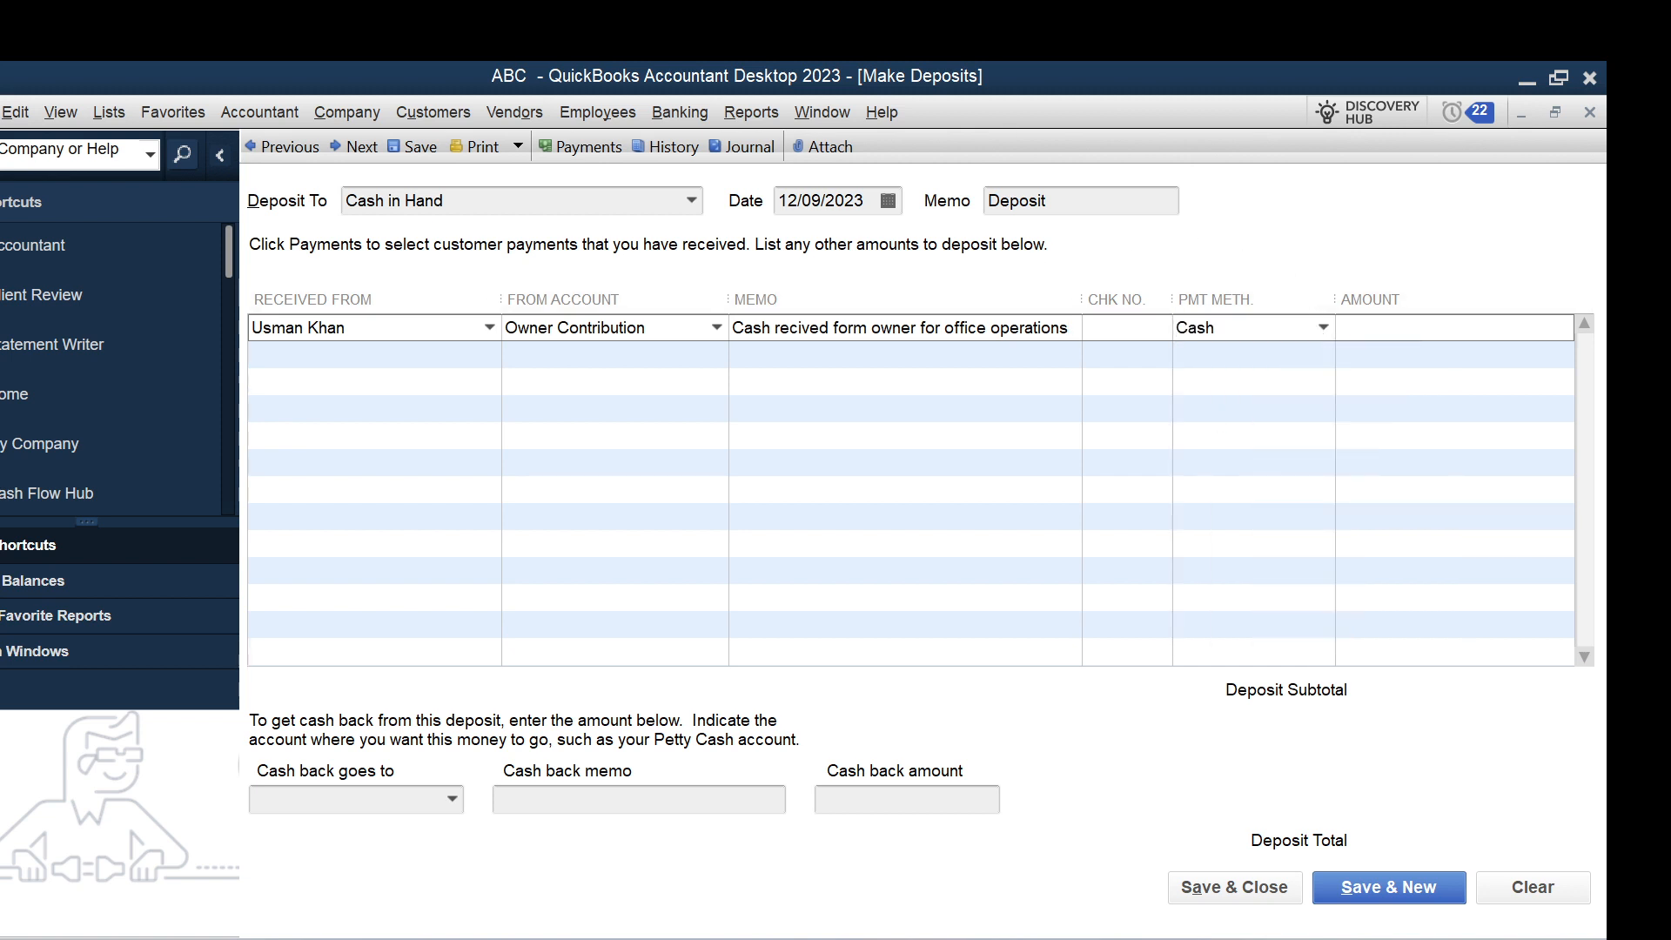
{"action": "type", "text": "100000"}
{"action": "key", "text": "Tab"}
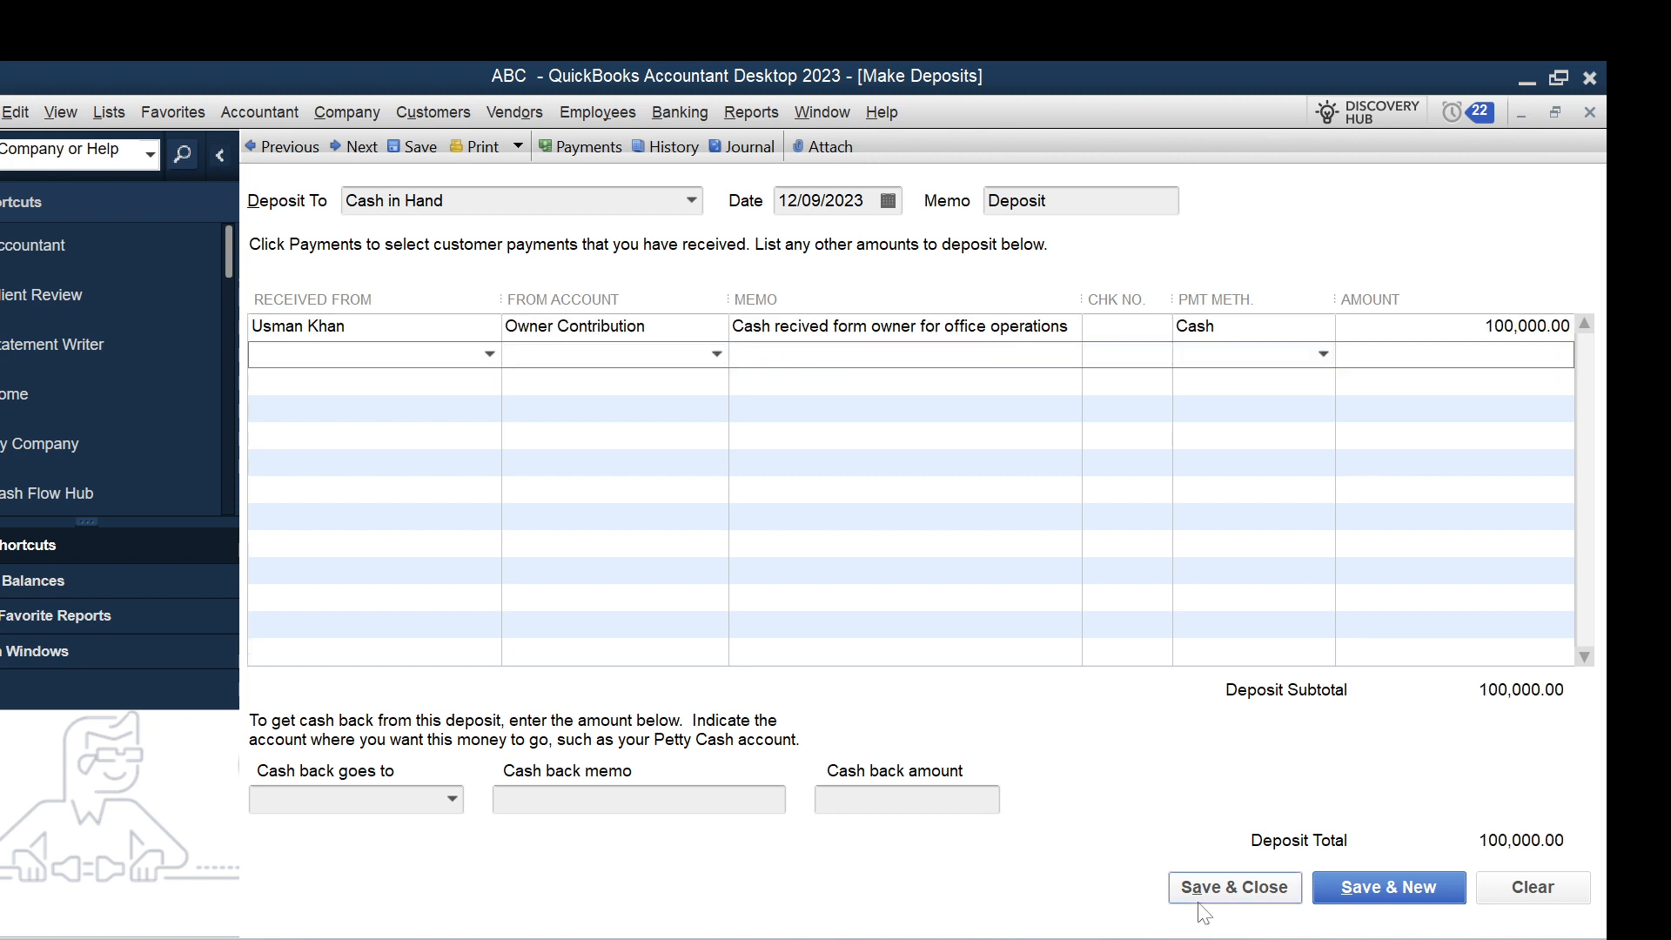
{"action": "left_click", "coordinate": [1212, 888]}
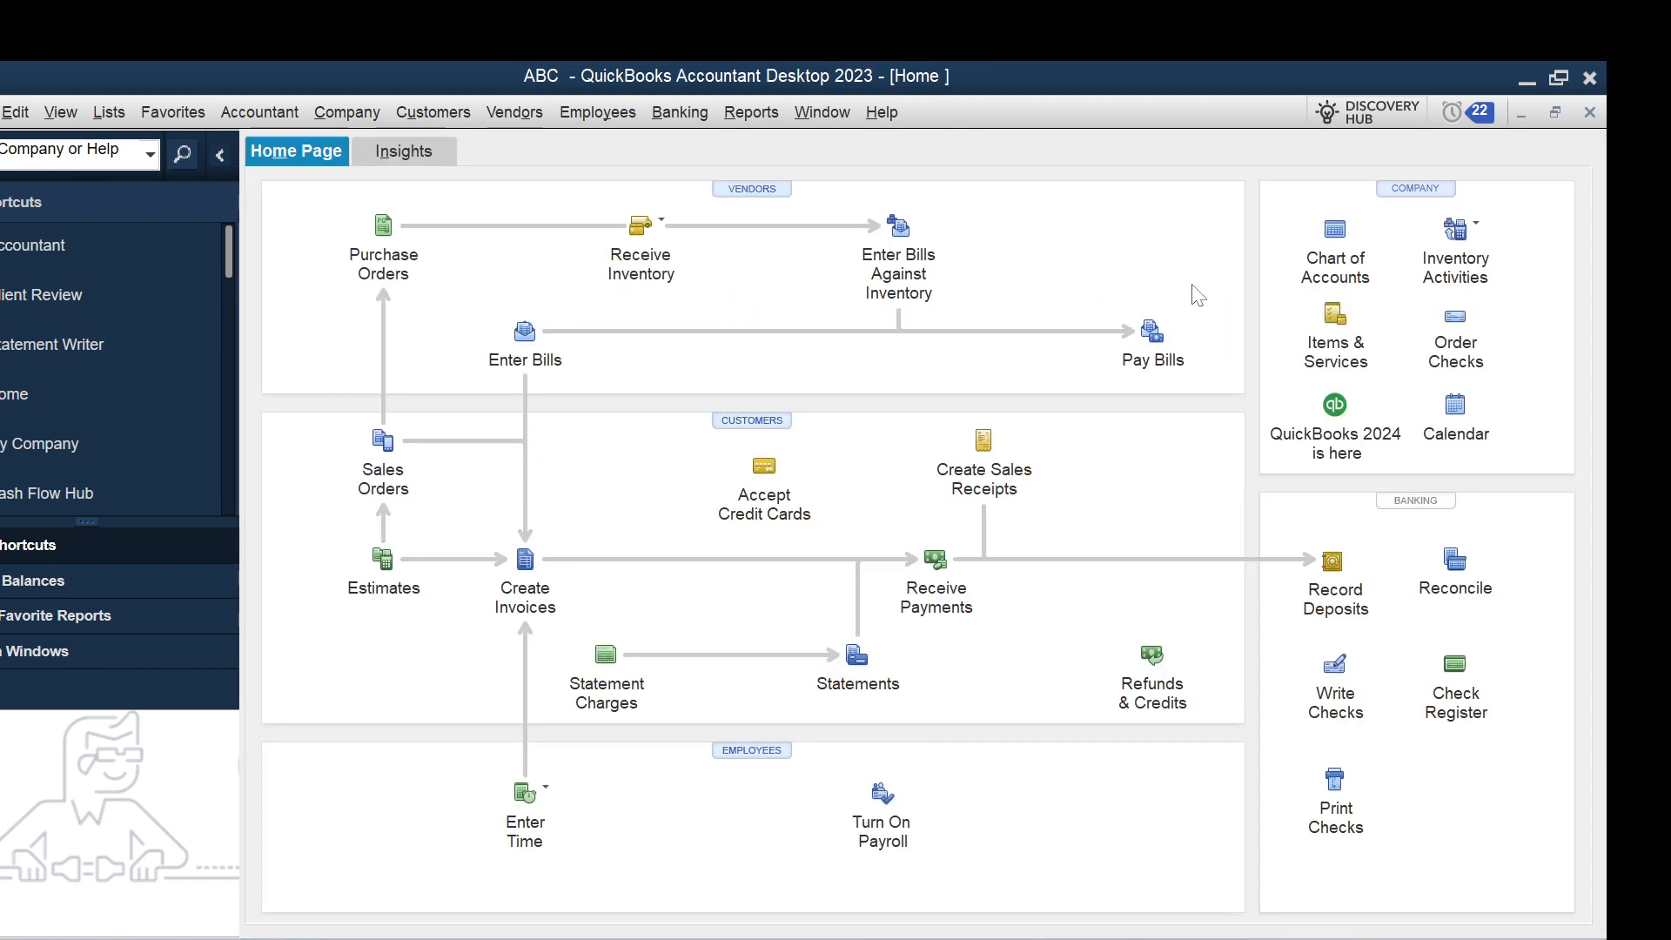
- Open the Balance Sheet Standard report, examine the transactions behind the Cash in Hand balance, and close the transaction report
{"action": "left_click", "coordinate": [747, 113]}
{"action": "mouse_move", "coordinate": [877, 340]}
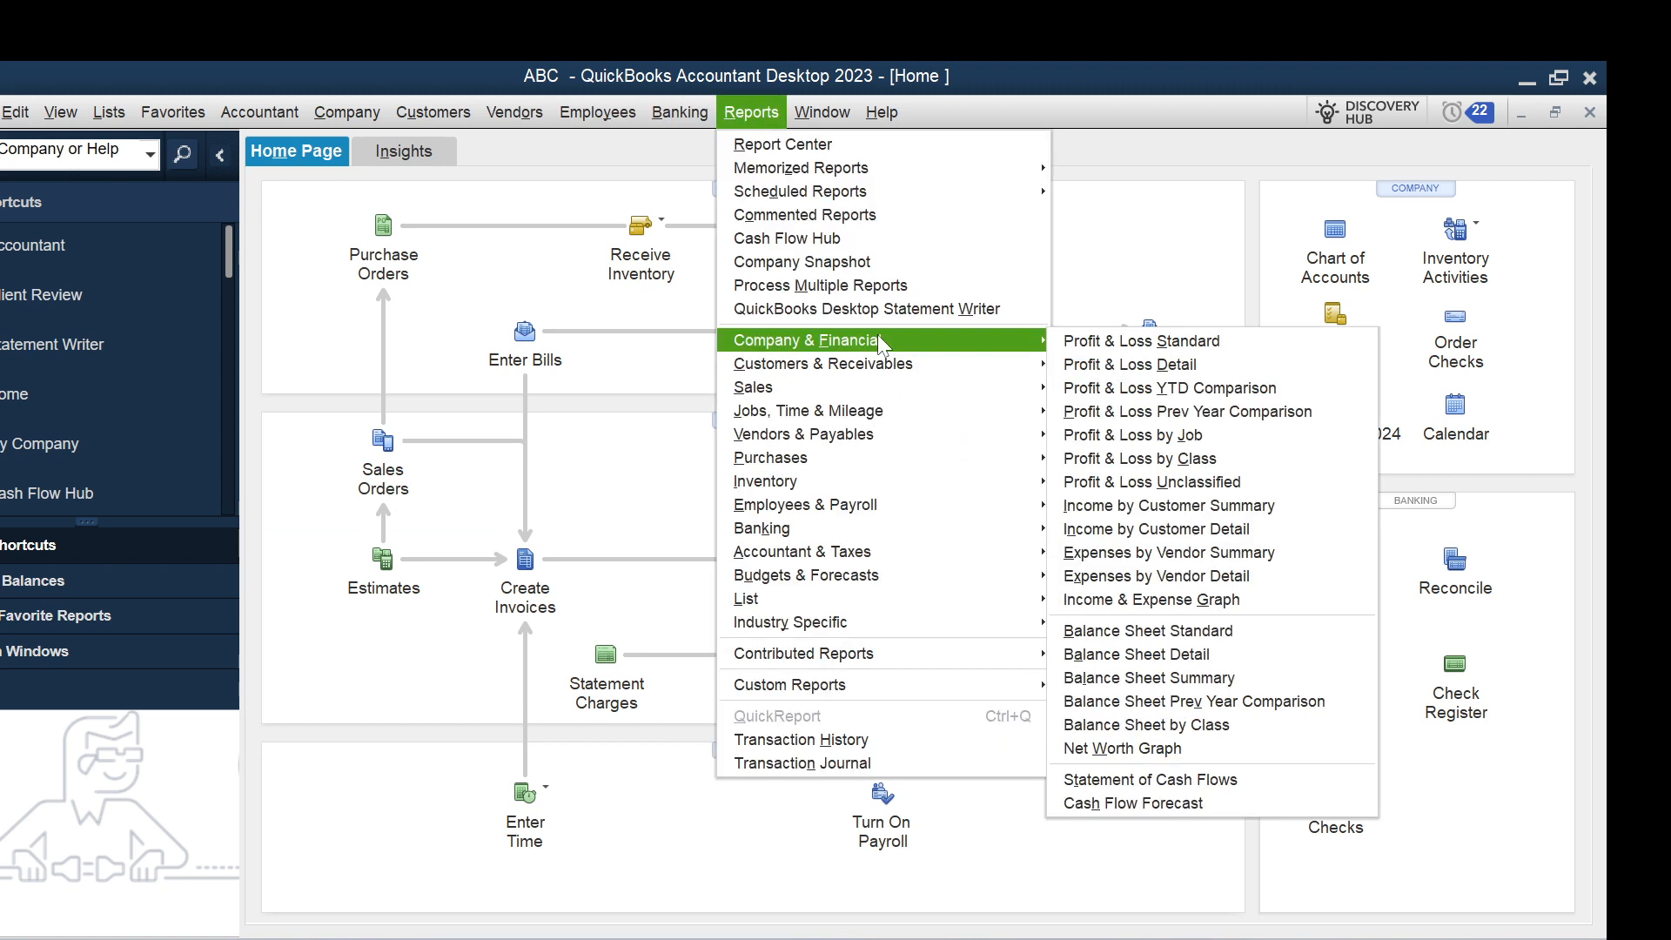
{"action": "left_click", "coordinate": [1206, 635]}
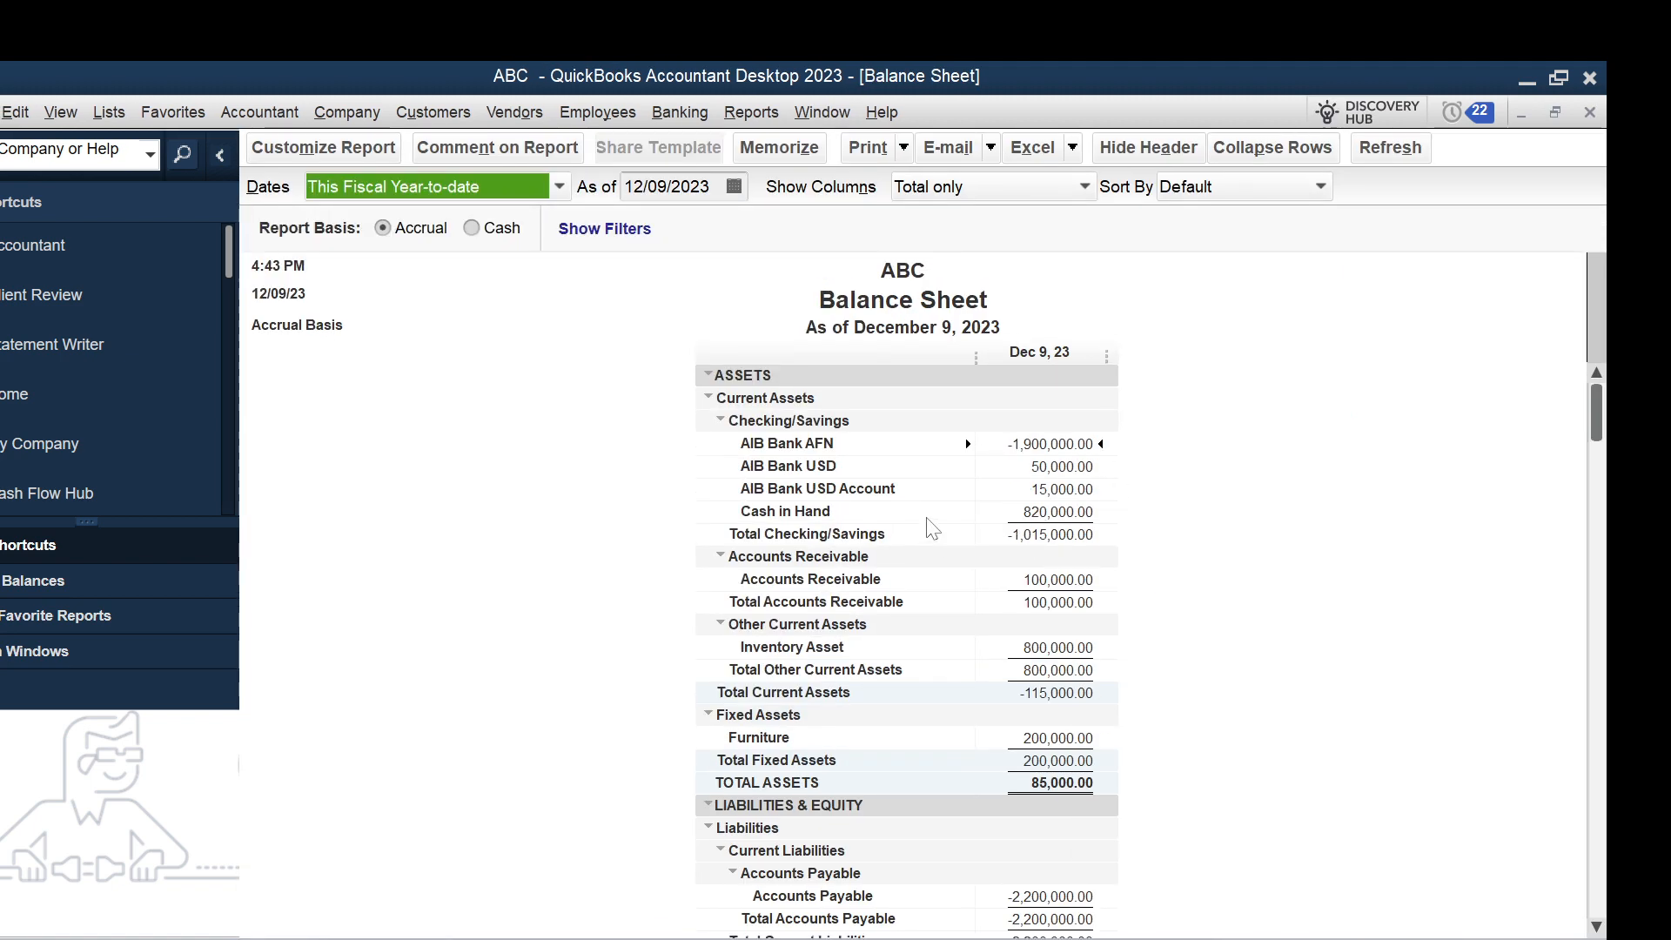
{"action": "double_click", "coordinate": [1025, 514]}
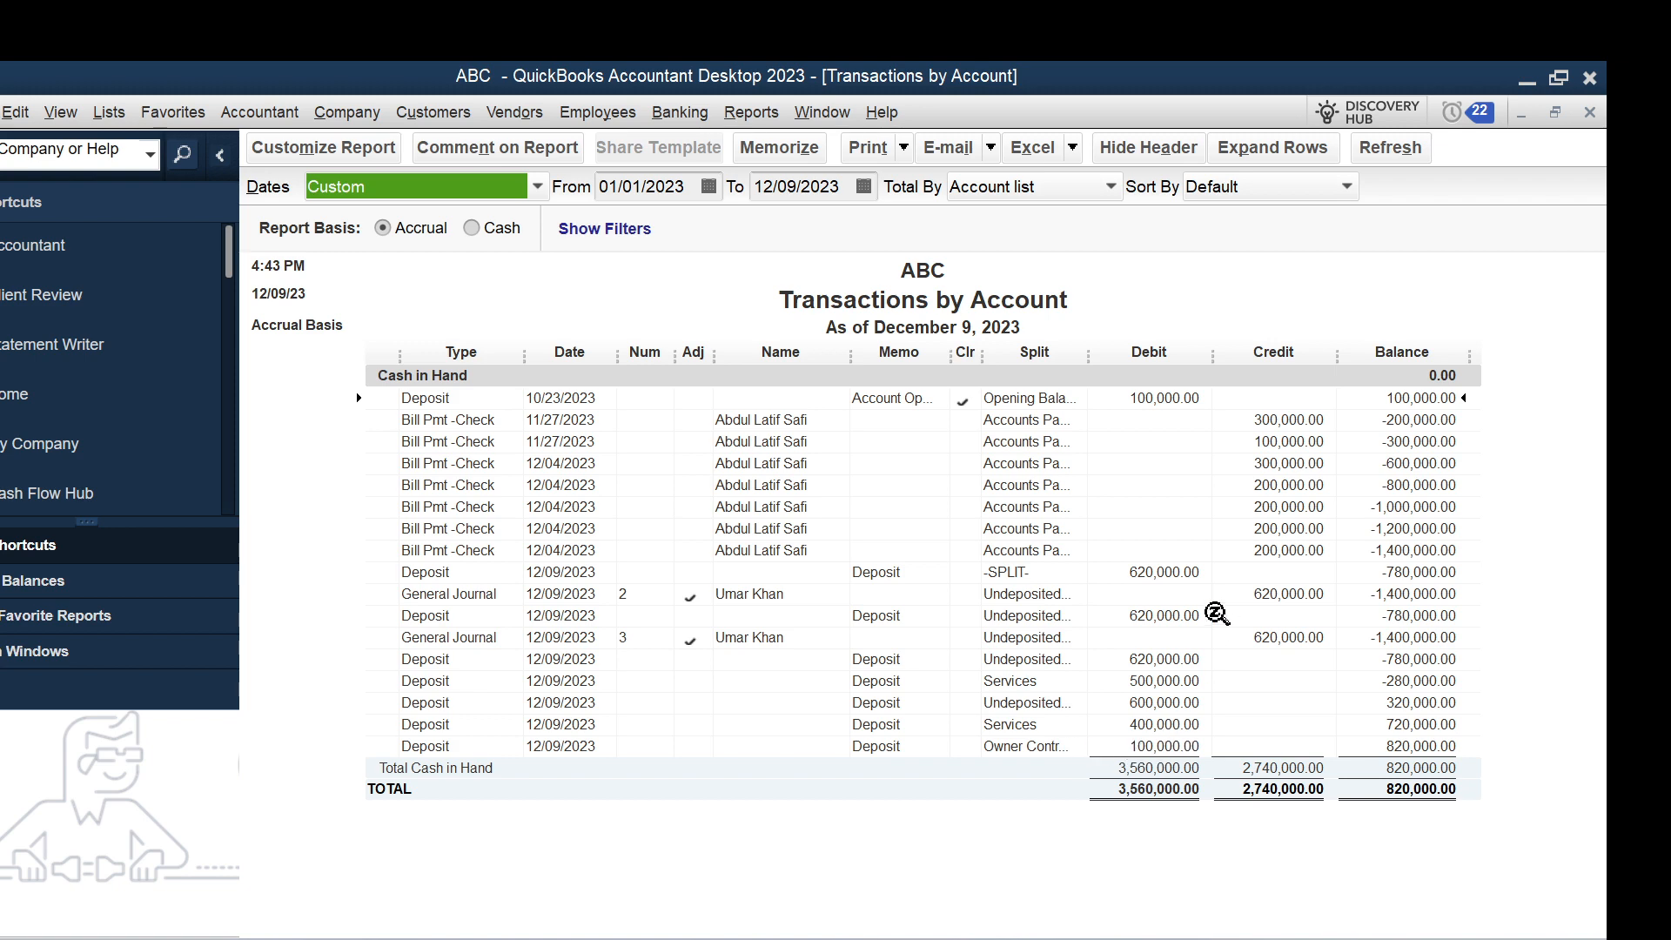
{"action": "left_click", "coordinate": [1590, 114]}
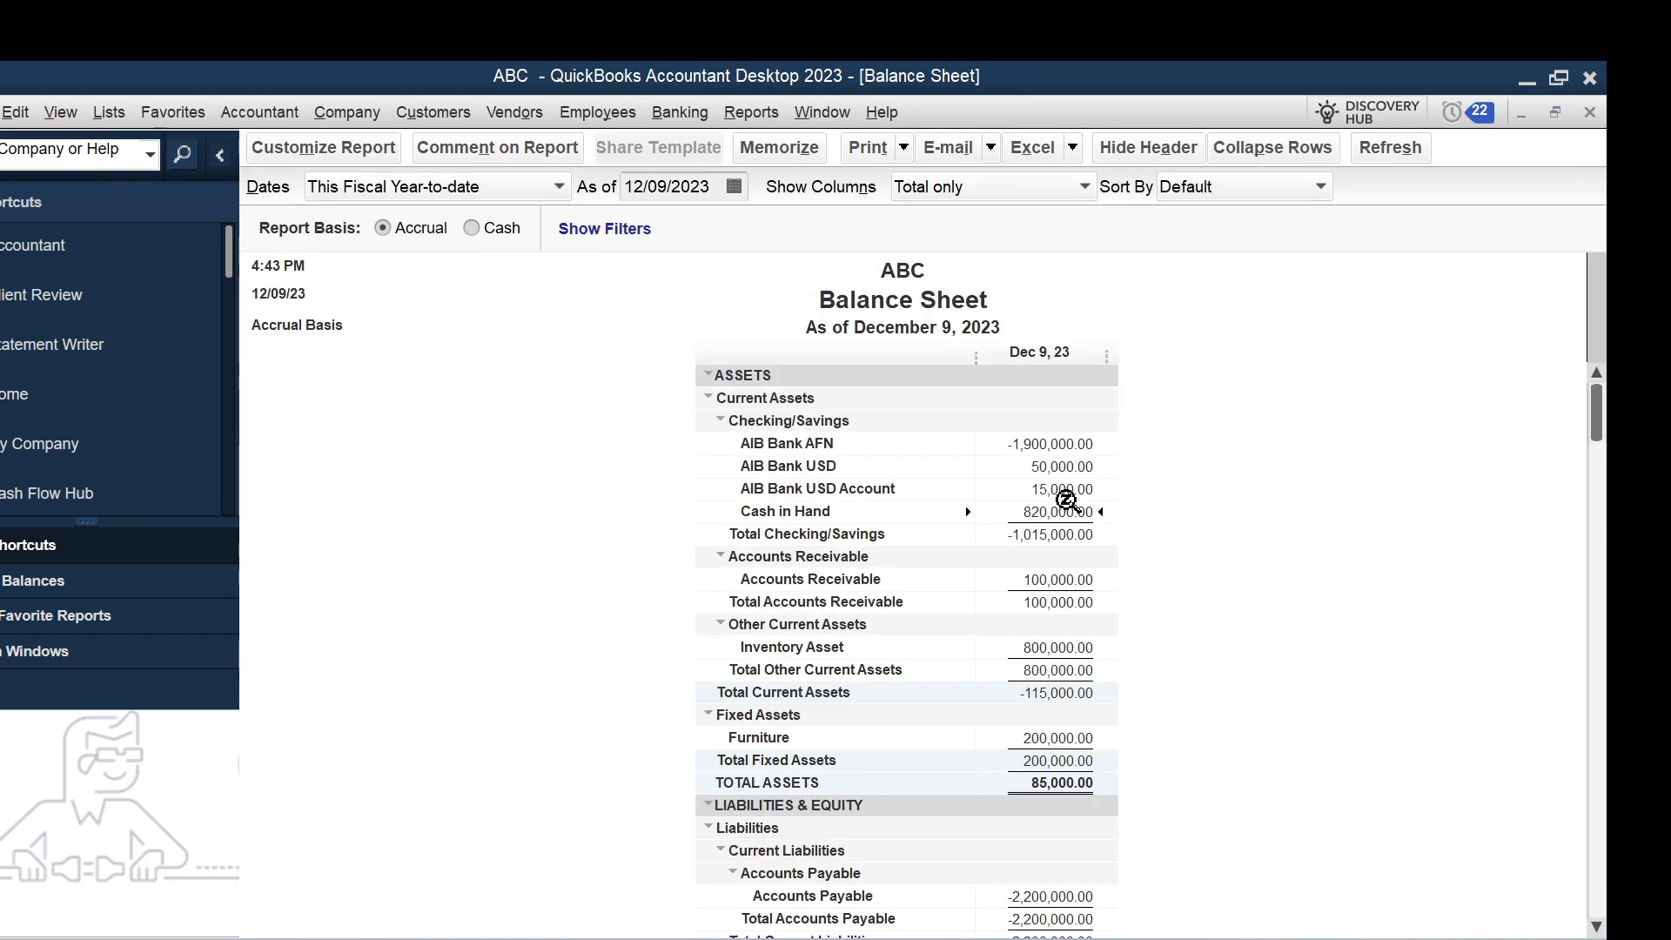